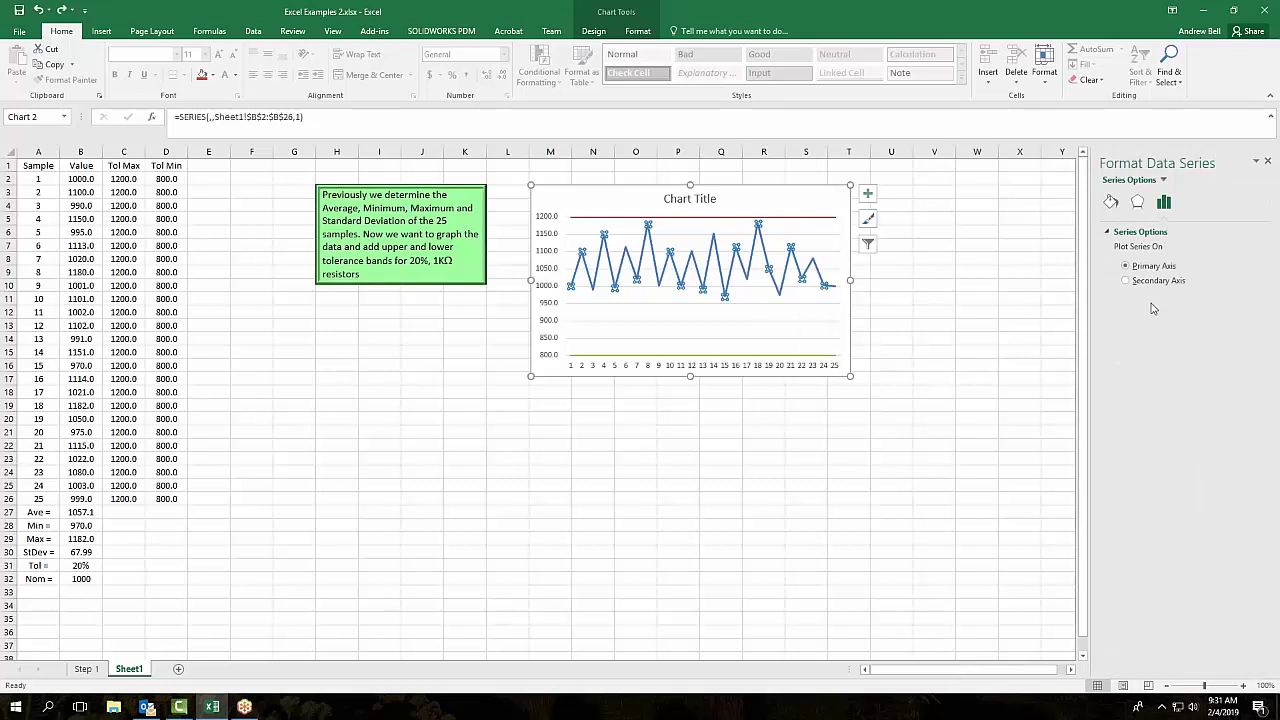
Format the sample value series in the chart with no line and automatic markers, and close the formatting pane
{"action": "left_click", "coordinate": [1111, 204]}
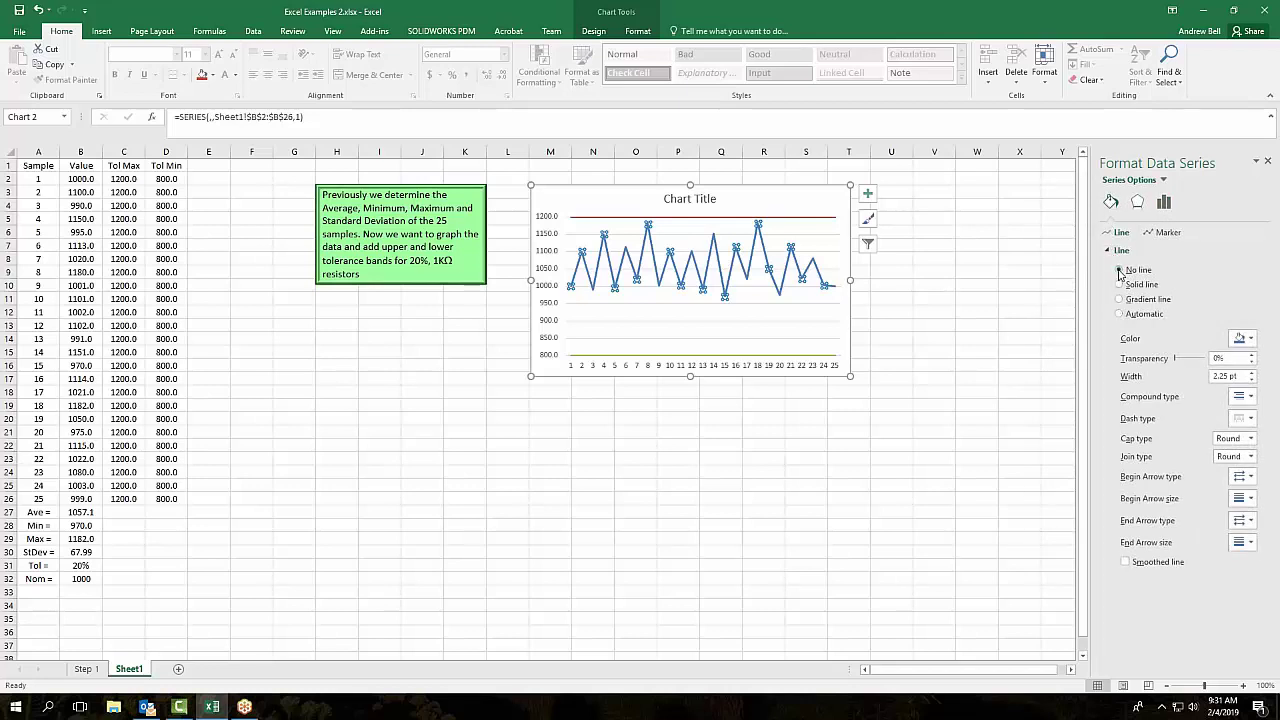
{"action": "left_click", "coordinate": [1120, 271]}
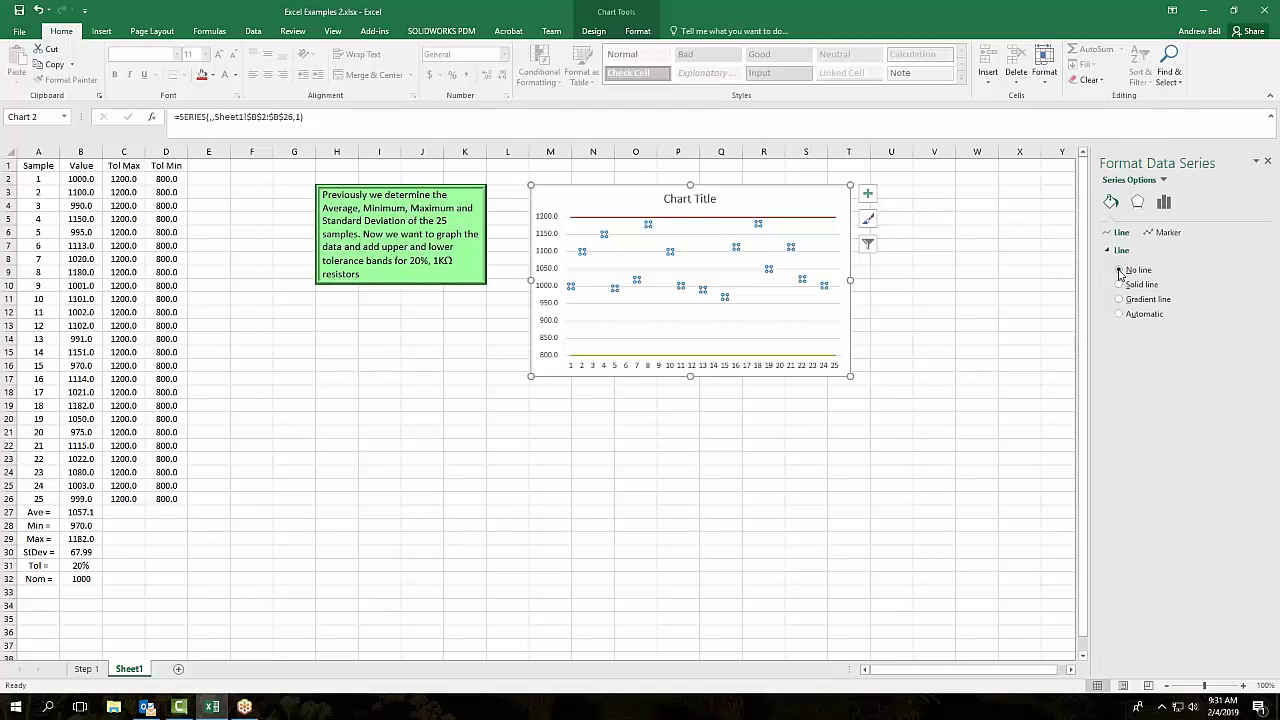
{"action": "left_click", "coordinate": [1167, 236]}
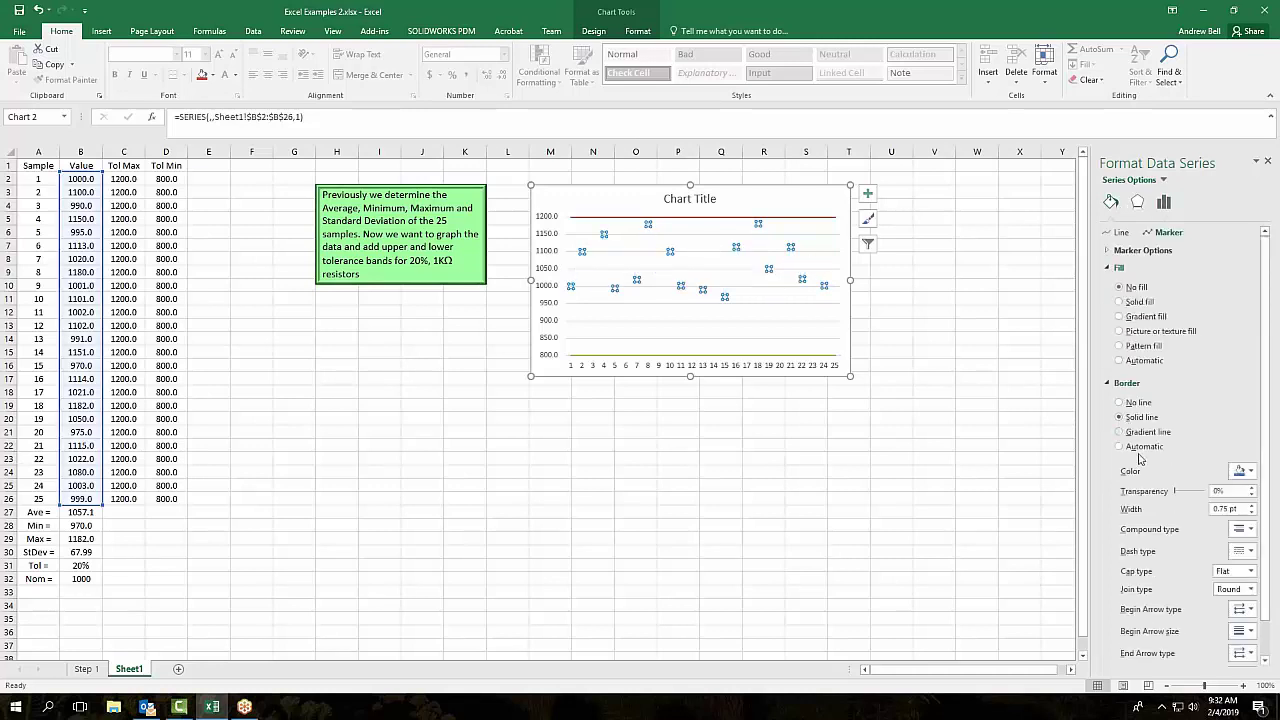
{"action": "left_click", "coordinate": [1145, 251]}
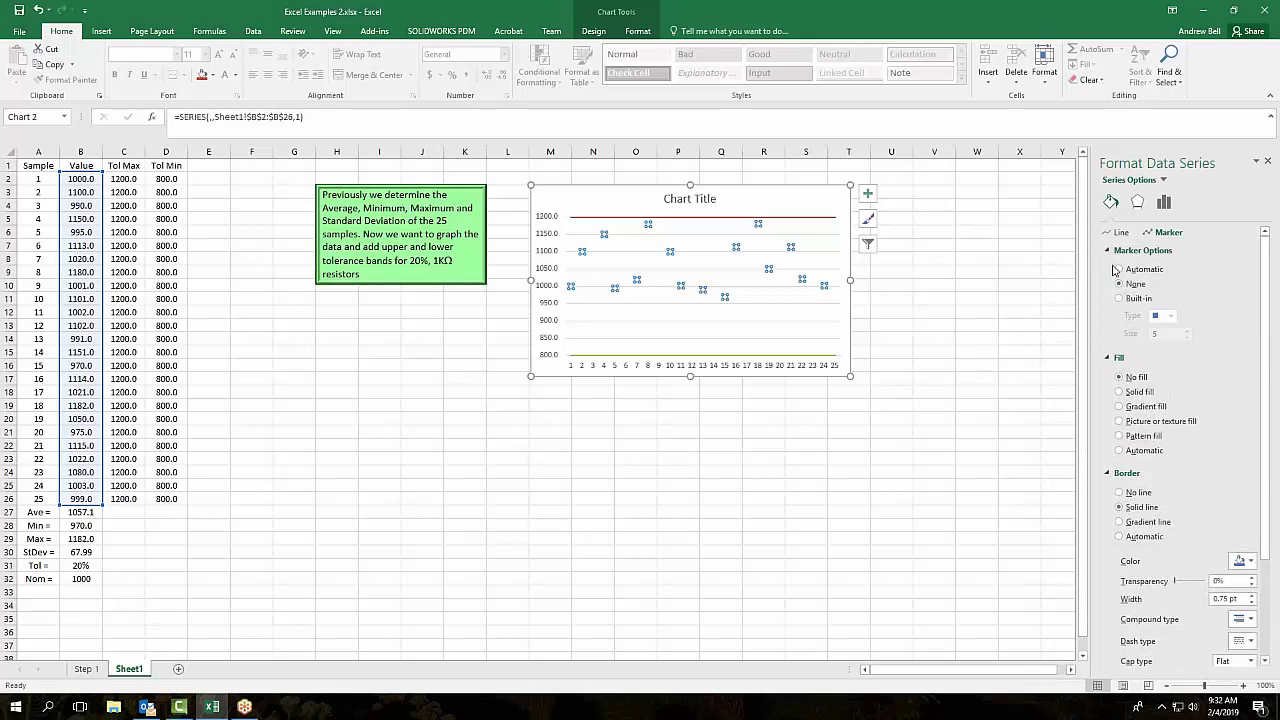
{"action": "left_click", "coordinate": [1120, 270]}
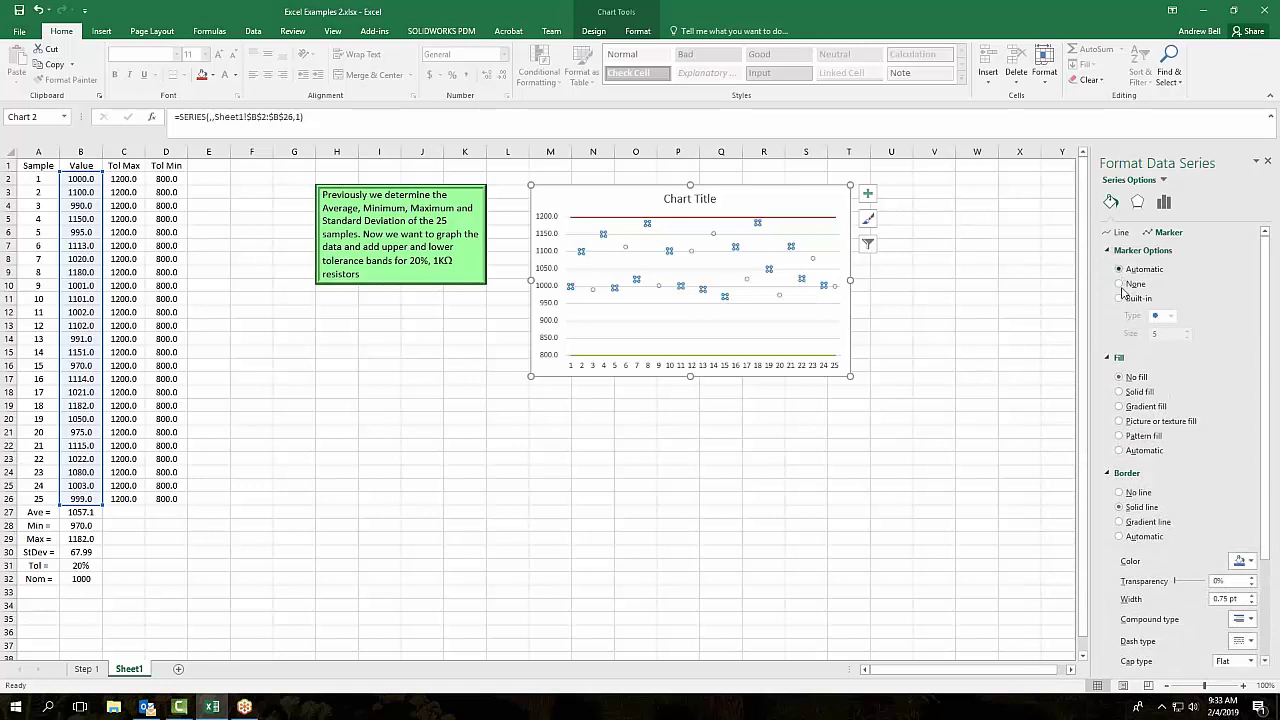
{"action": "left_click", "coordinate": [948, 470]}
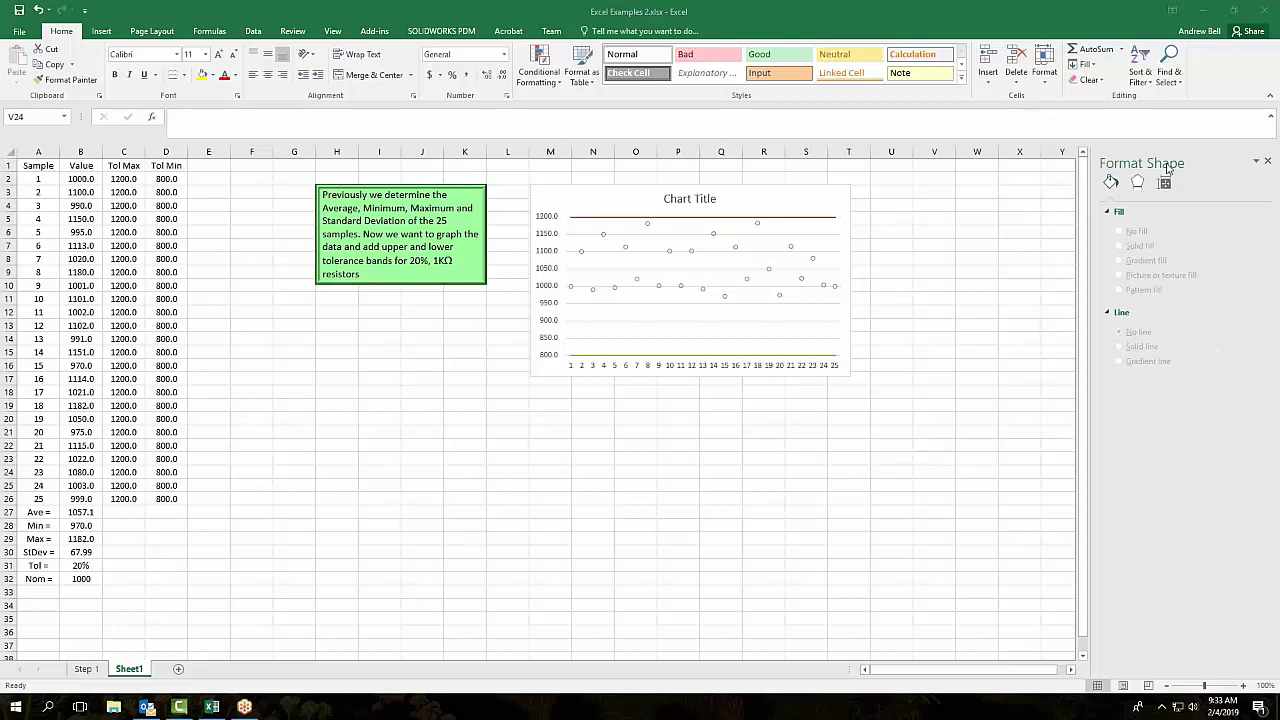
{"action": "left_click", "coordinate": [1268, 162]}
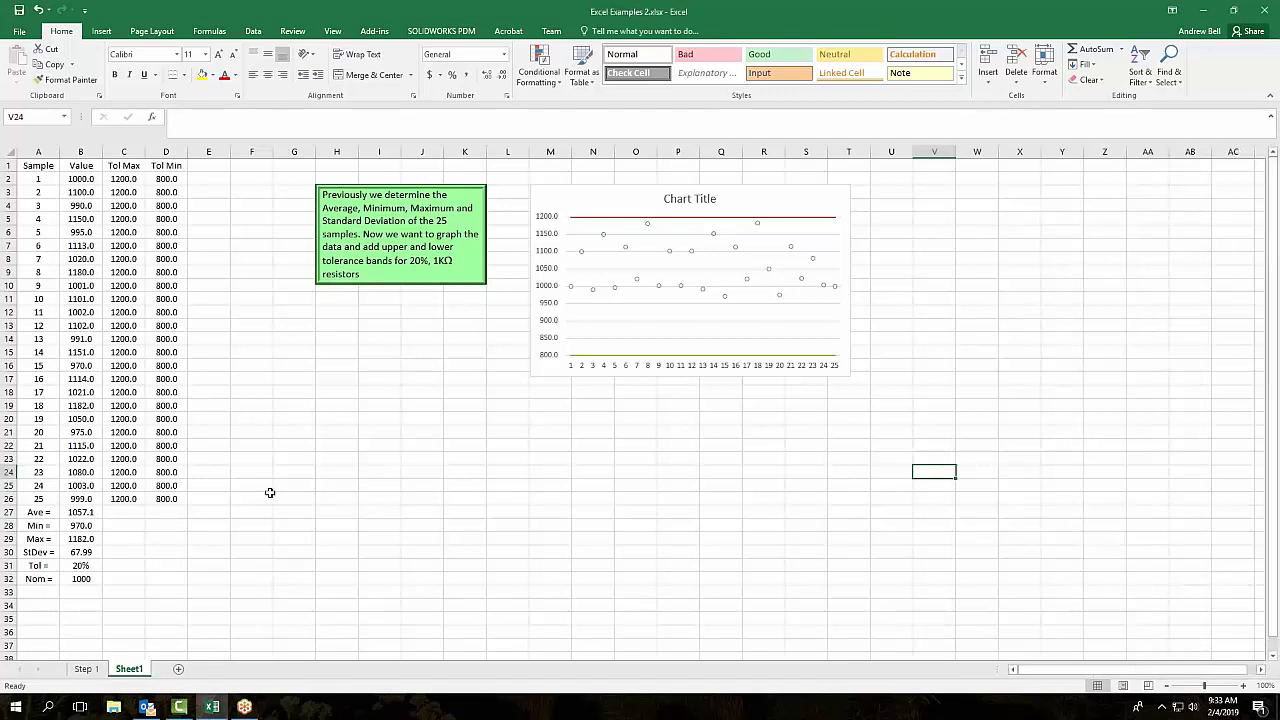
Enter the column heading Ave in cell E1
{"action": "left_click", "coordinate": [207, 168]}
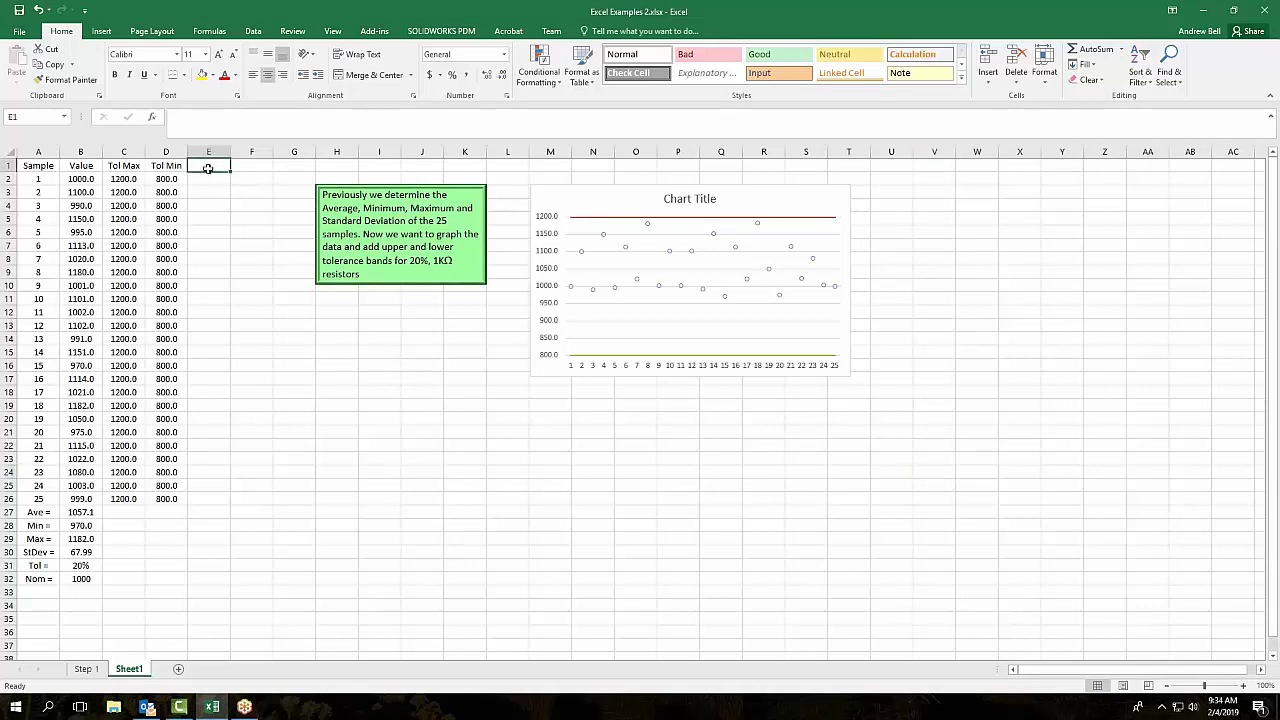
{"action": "type", "text": "Ave"}
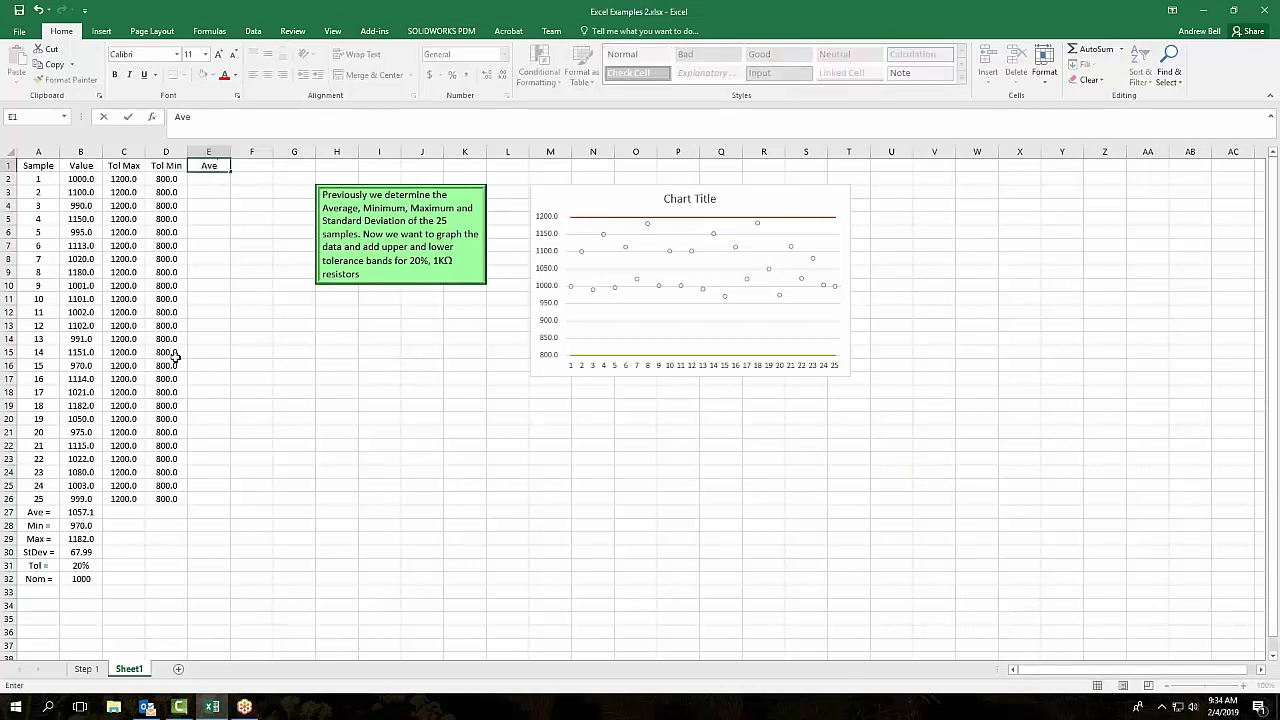
{"action": "left_click", "coordinate": [242, 355]}
Enter the absolute reference =$B$27 in E2 and fill it down through E26
{"action": "left_click", "coordinate": [206, 181]}
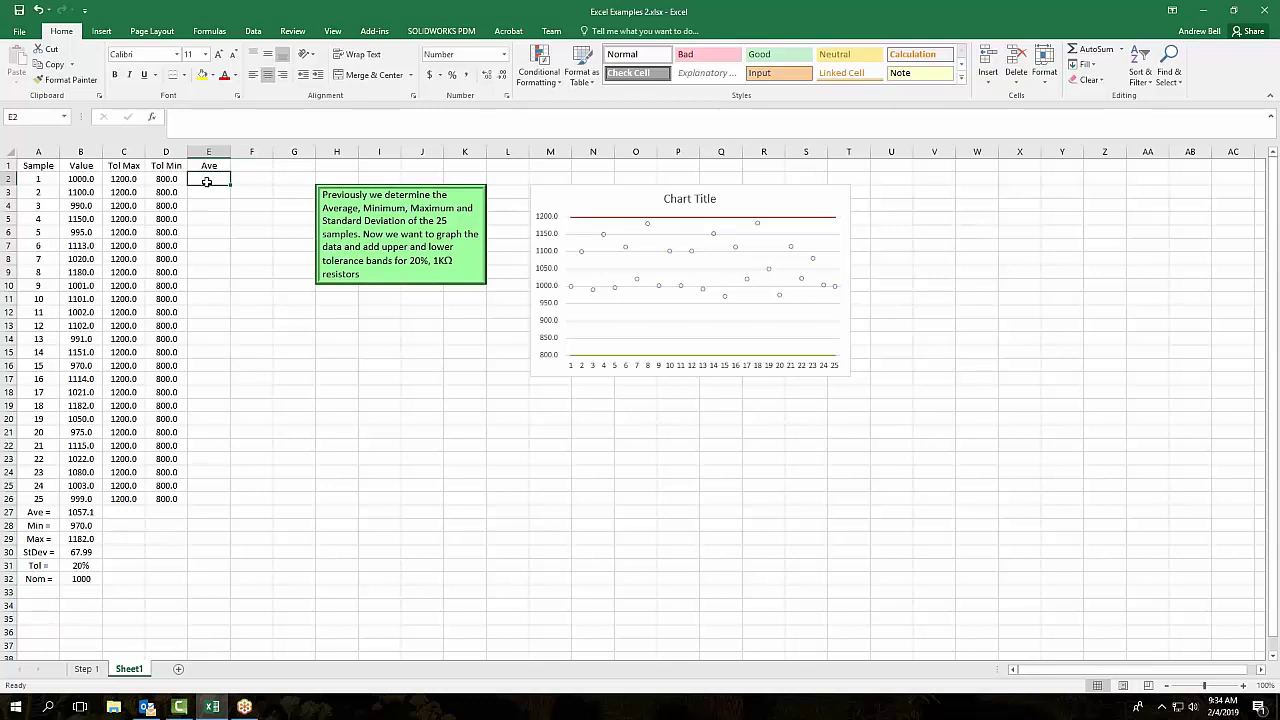
{"action": "type", "text": "="}
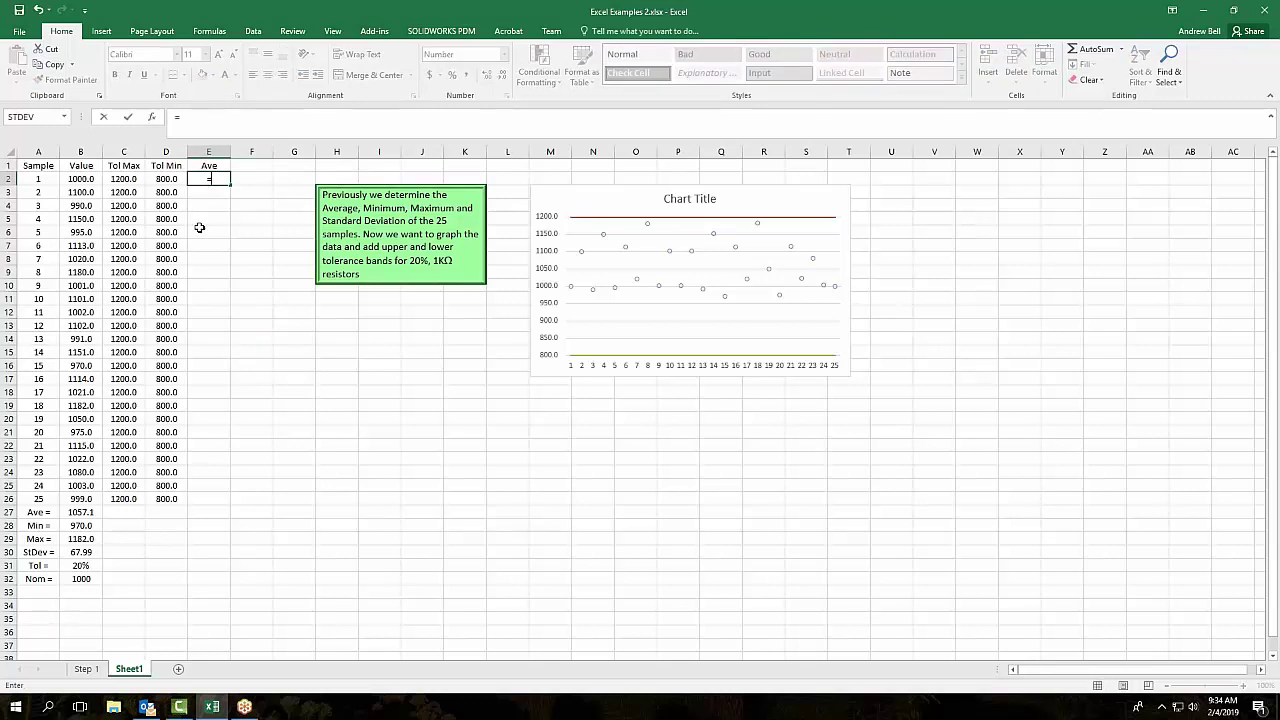
{"action": "left_click", "coordinate": [80, 511]}
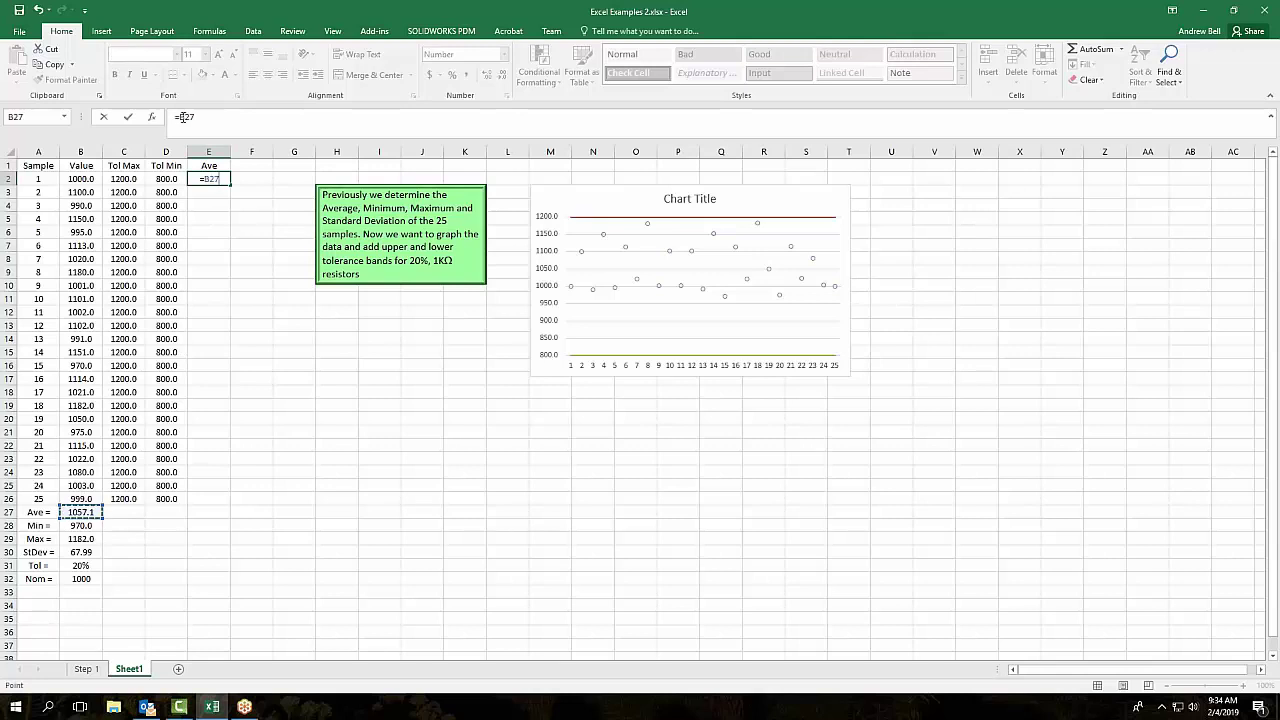
{"action": "left_click", "coordinate": [179, 117]}
{"action": "type", "text": "$B$"}
{"action": "key", "text": "Return"}
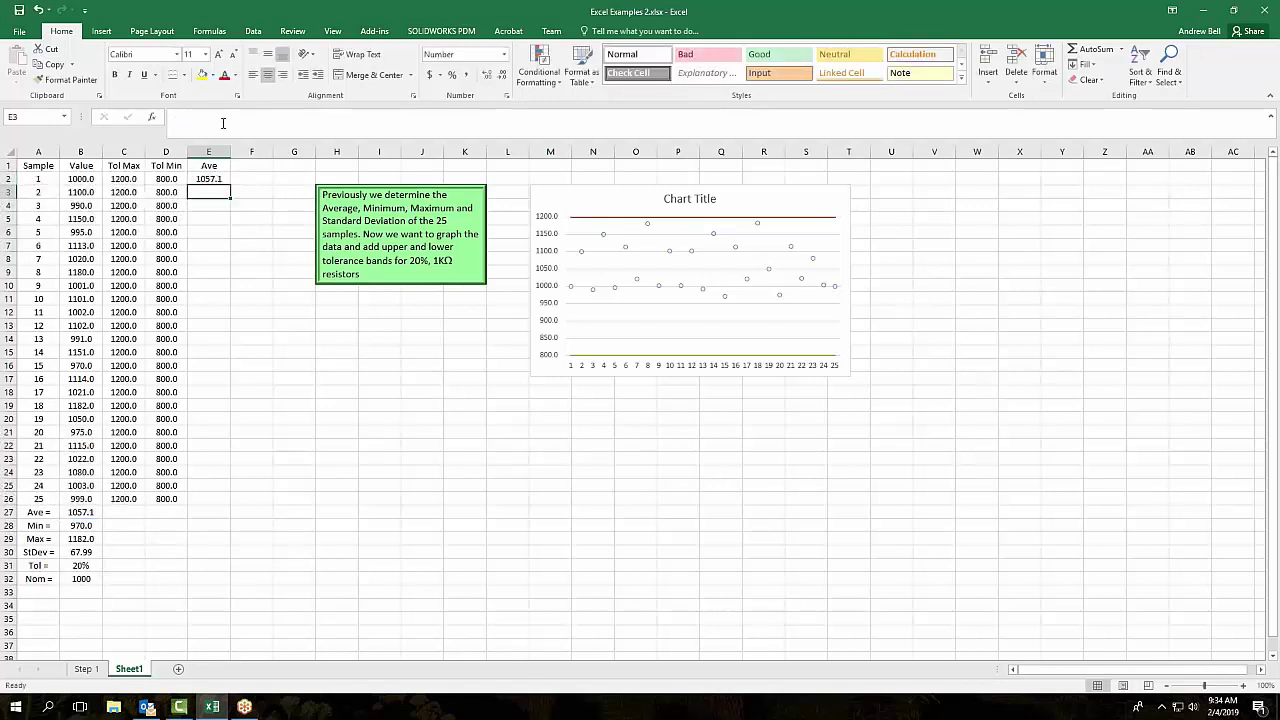
{"action": "left_click", "coordinate": [205, 180]}
{"action": "left_click_drag", "start_coordinate": [229, 185], "coordinate": [213, 507]}
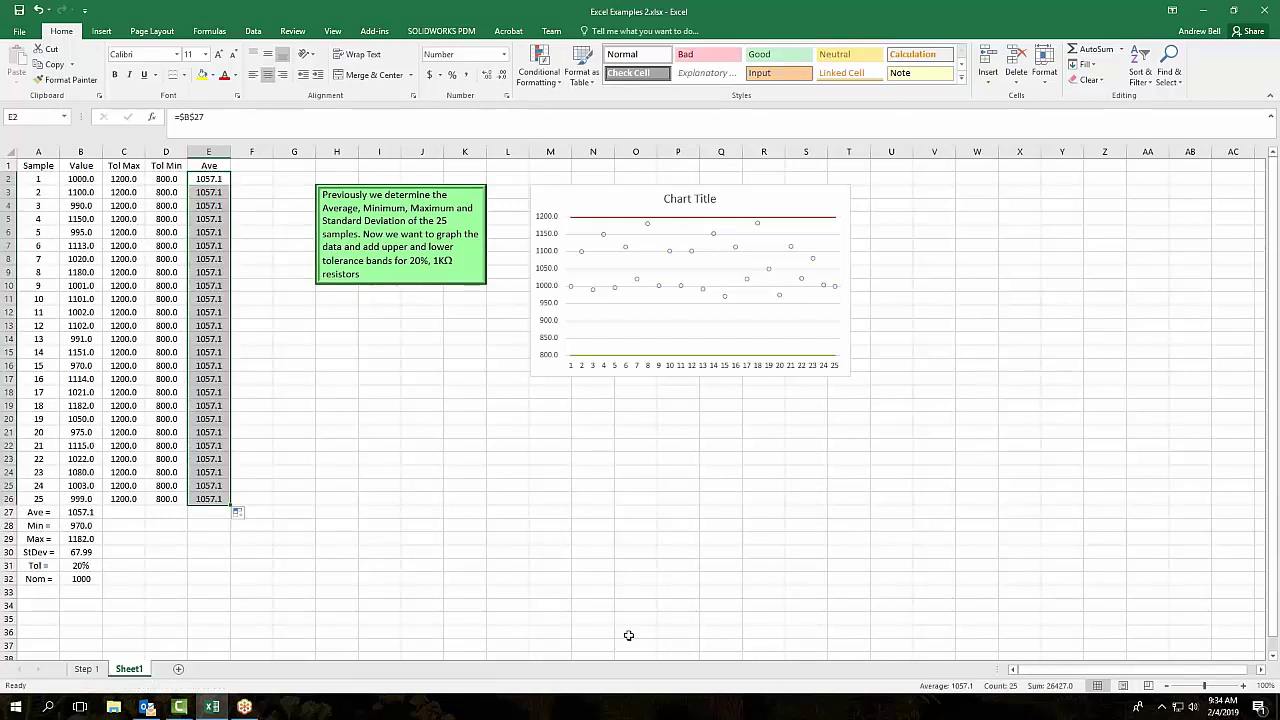
{"action": "left_click", "coordinate": [597, 602]}
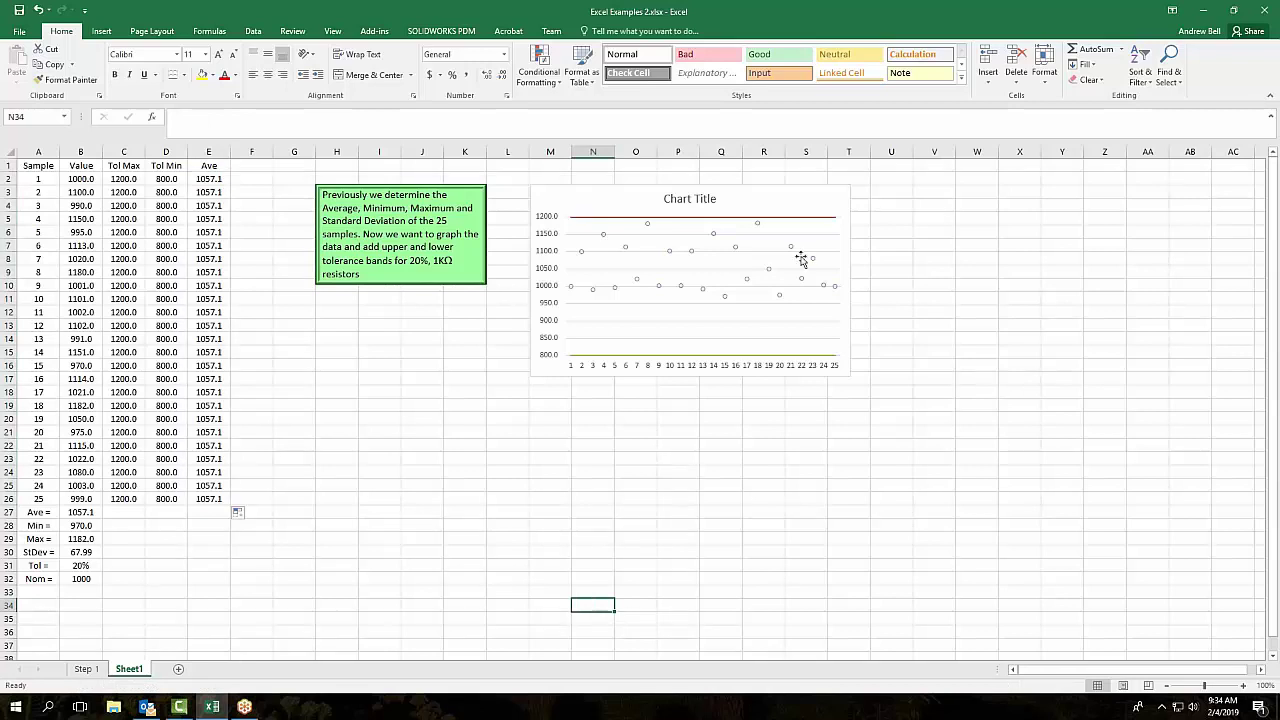
Add a series to the chart, named from cell E1 with values from E2:E26
{"action": "left_click", "coordinate": [797, 219]}
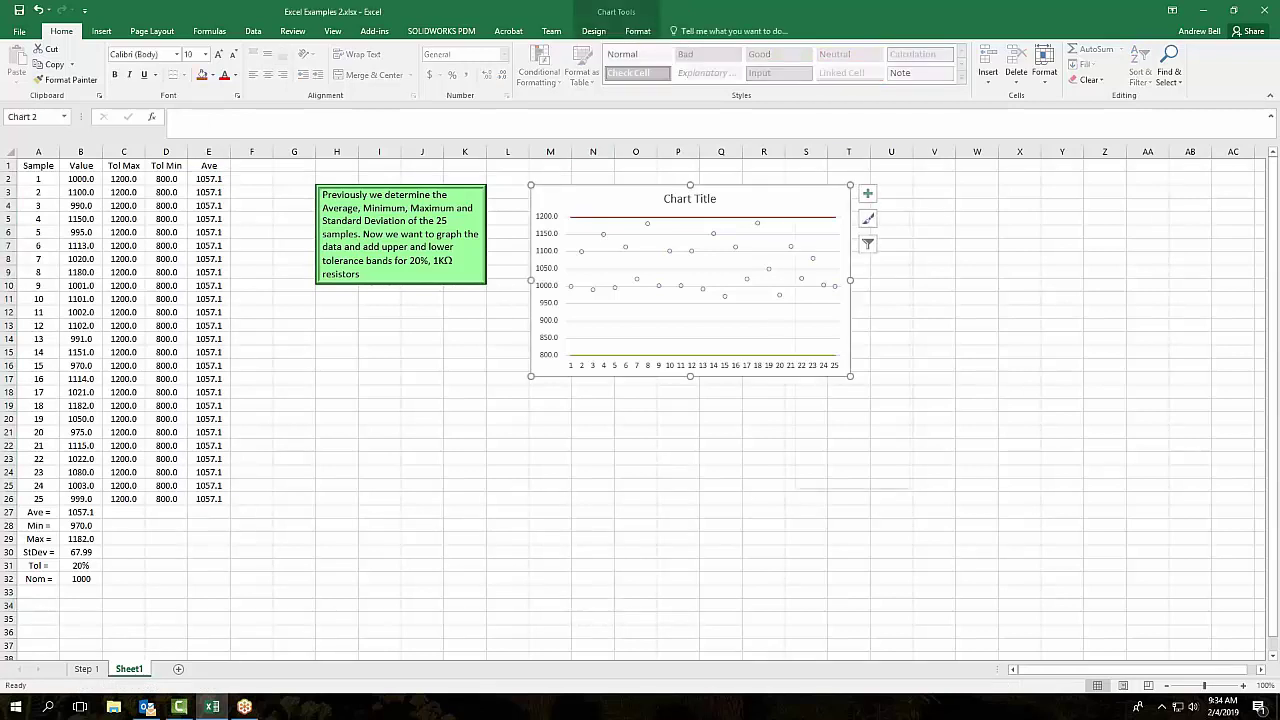
{"action": "right_click", "coordinate": [797, 203]}
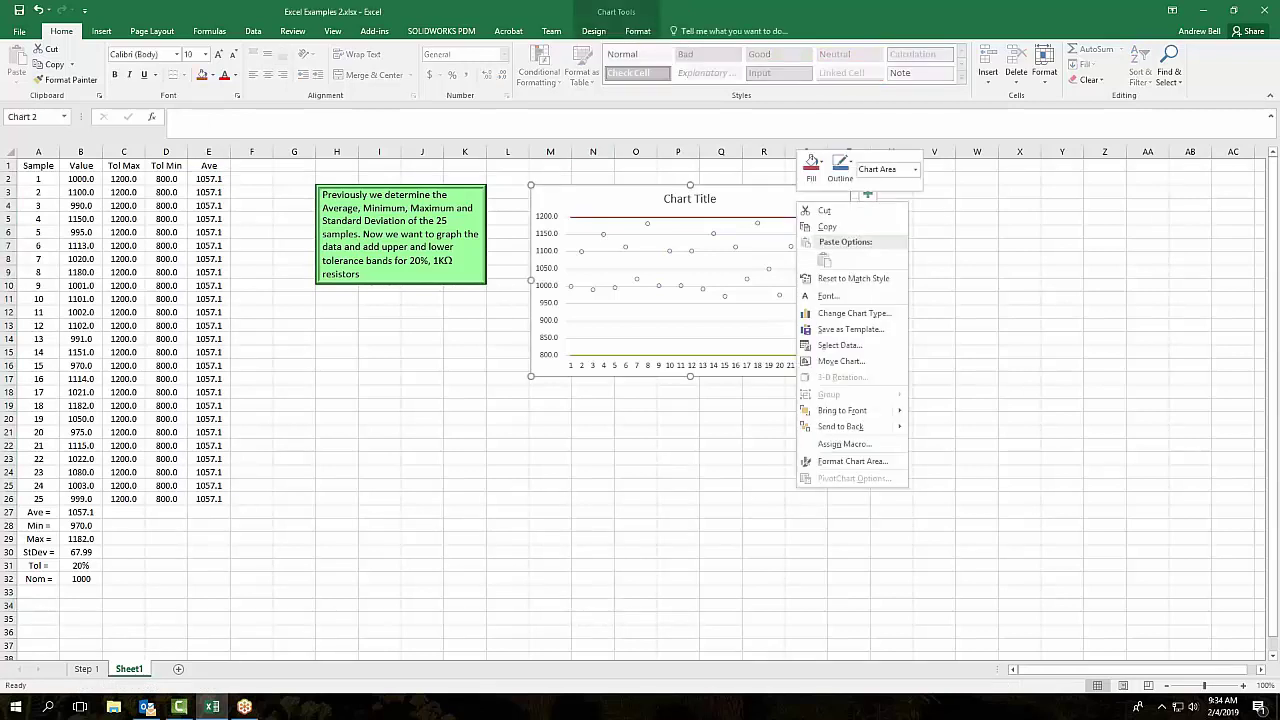
{"action": "left_click", "coordinate": [815, 347]}
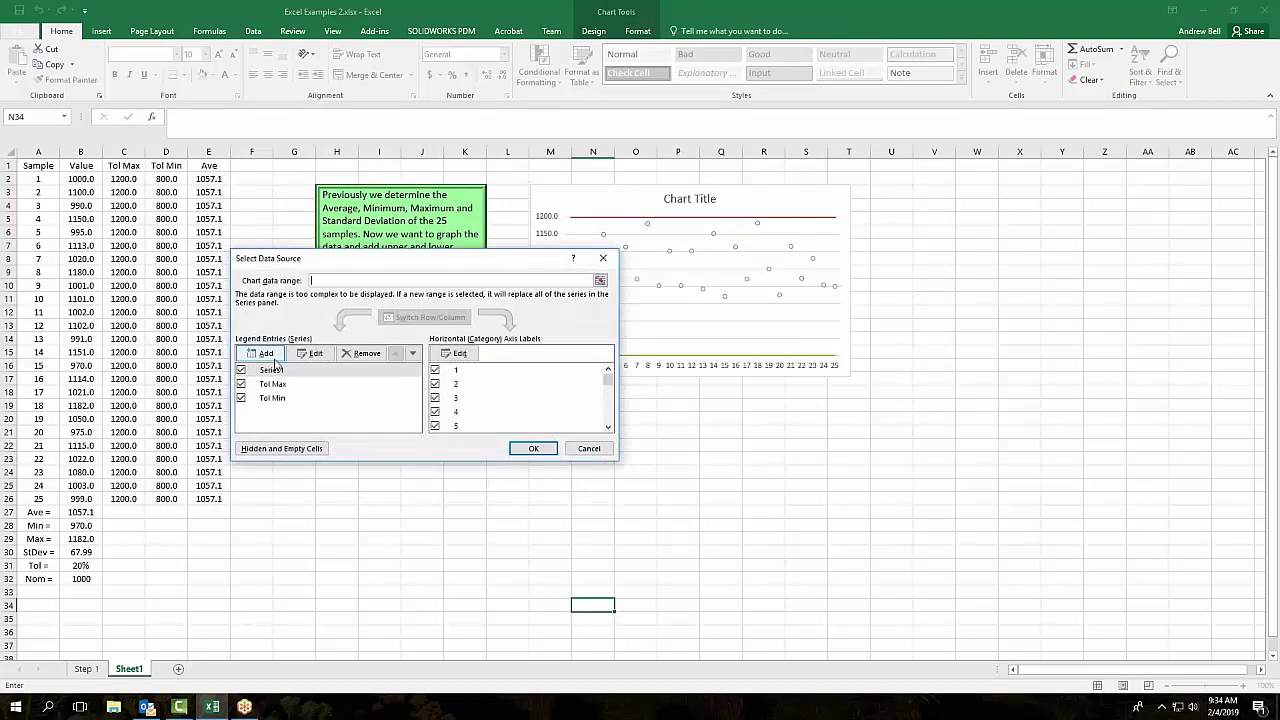
{"action": "left_click", "coordinate": [266, 355]}
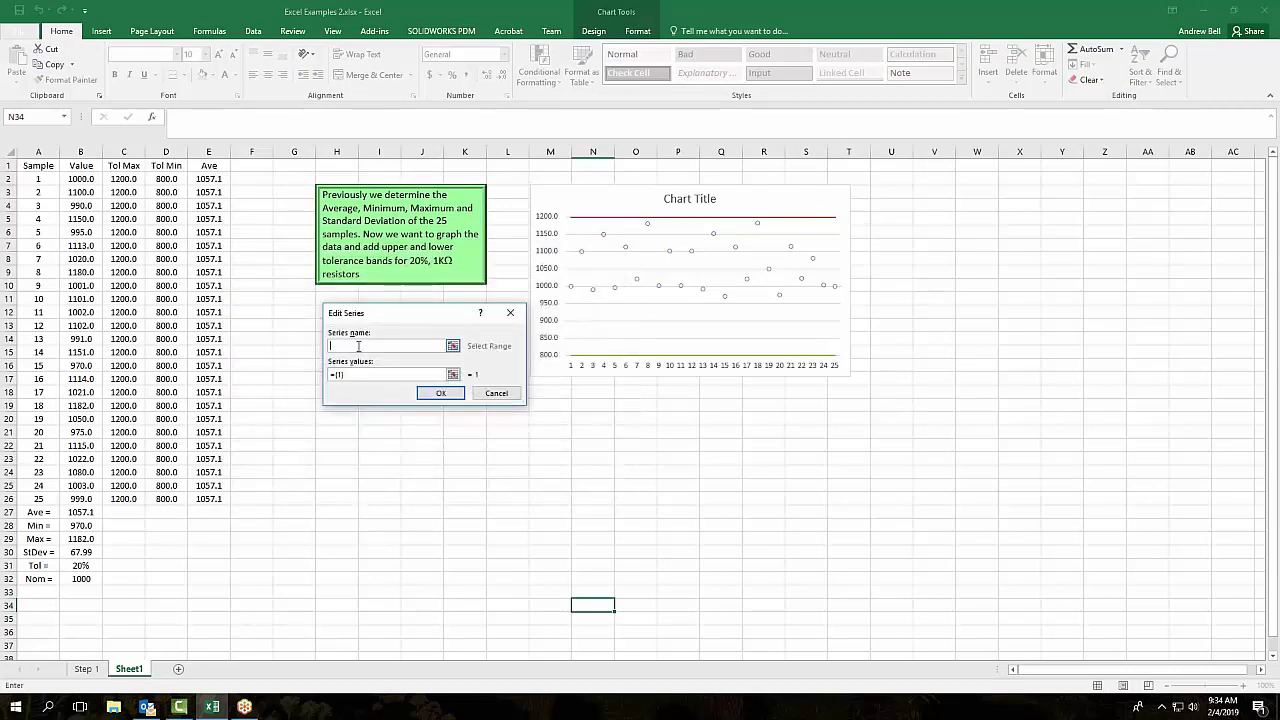
{"action": "left_click", "coordinate": [210, 167]}
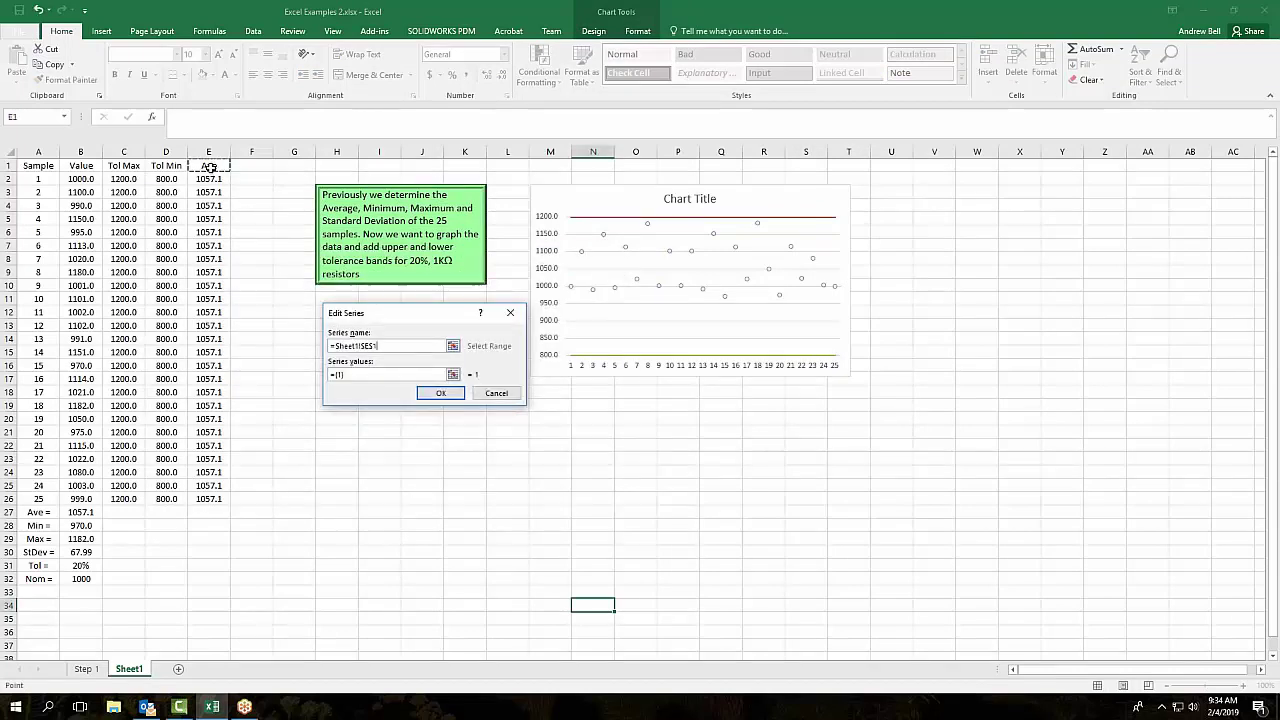
{"action": "triple_click", "coordinate": [356, 373]}
{"action": "key", "text": "BackSpace"}
{"action": "left_click", "coordinate": [209, 184]}
{"action": "left_click_drag", "start_coordinate": [209, 186], "coordinate": [207, 503]}
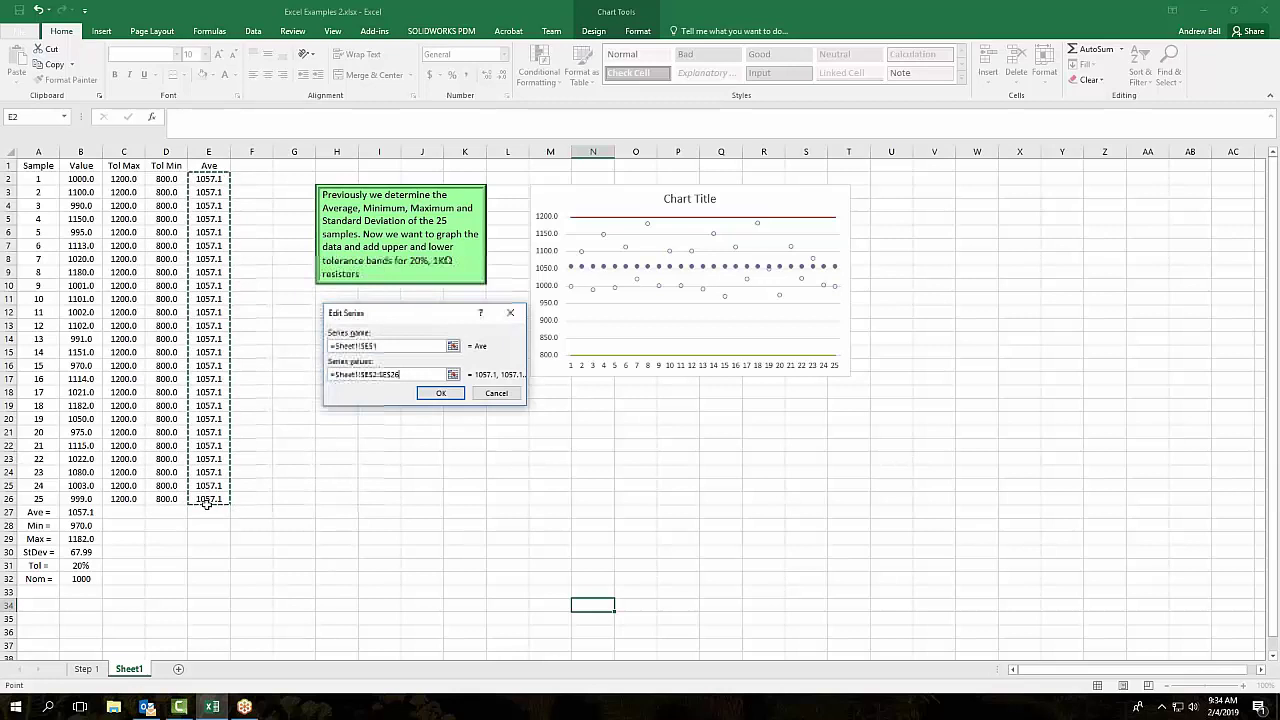
{"action": "left_click", "coordinate": [438, 393]}
{"action": "left_click", "coordinate": [531, 449]}
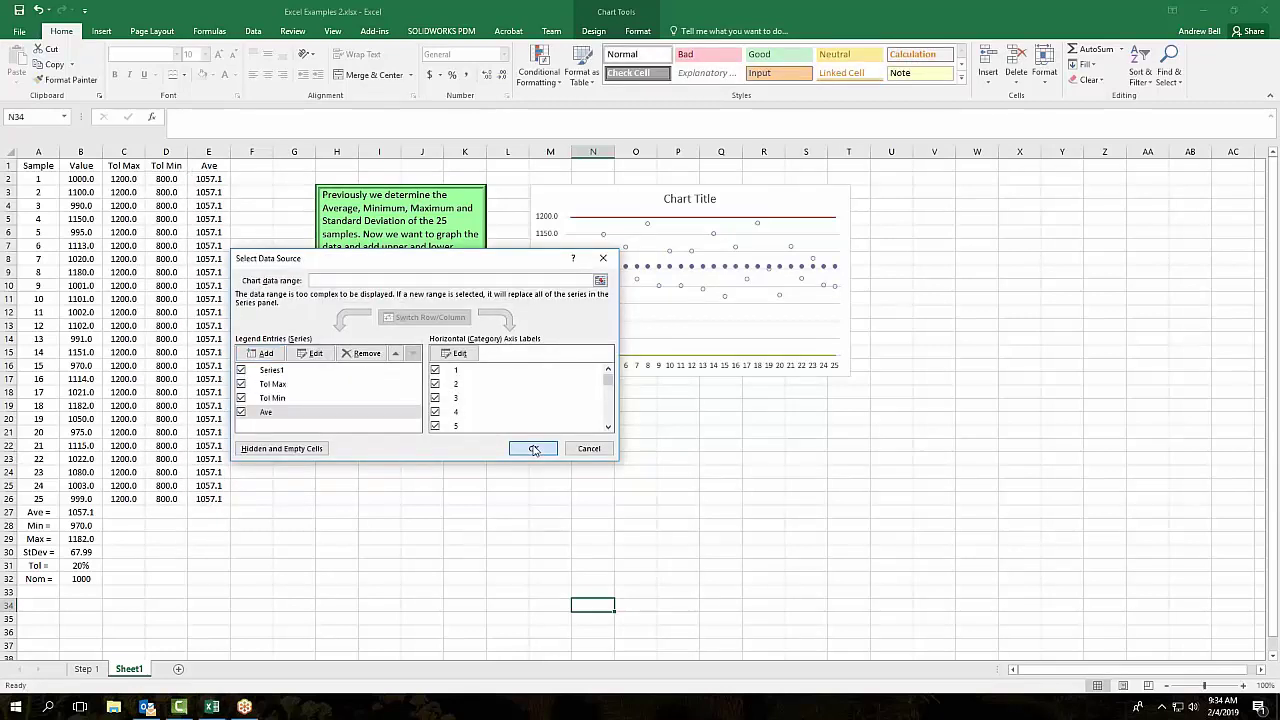
{"action": "left_click", "coordinate": [687, 540]}
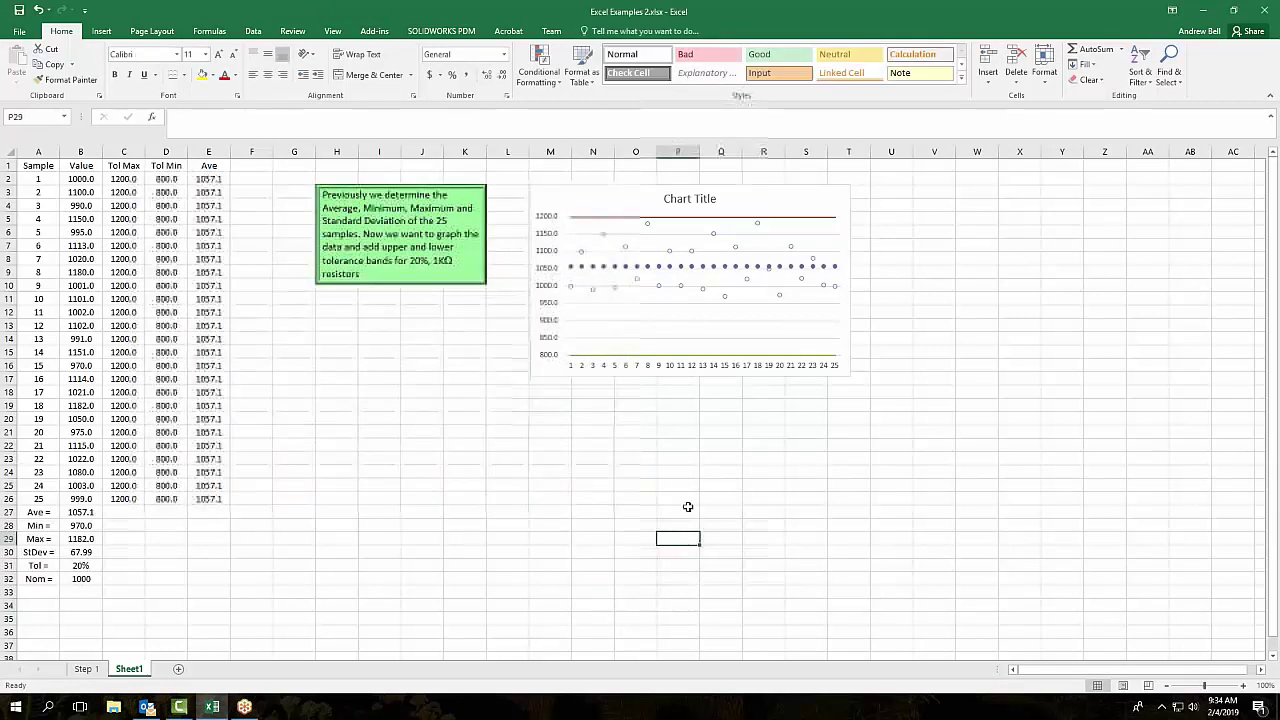
Format the average series in the chart with a solid line
{"action": "left_click", "coordinate": [712, 268]}
{"action": "double_click", "coordinate": [712, 272]}
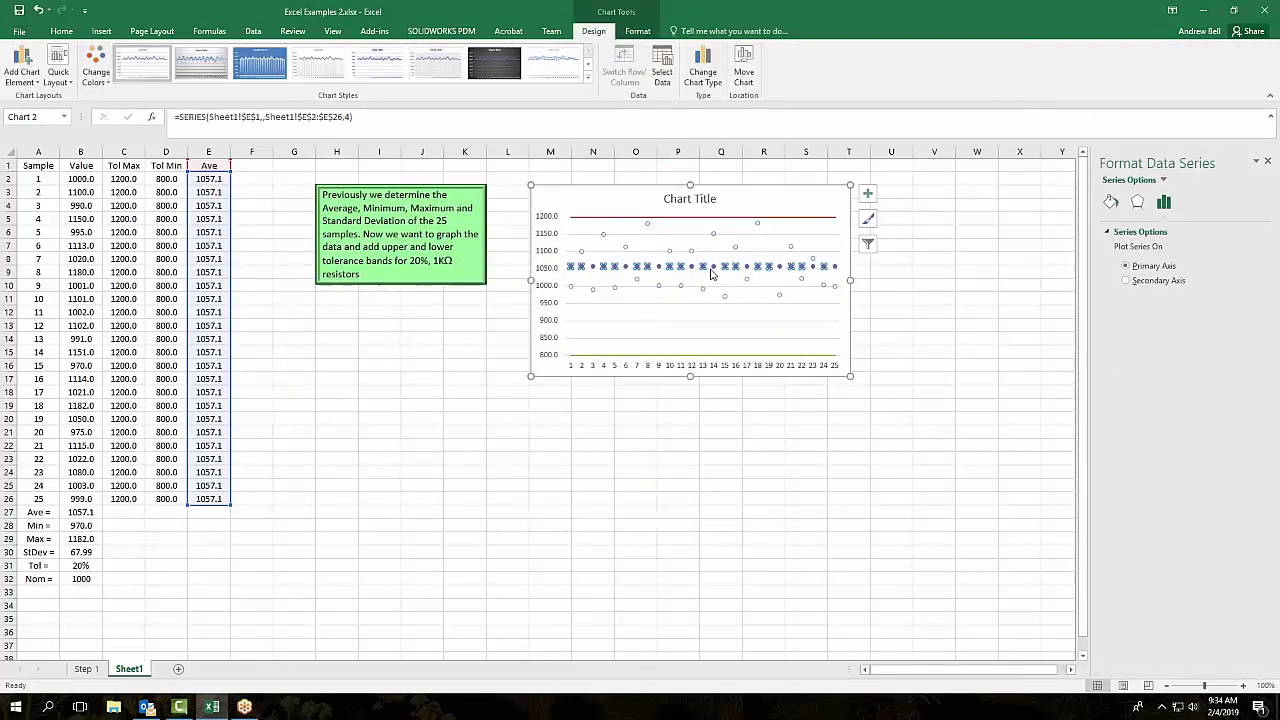
{"action": "left_click", "coordinate": [1112, 203]}
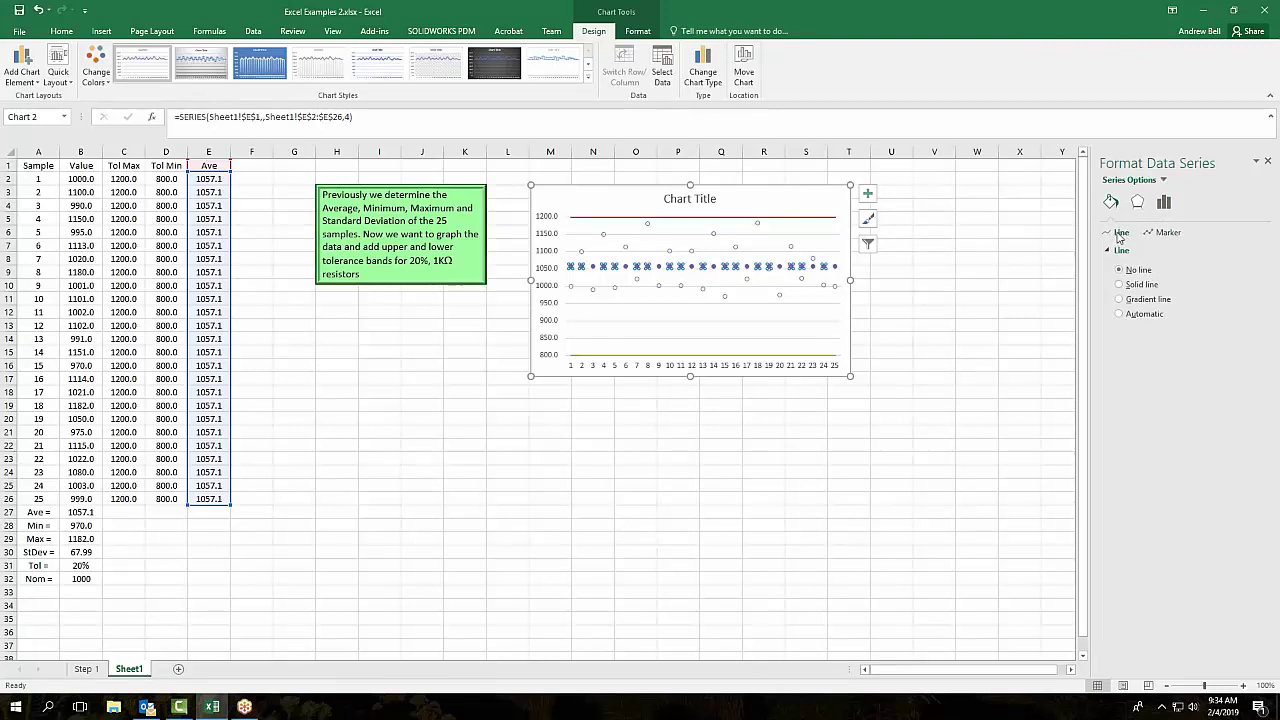
{"action": "left_click", "coordinate": [1120, 285]}
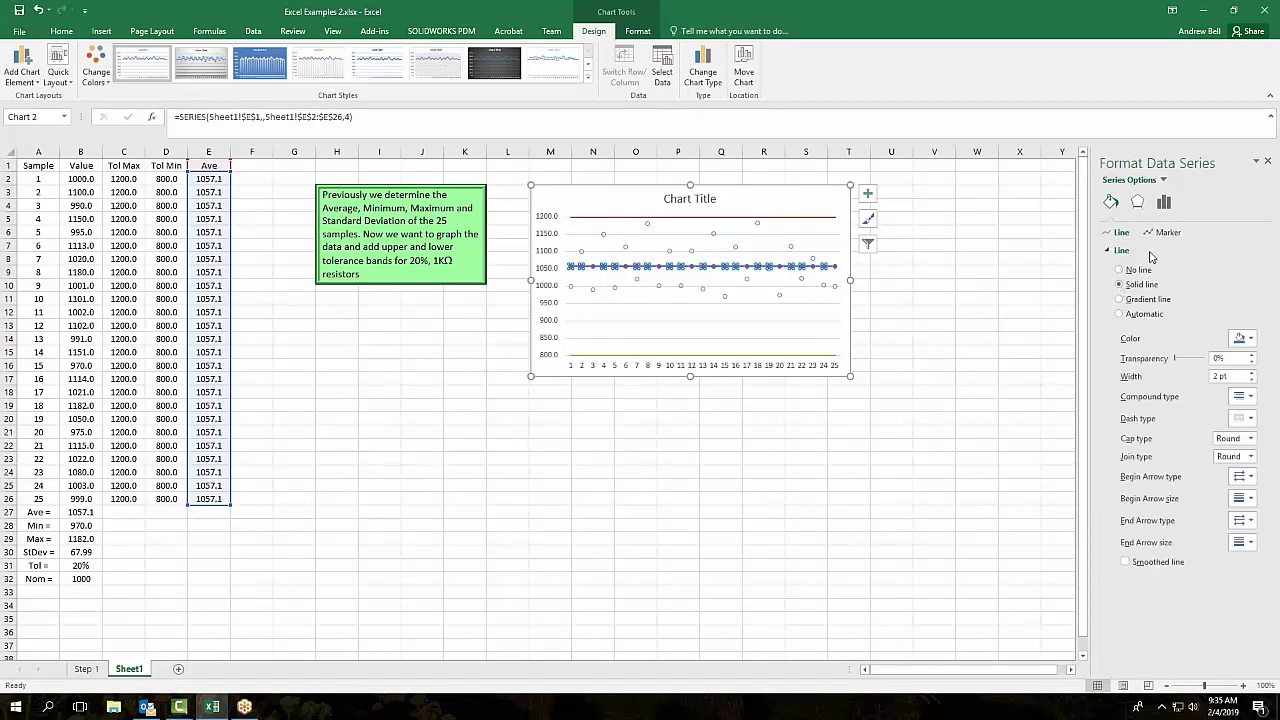
Set the average series' marker fill to No fill and its marker type to None
{"action": "left_click", "coordinate": [1161, 233]}
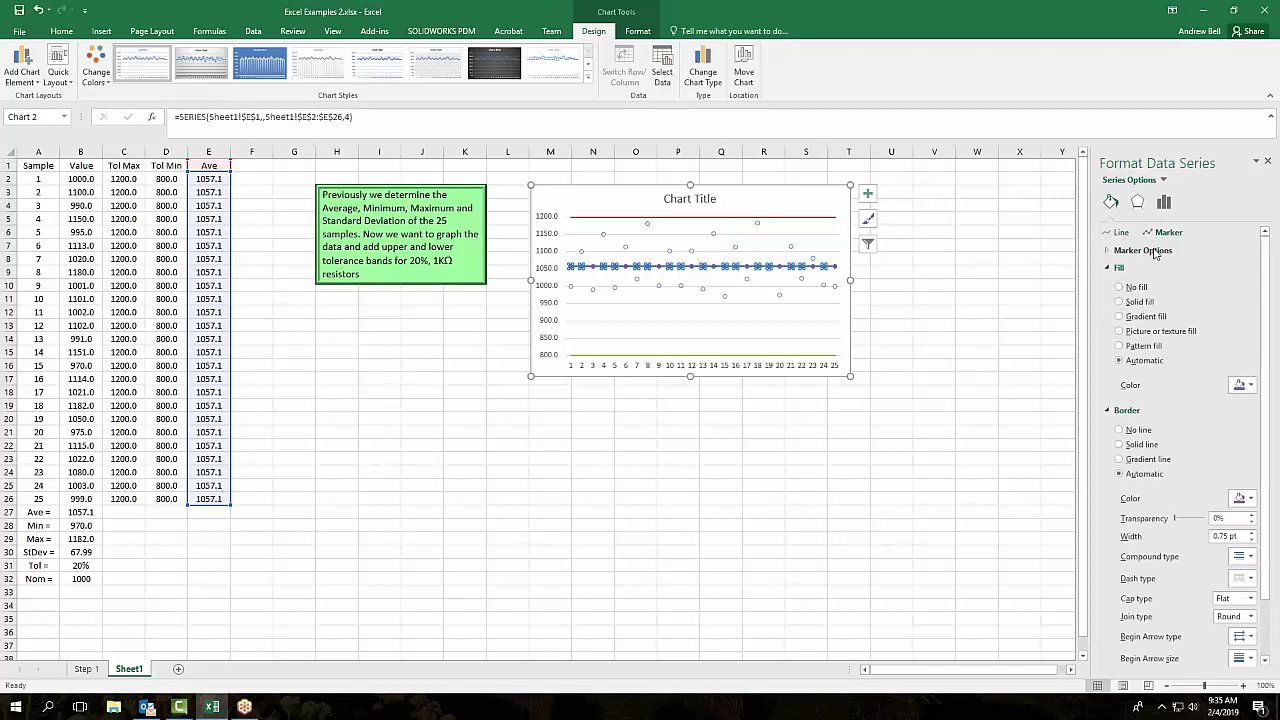
{"action": "left_click", "coordinate": [1118, 288]}
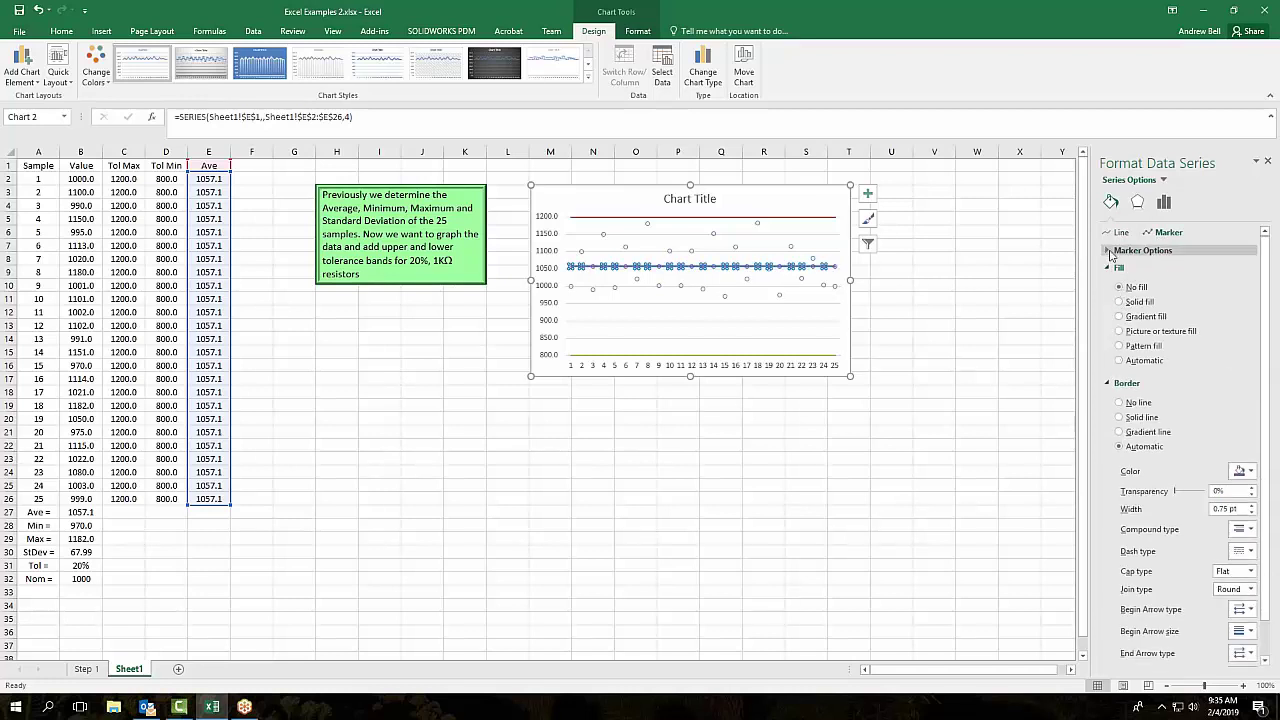
{"action": "left_click", "coordinate": [1110, 250]}
{"action": "left_click", "coordinate": [1120, 284]}
{"action": "left_click", "coordinate": [937, 404]}
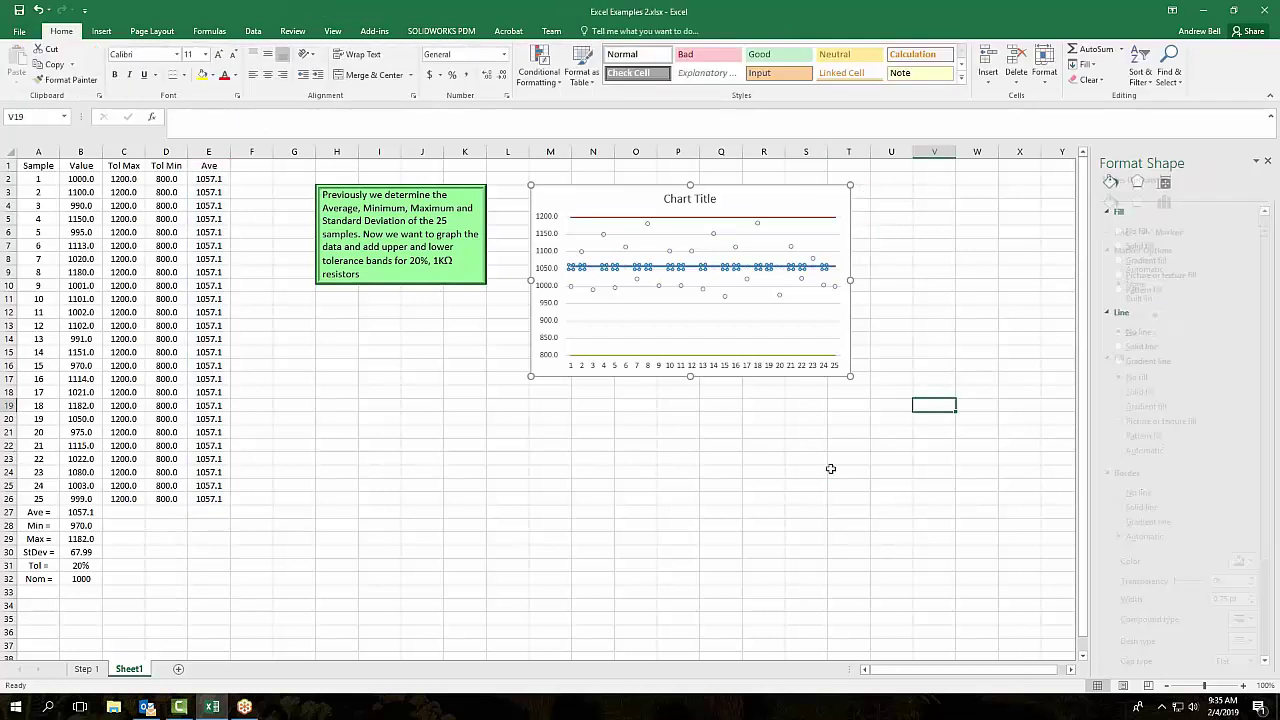
{"action": "left_click", "coordinate": [674, 562]}
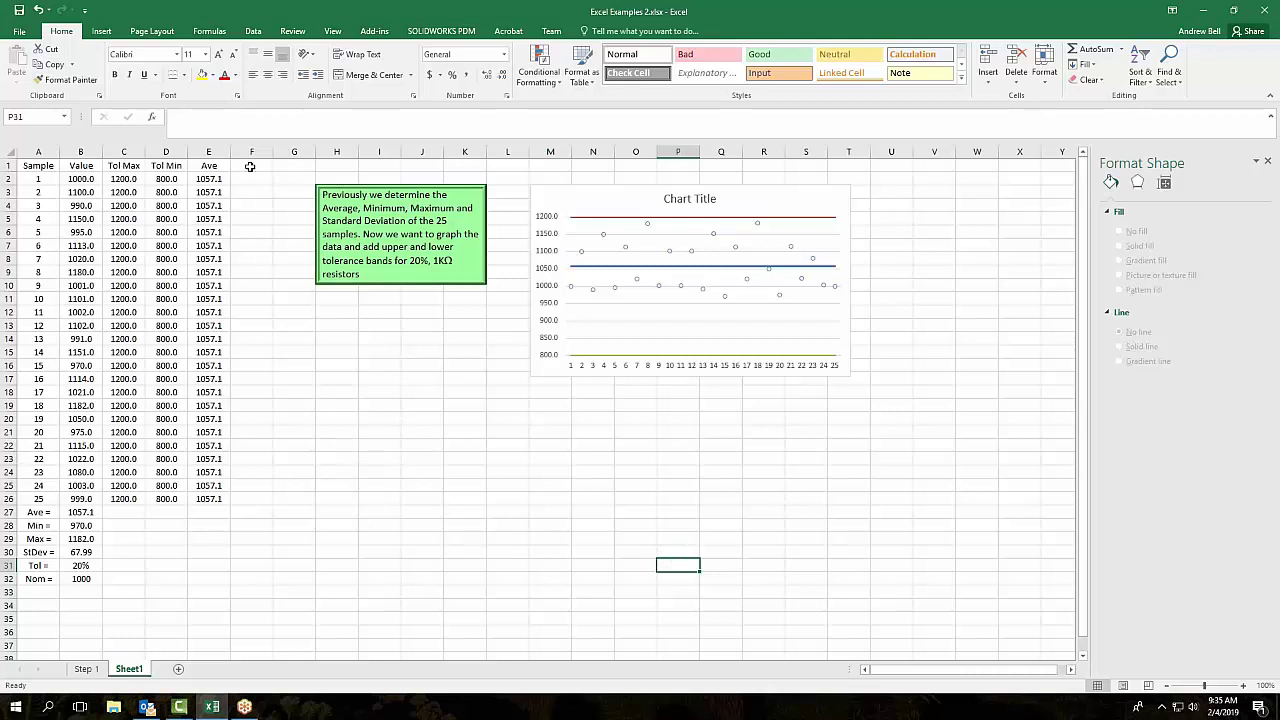
Enter the header text '+1s in cell F1, with a leading apostrophe so it is treated as text
{"action": "left_click", "coordinate": [250, 167]}
{"action": "left_click", "coordinate": [250, 120]}
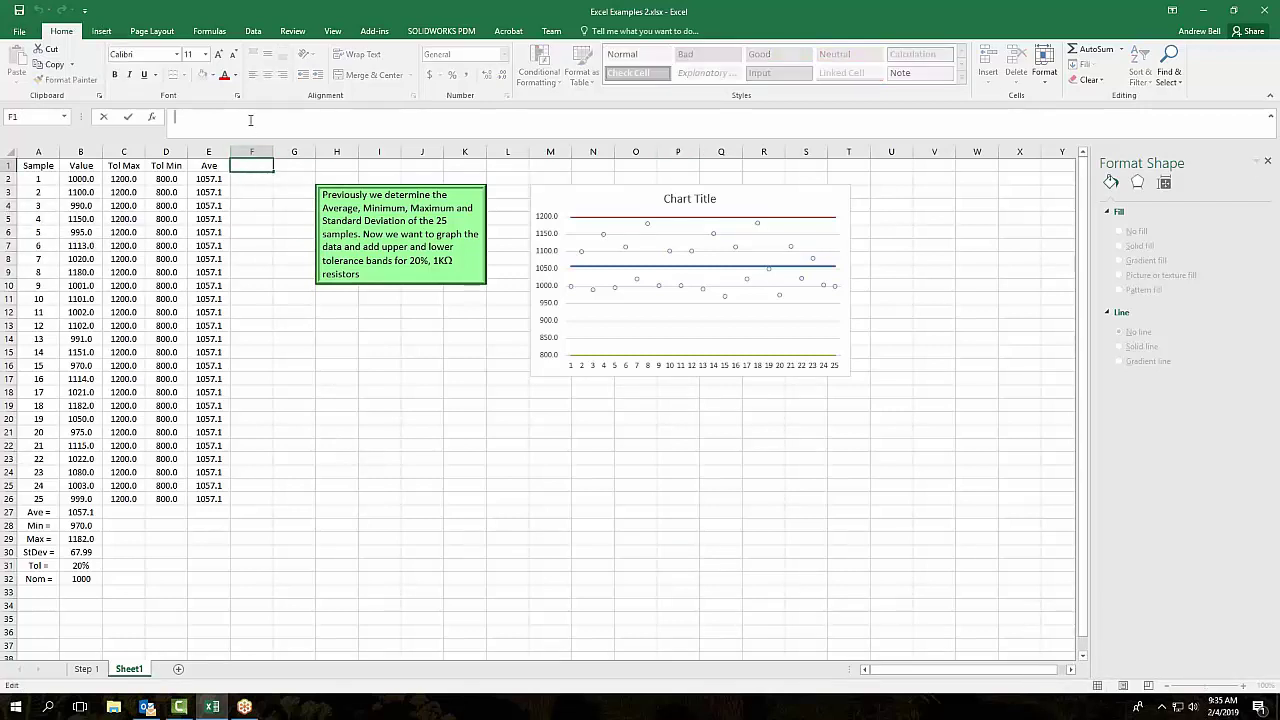
{"action": "type", "text": "+"}
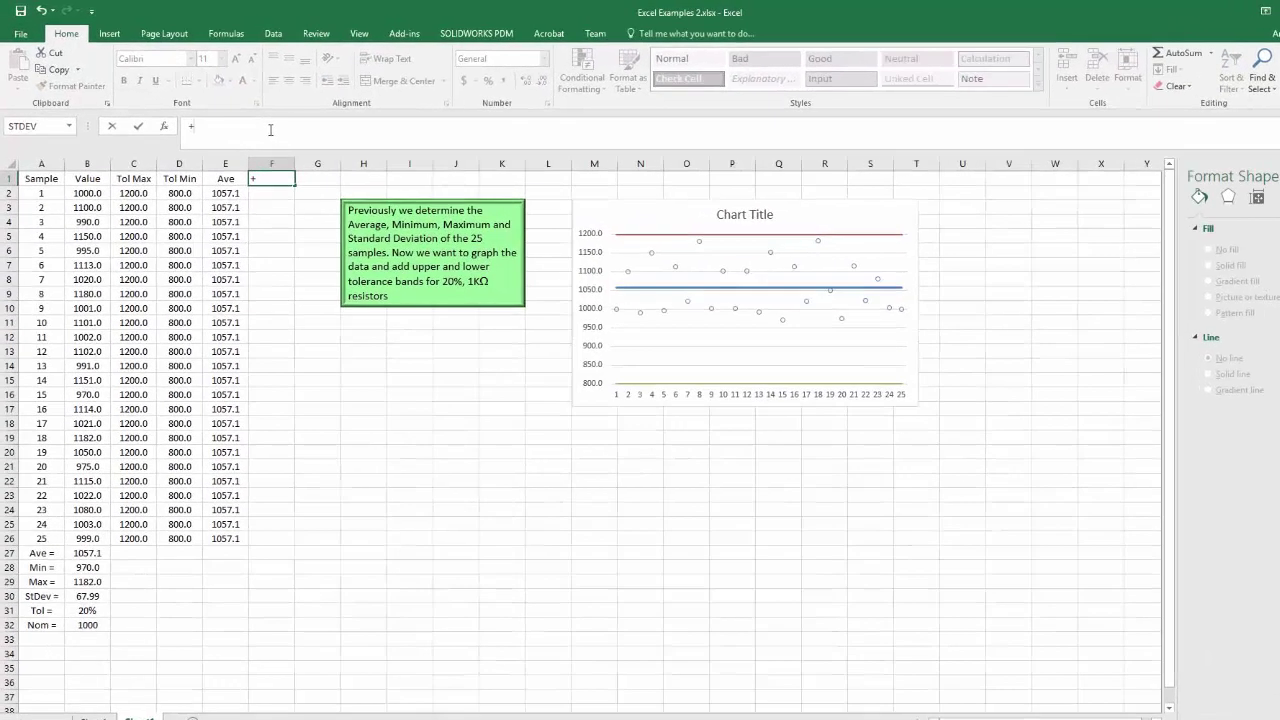
{"action": "type", "text": "1"}
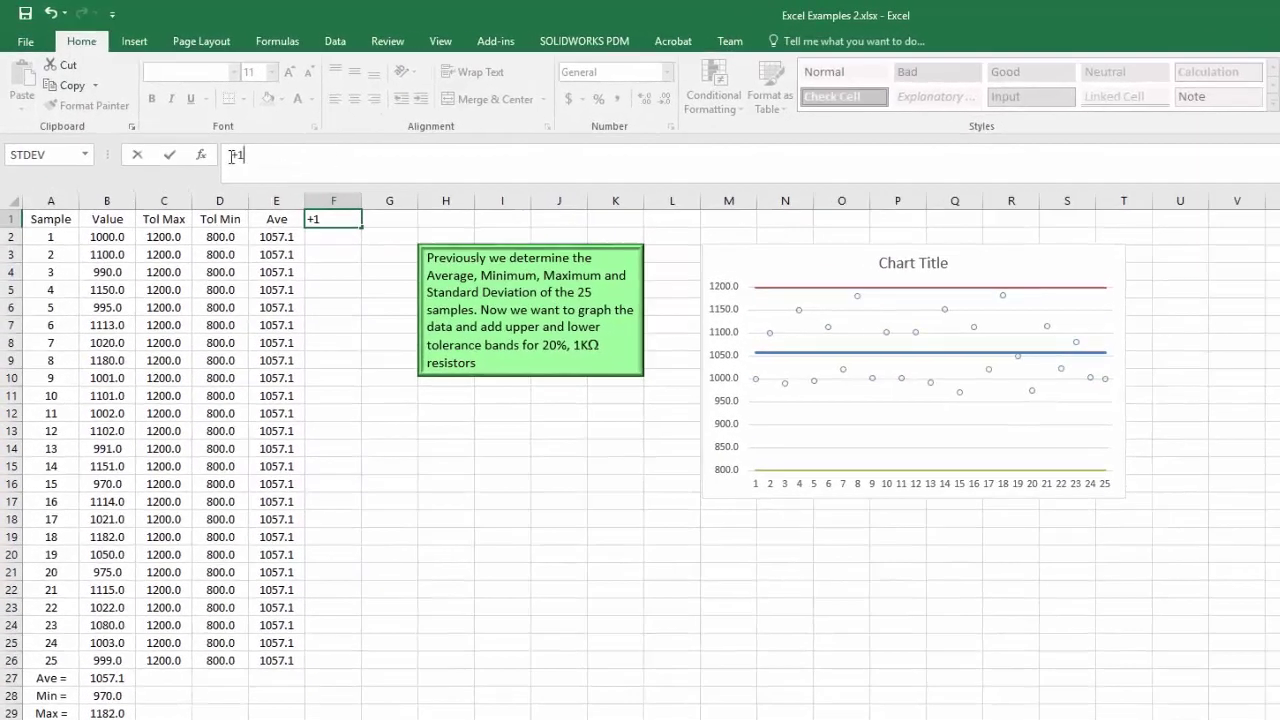
{"action": "left_click", "coordinate": [231, 155]}
{"action": "type", "text": "'"}
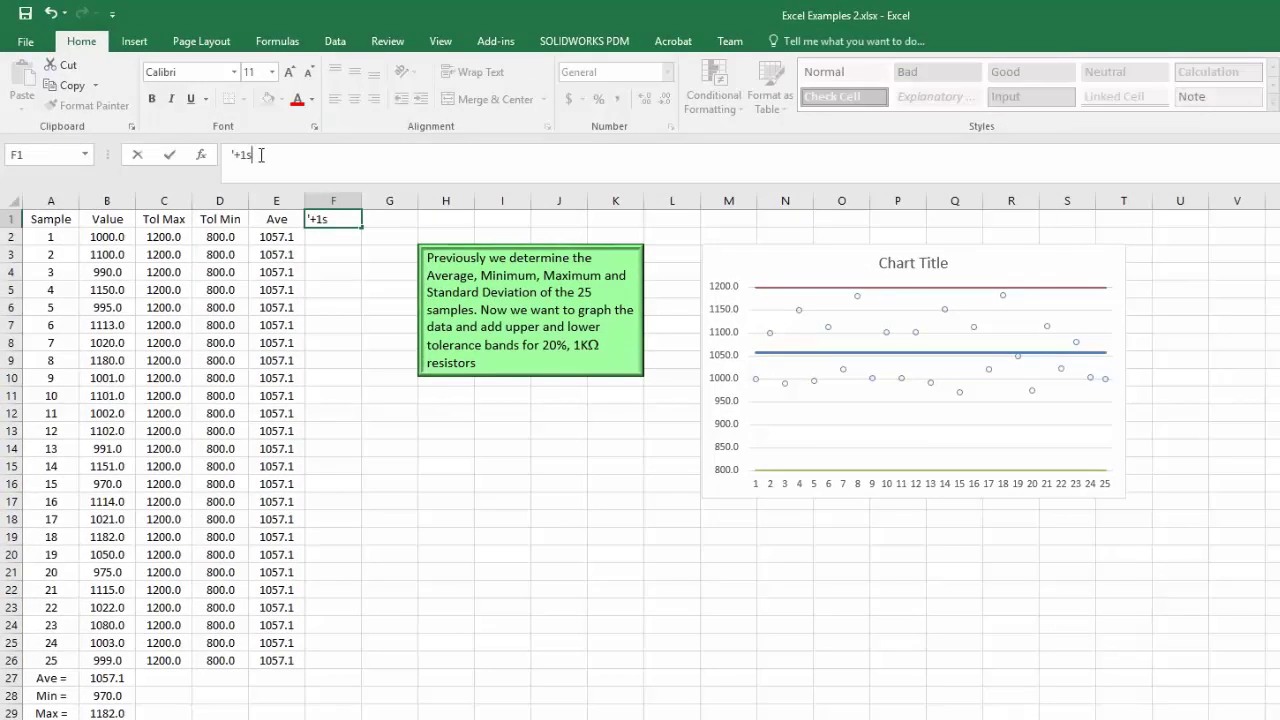
Change the font of the letter s in the F1 header to Symbol and commit the cell
{"action": "left_click_drag", "start_coordinate": [260, 155], "coordinate": [246, 155]}
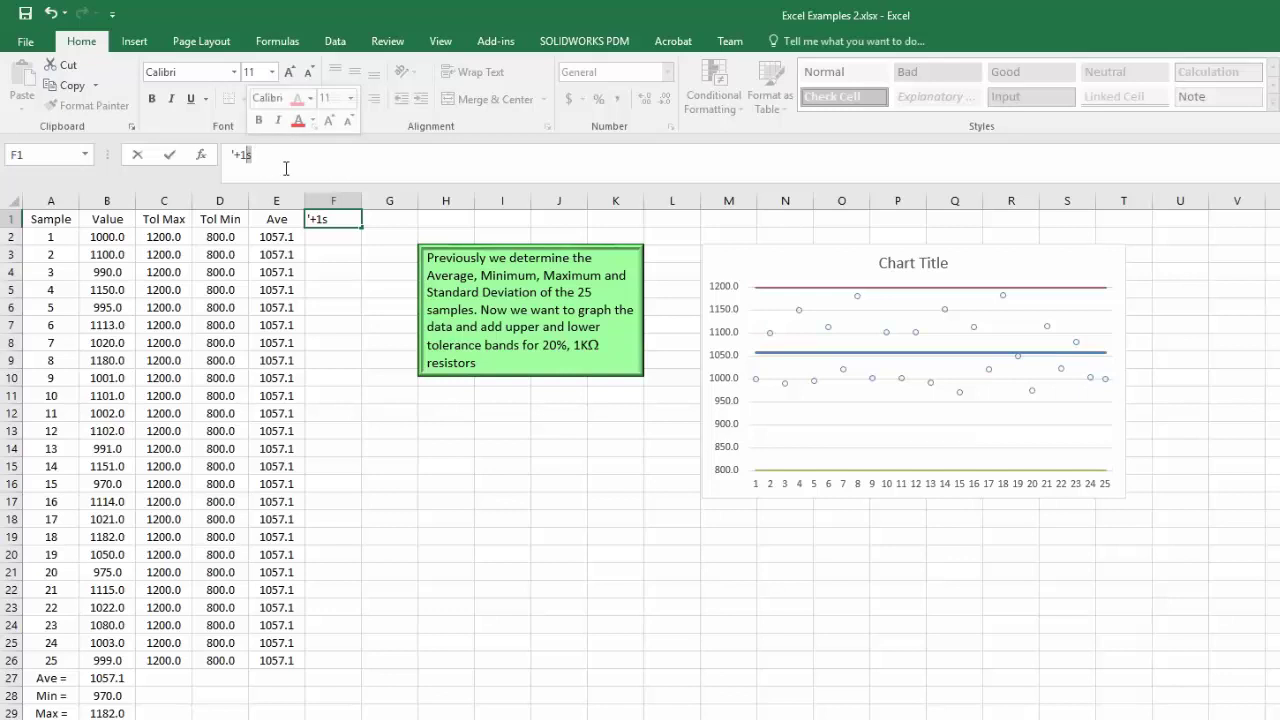
{"action": "left_click", "coordinate": [195, 72]}
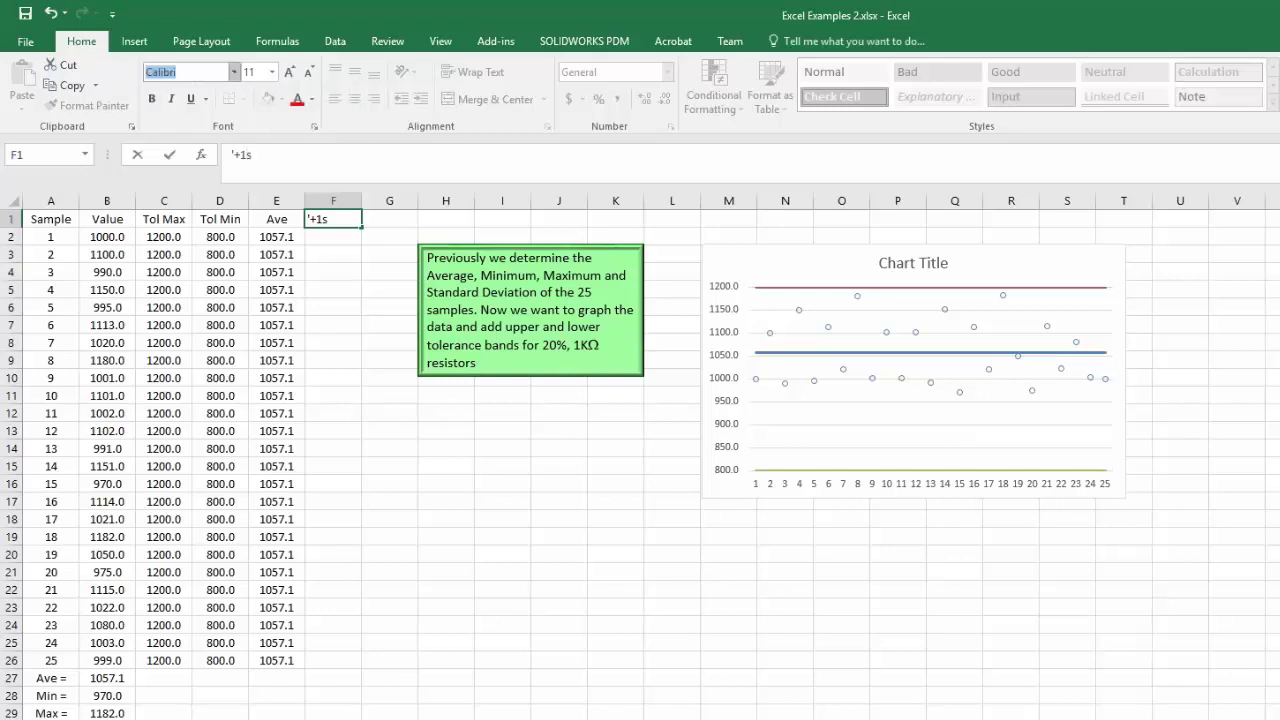
{"action": "type", "text": "Symbol"}
{"action": "key", "text": "Return"}
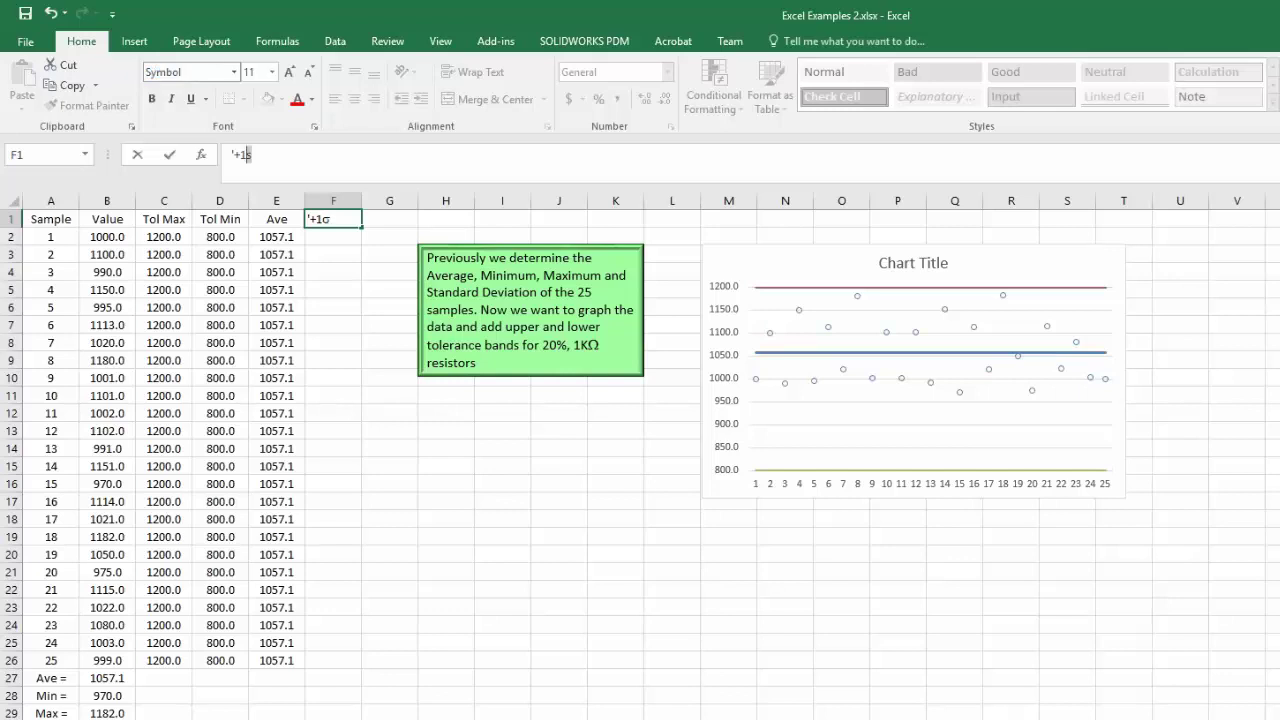
{"action": "left_click", "coordinate": [413, 540]}
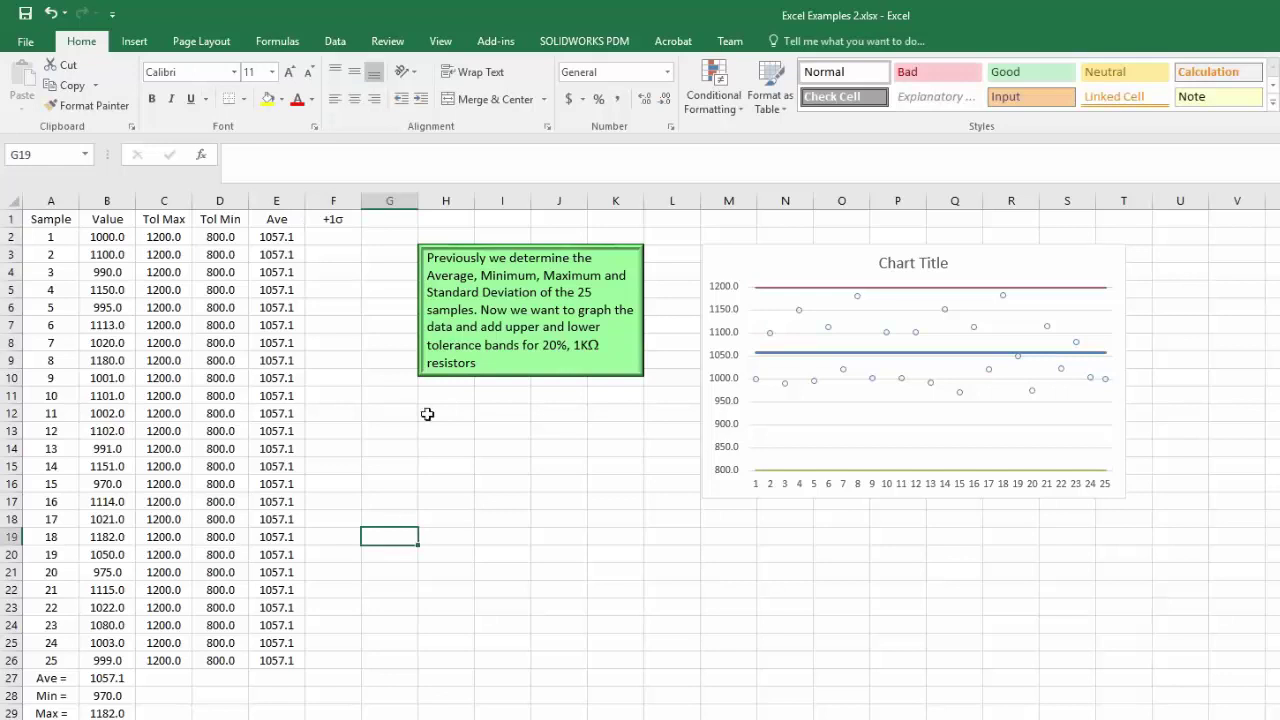
Copy the F1 header into G1 and change its plus sign to a minus so it reads -1σ
{"action": "left_click", "coordinate": [328, 222]}
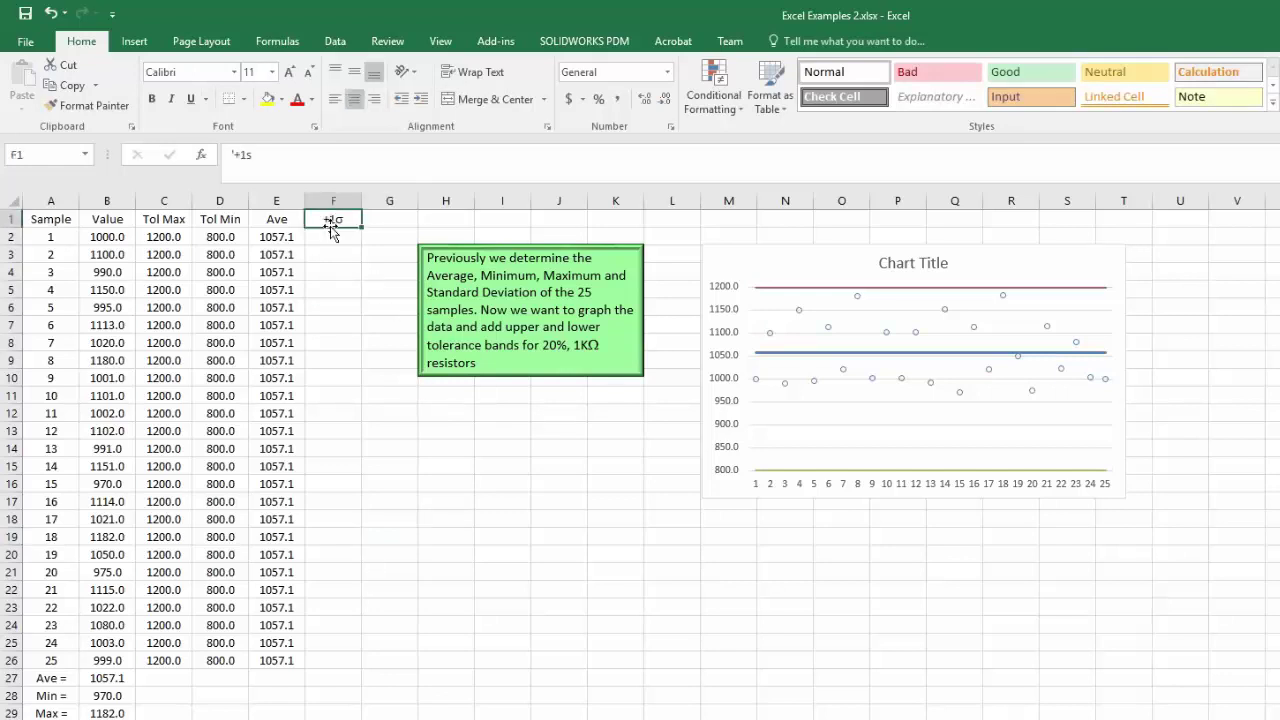
{"action": "left_click_drag", "start_coordinate": [334, 228], "coordinate": [372, 228]}
{"action": "left_click", "coordinate": [377, 331]}
{"action": "left_click", "coordinate": [401, 219]}
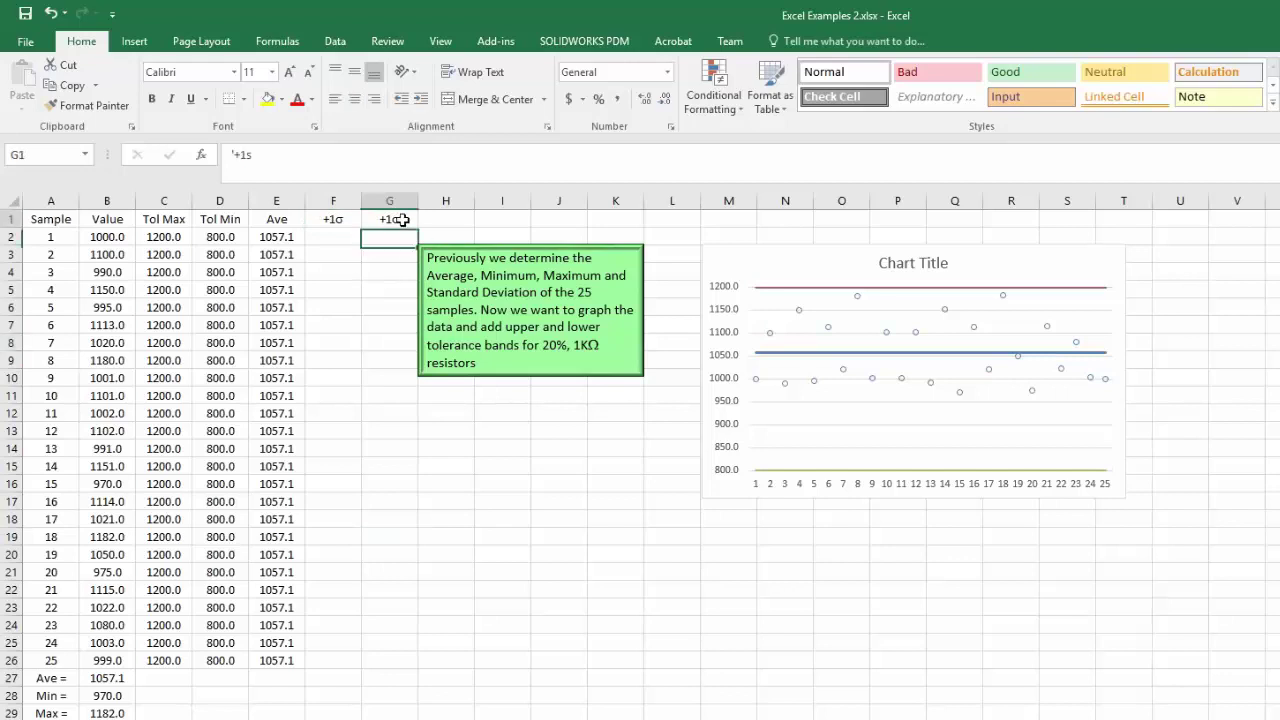
{"action": "left_click", "coordinate": [241, 154]}
{"action": "left_click_drag", "start_coordinate": [241, 154], "coordinate": [235, 154]}
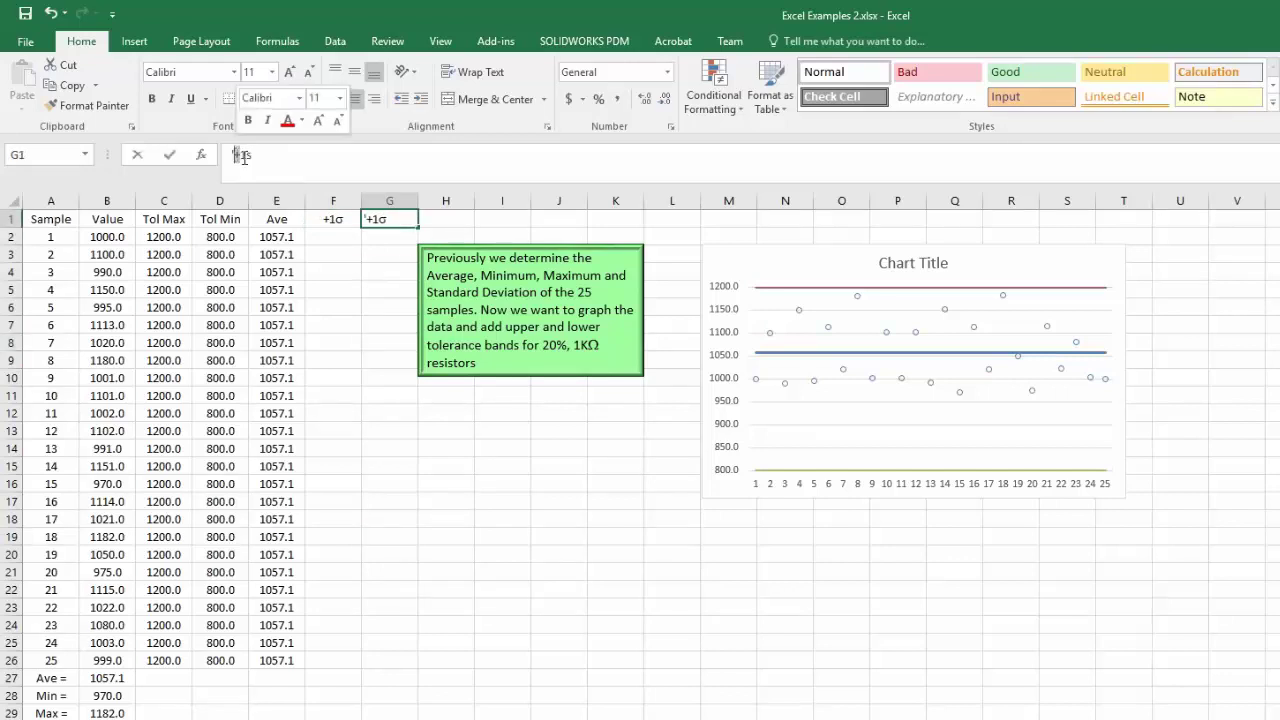
{"action": "type", "text": "-"}
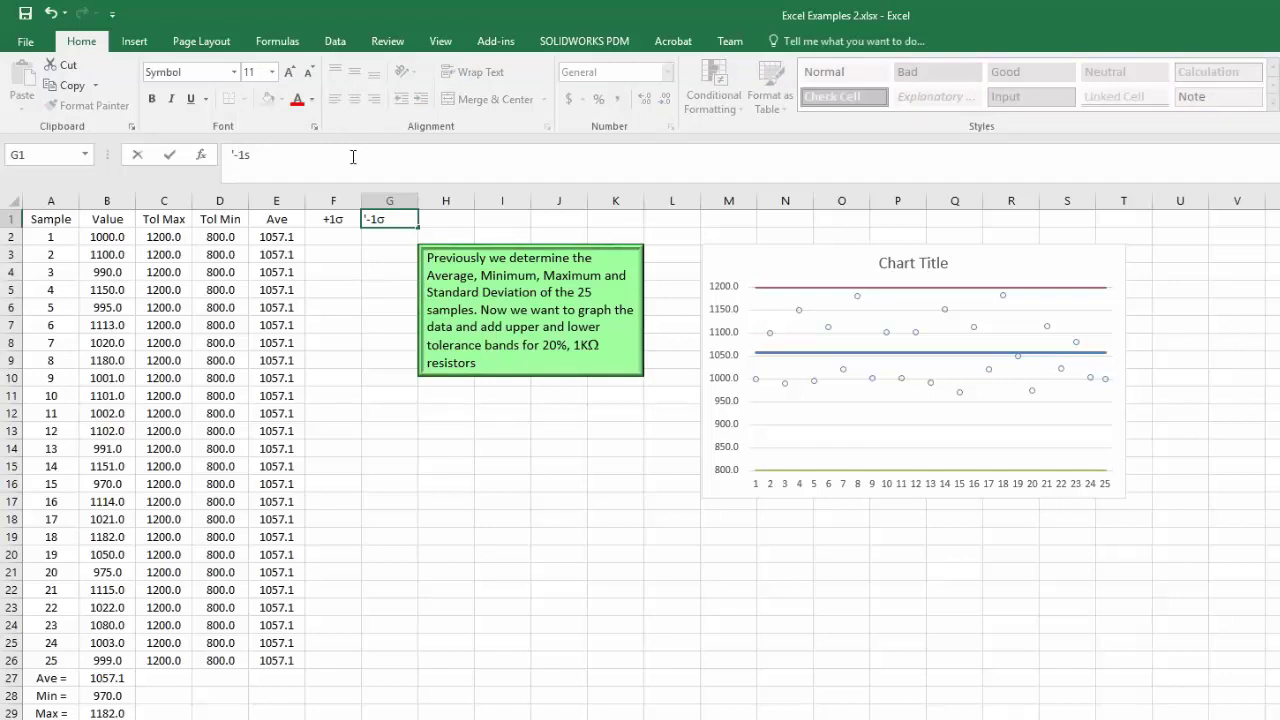
{"action": "key", "text": "Return"}
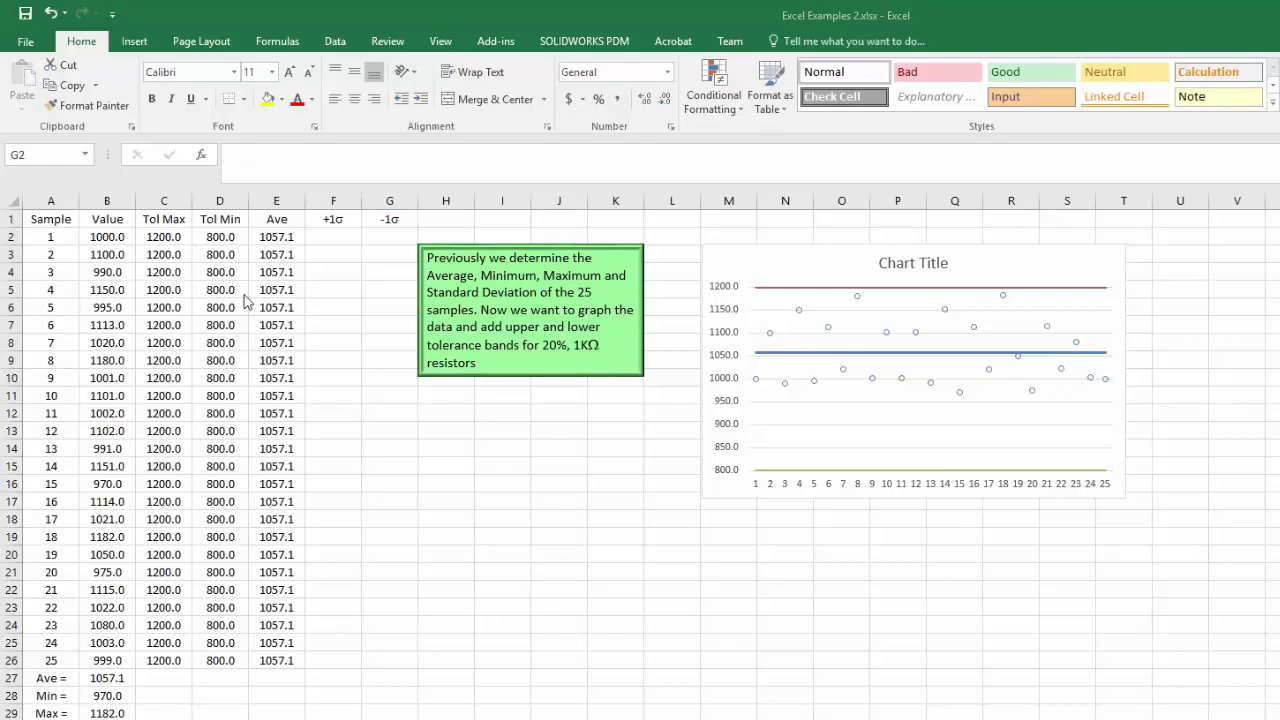
Enter the formula =$B$30+E2 in cell F2
{"action": "left_click", "coordinate": [336, 236]}
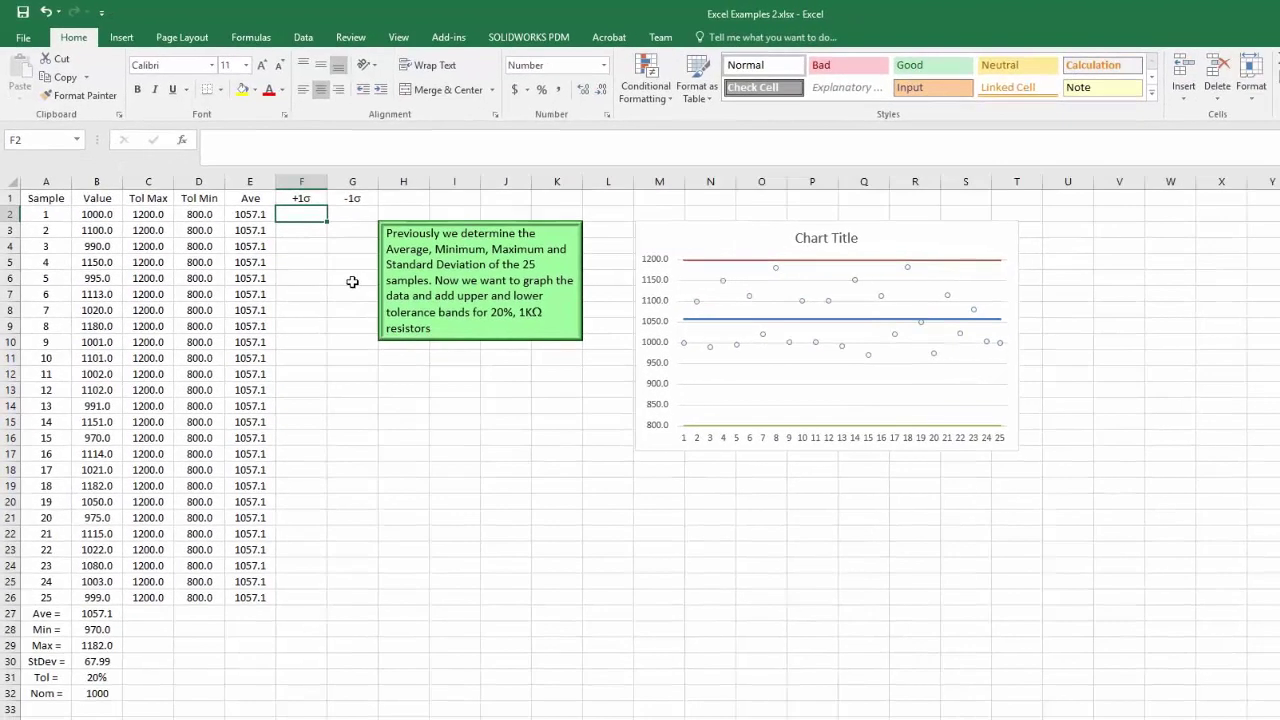
{"action": "type", "text": "="}
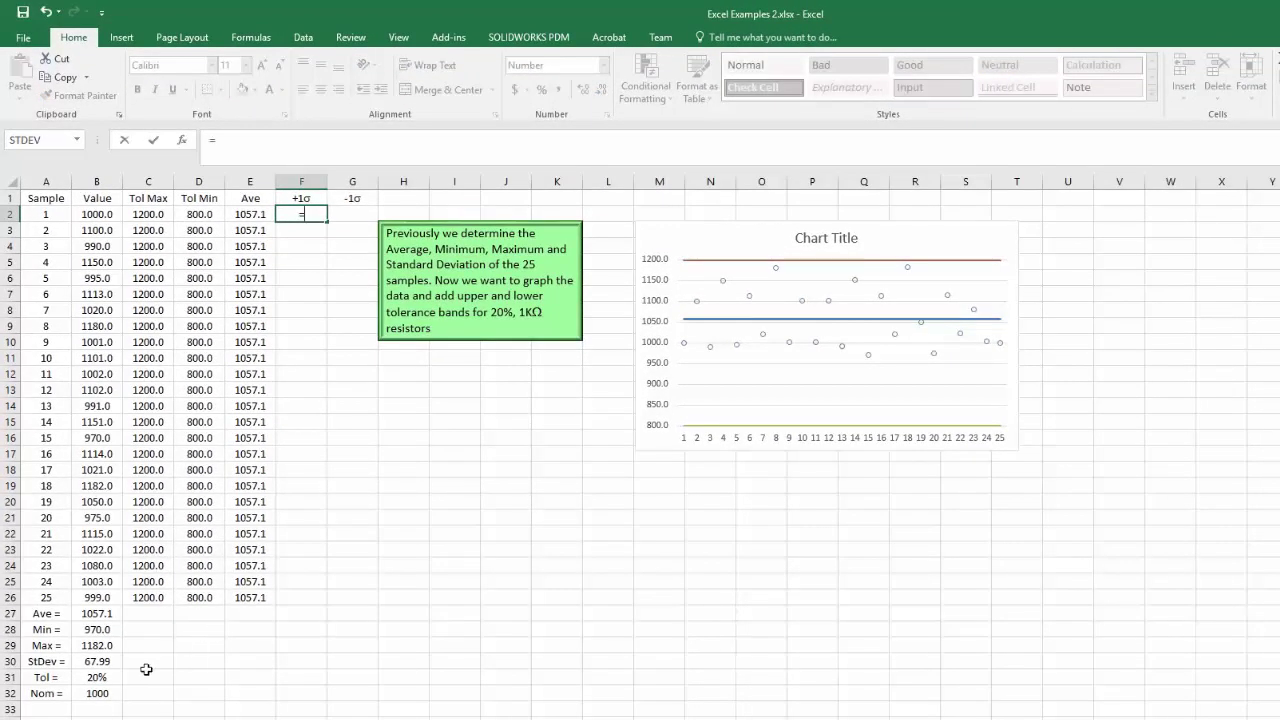
{"action": "left_click", "coordinate": [104, 662]}
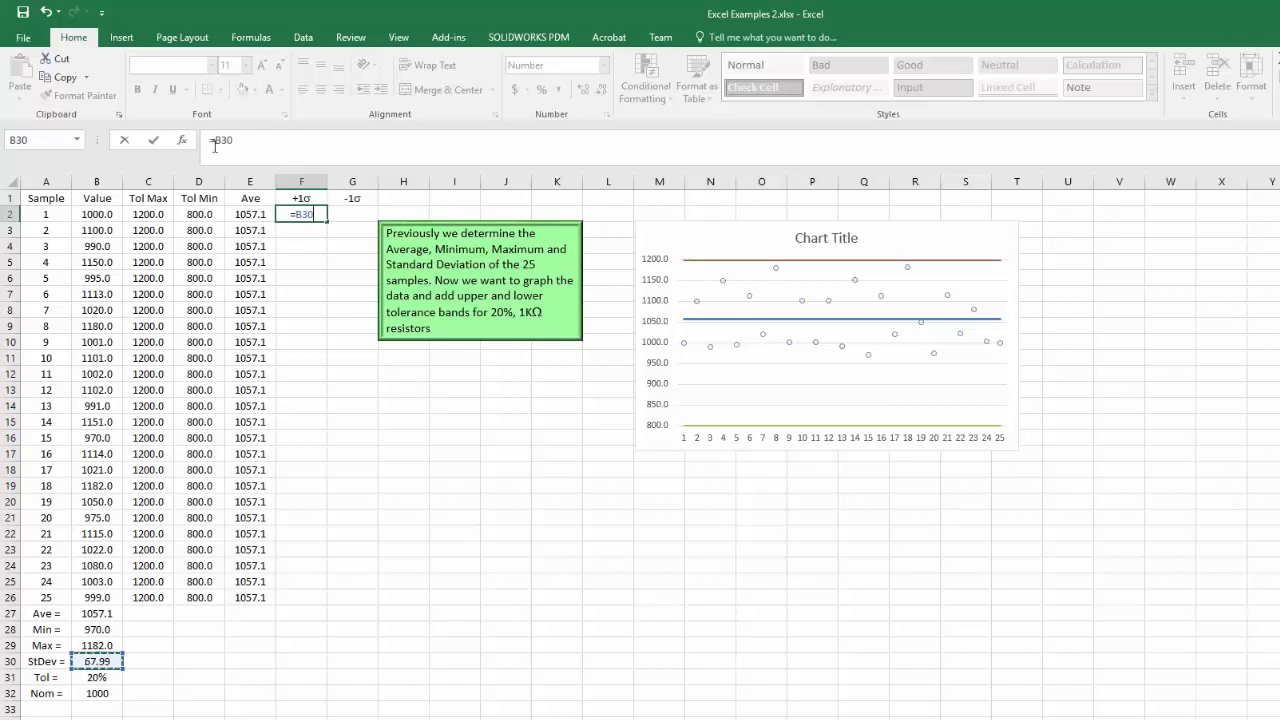
{"action": "left_click", "coordinate": [216, 140]}
{"action": "type", "text": "$B"}
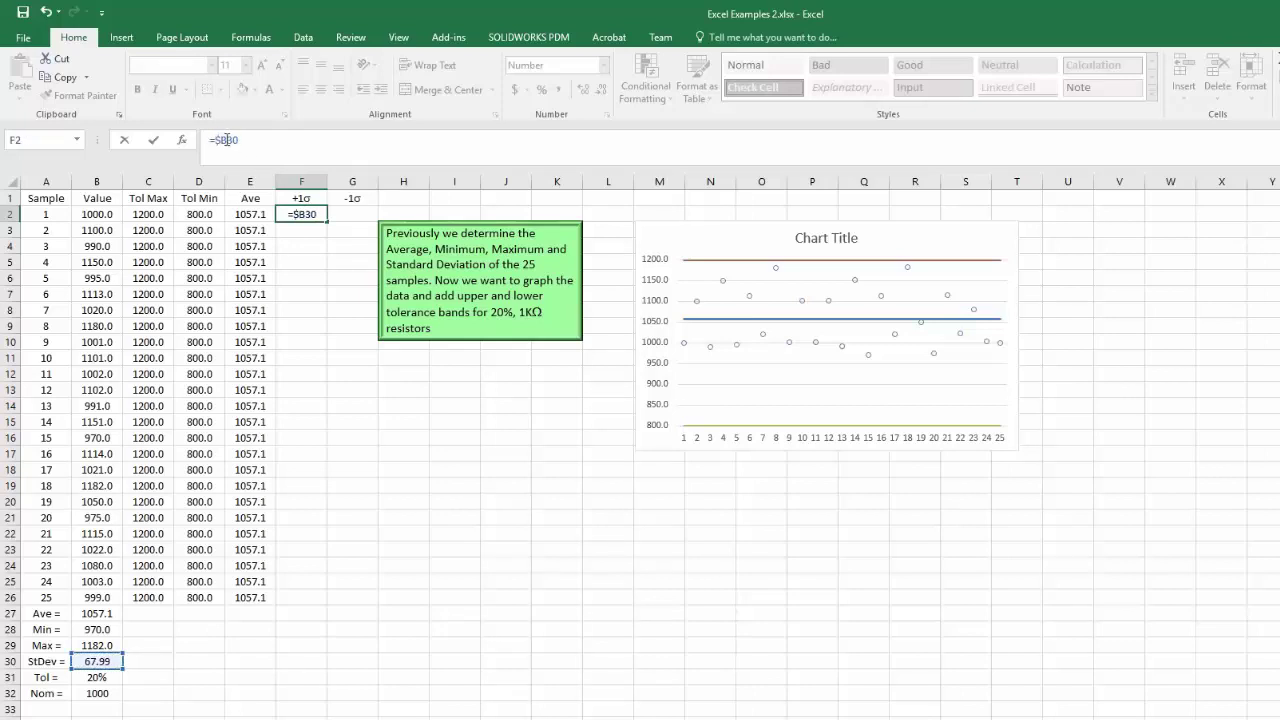
{"action": "type", "text": "$30+"}
{"action": "left_click", "coordinate": [250, 214]}
{"action": "key", "text": "Return"}
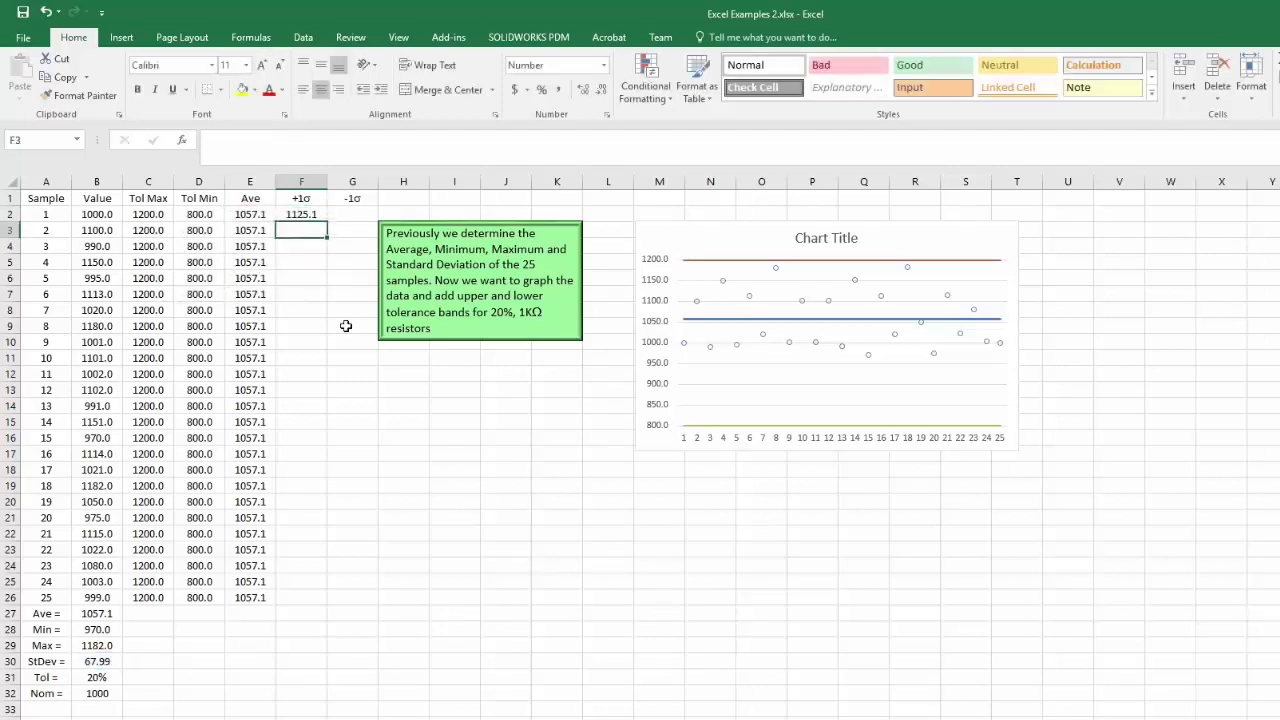
Fill the +1σ formula from F2 down through F26
{"action": "left_click", "coordinate": [316, 216]}
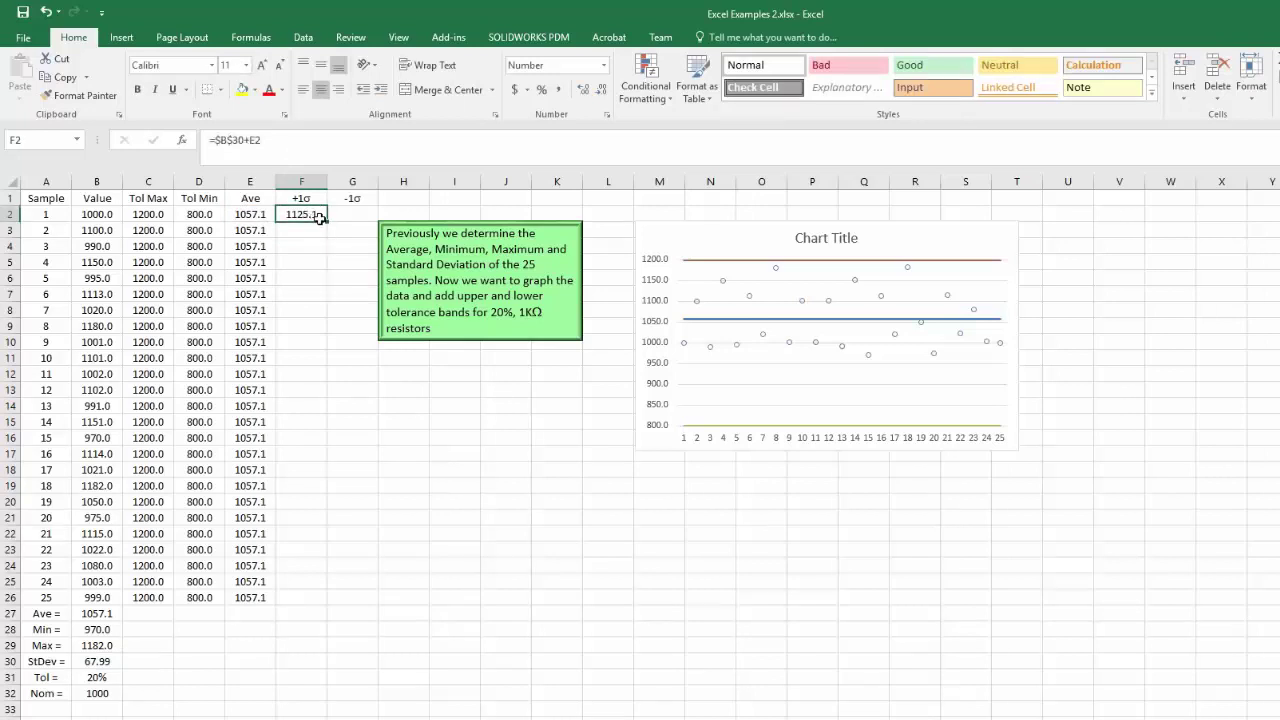
{"action": "left_click_drag", "start_coordinate": [326, 225], "coordinate": [298, 609]}
{"action": "left_click", "coordinate": [509, 651]}
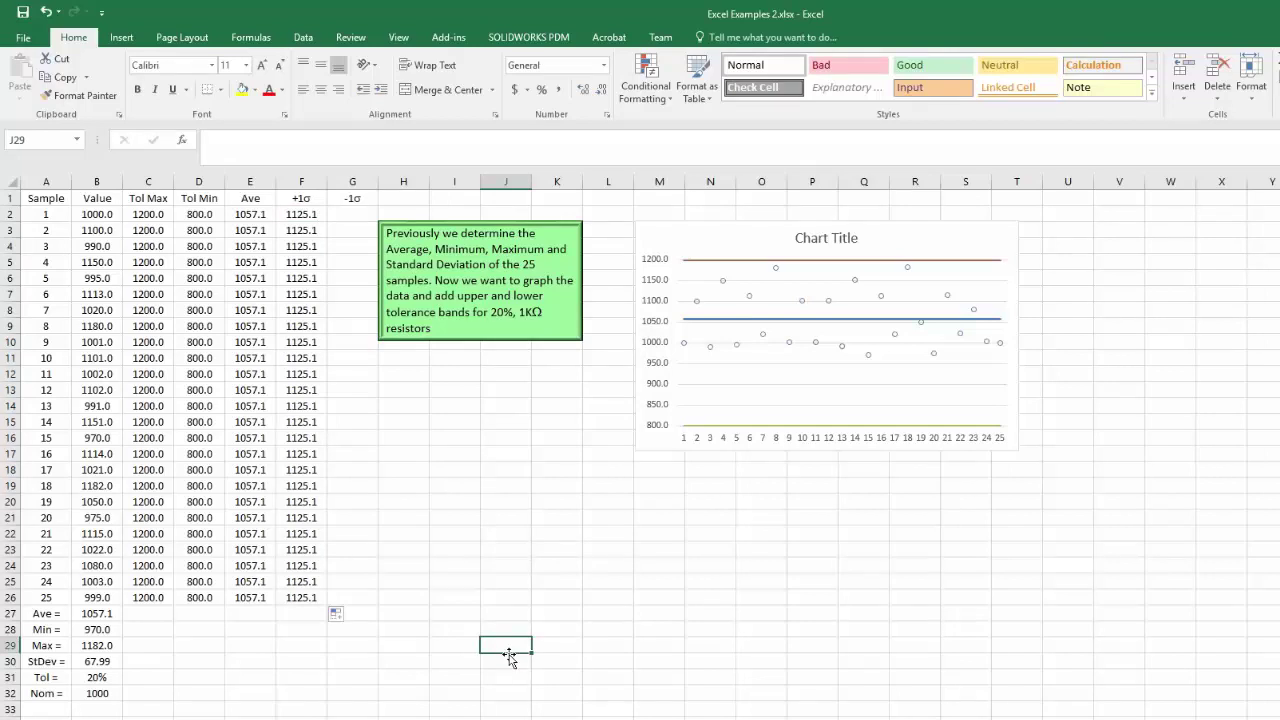
Enter the formula =E2-$B$30 in cell G2
{"action": "left_click", "coordinate": [345, 213]}
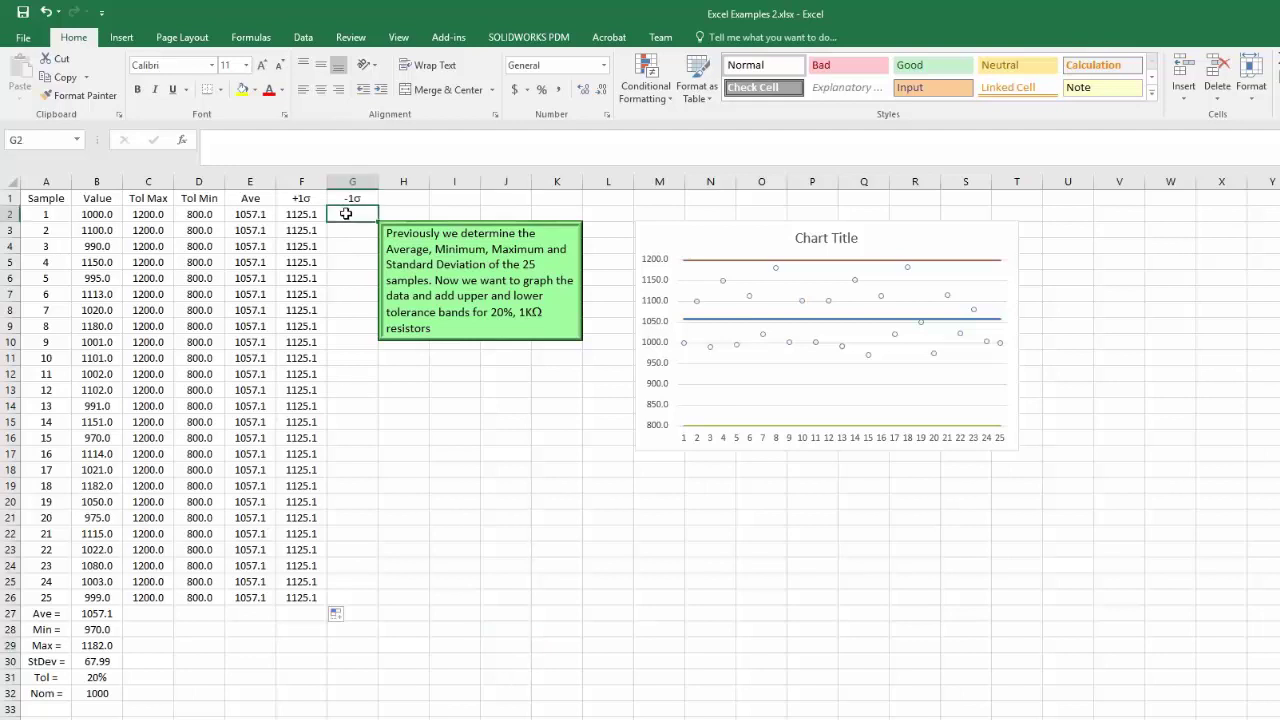
{"action": "type", "text": "="}
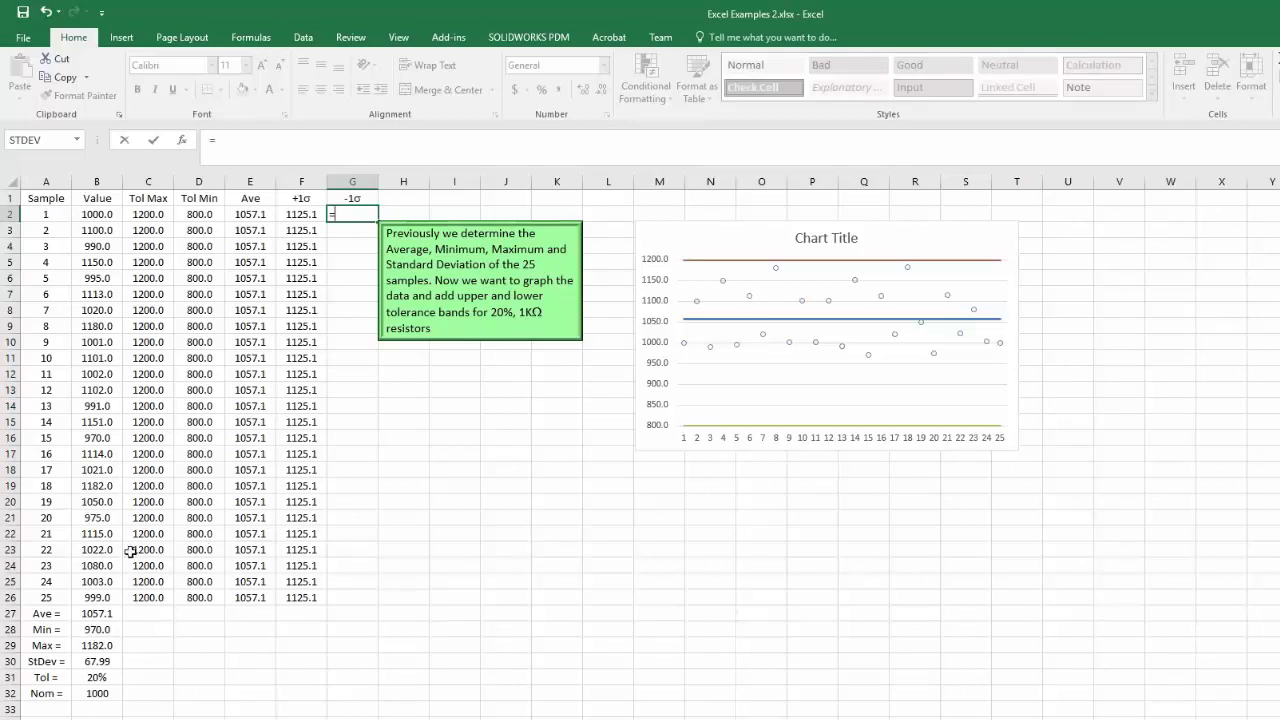
{"action": "left_click", "coordinate": [256, 215]}
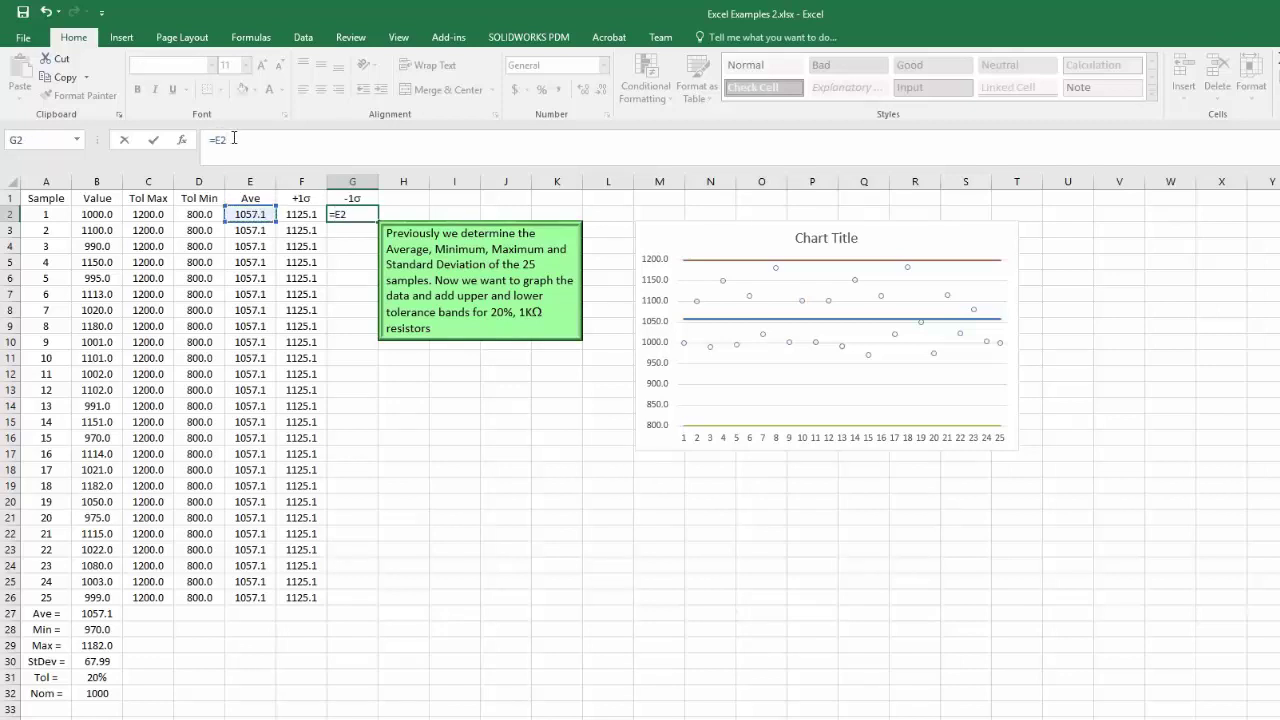
{"action": "left_click", "coordinate": [100, 659]}
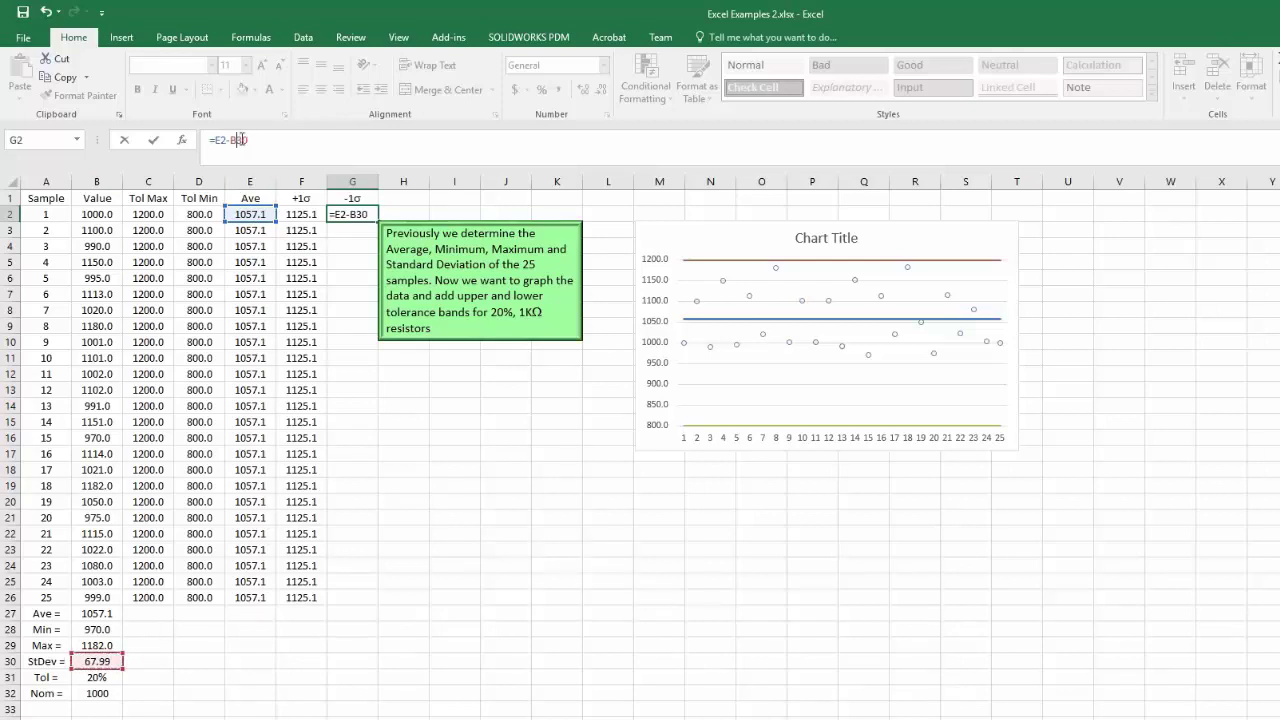
{"action": "left_click", "coordinate": [242, 139]}
{"action": "type", "text": "$B$"}
{"action": "key", "text": "Return"}
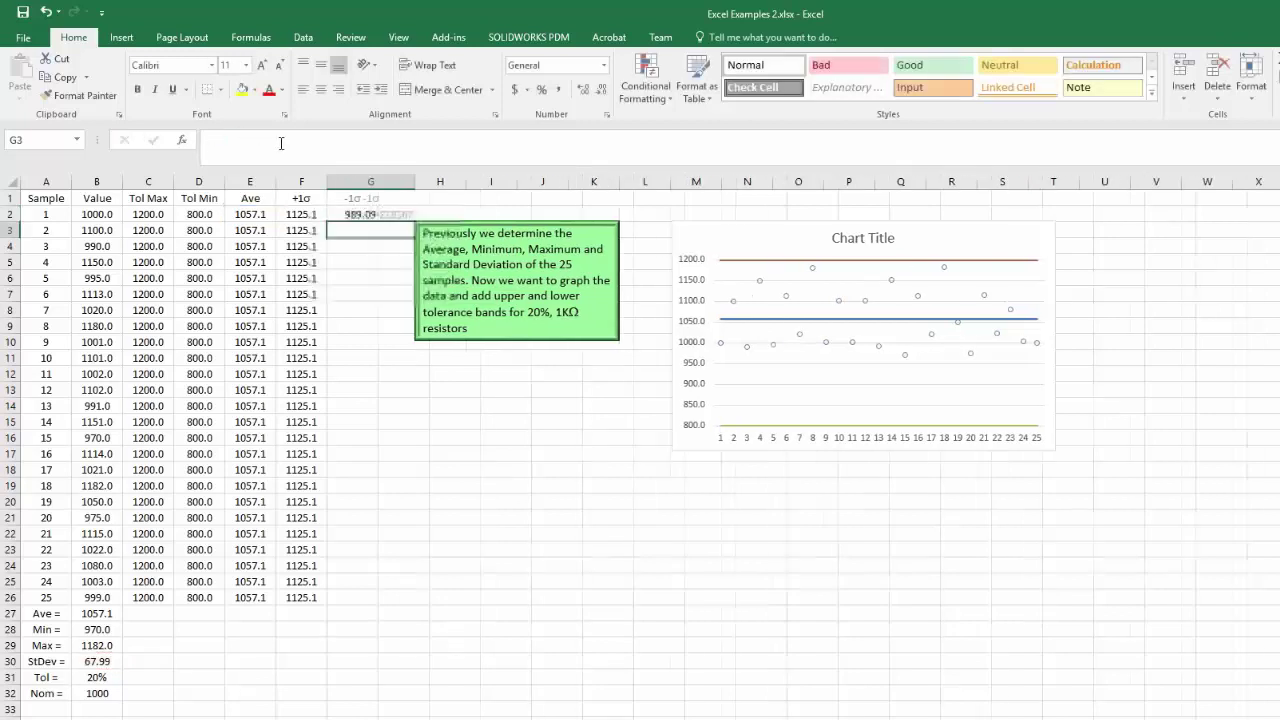
Format cell G2 as a number with 1 decimal place
{"action": "left_click", "coordinate": [372, 214]}
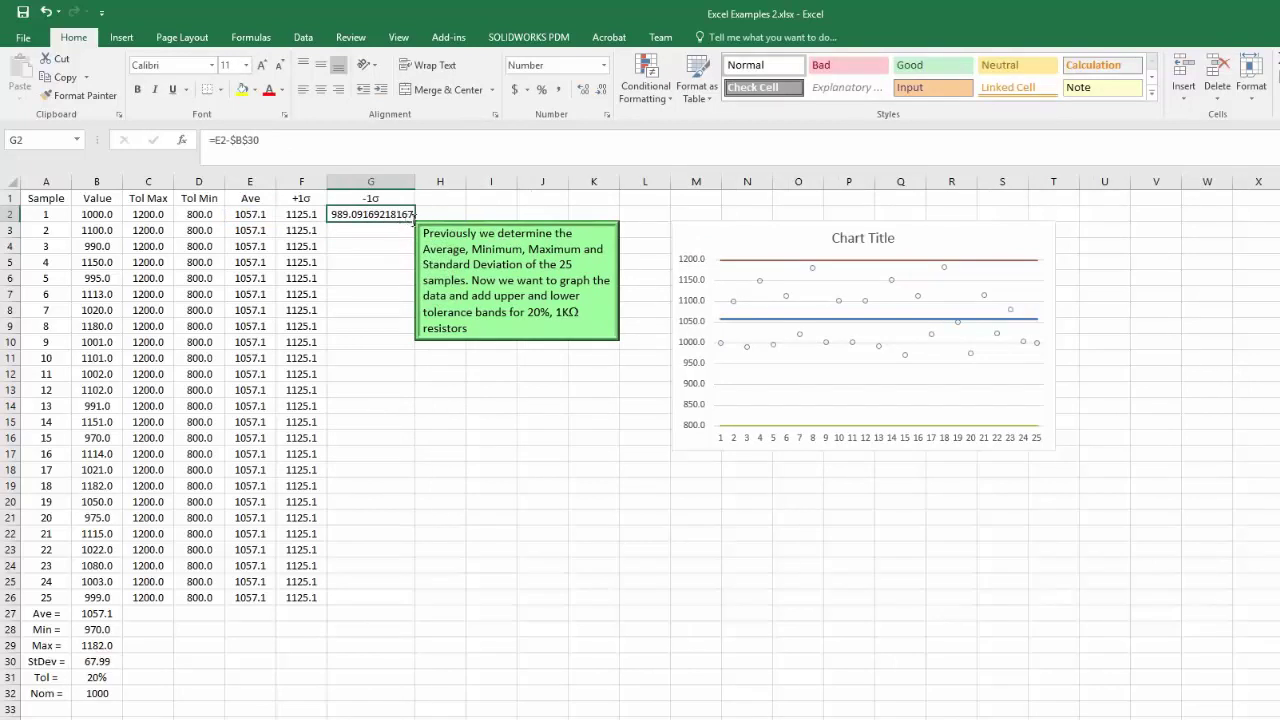
{"action": "right_click", "coordinate": [378, 214]}
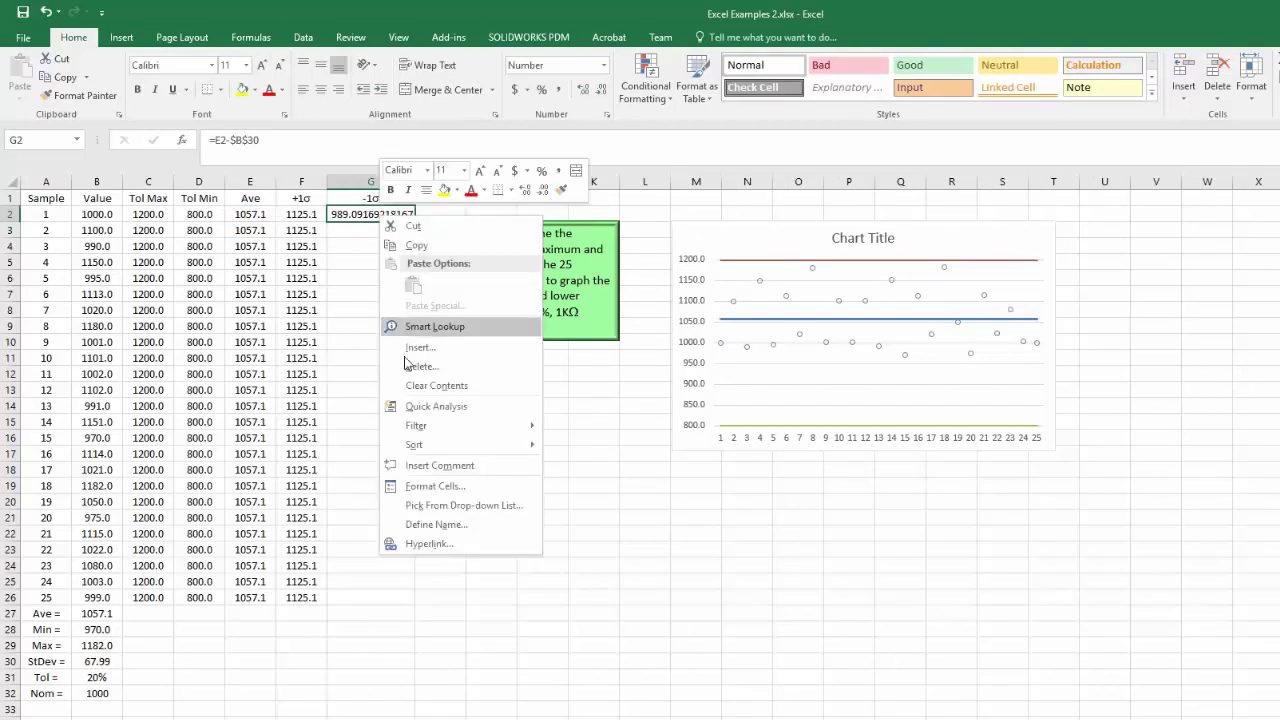
{"action": "left_click", "coordinate": [420, 487]}
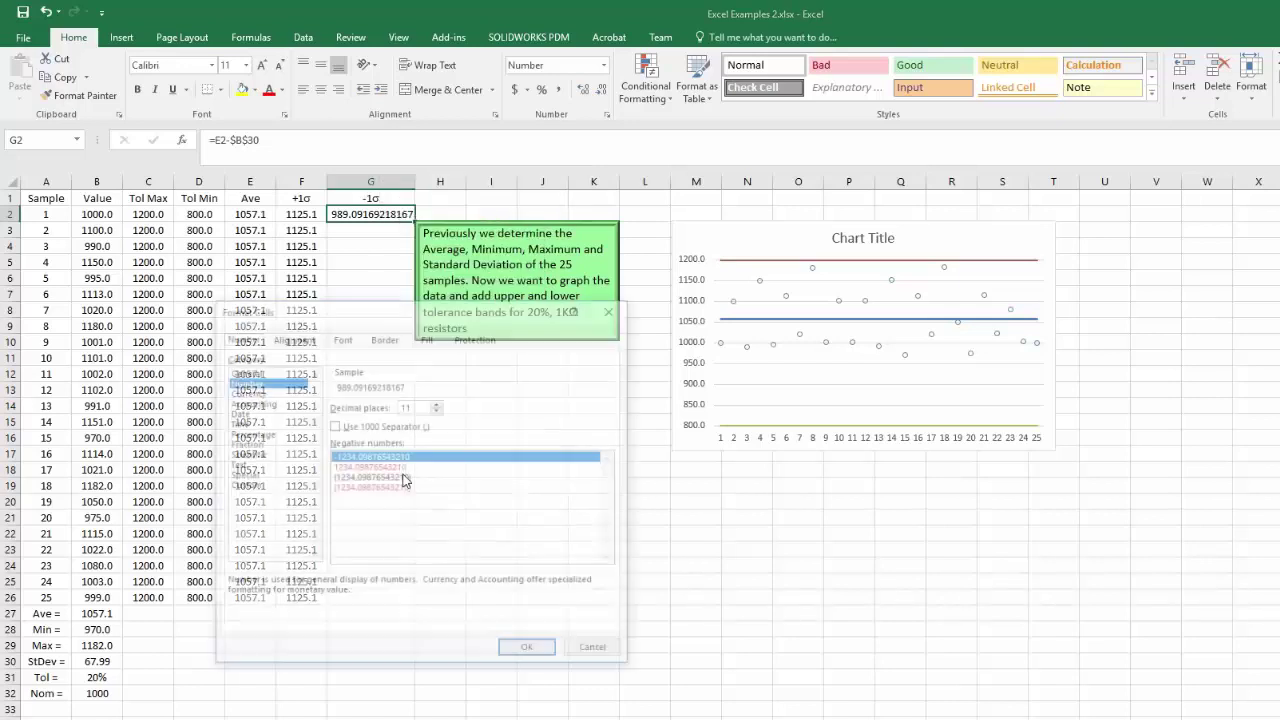
{"action": "left_click", "coordinate": [437, 411]}
{"action": "left_click", "coordinate": [437, 411]}
{"action": "left_click", "coordinate": [437, 410]}
{"action": "left_click", "coordinate": [437, 410]}
{"action": "left_click", "coordinate": [437, 410]}
{"action": "left_click", "coordinate": [437, 410]}
{"action": "left_click", "coordinate": [437, 410]}
{"action": "left_click", "coordinate": [437, 410]}
{"action": "left_click", "coordinate": [437, 410]}
{"action": "left_click", "coordinate": [437, 410]}
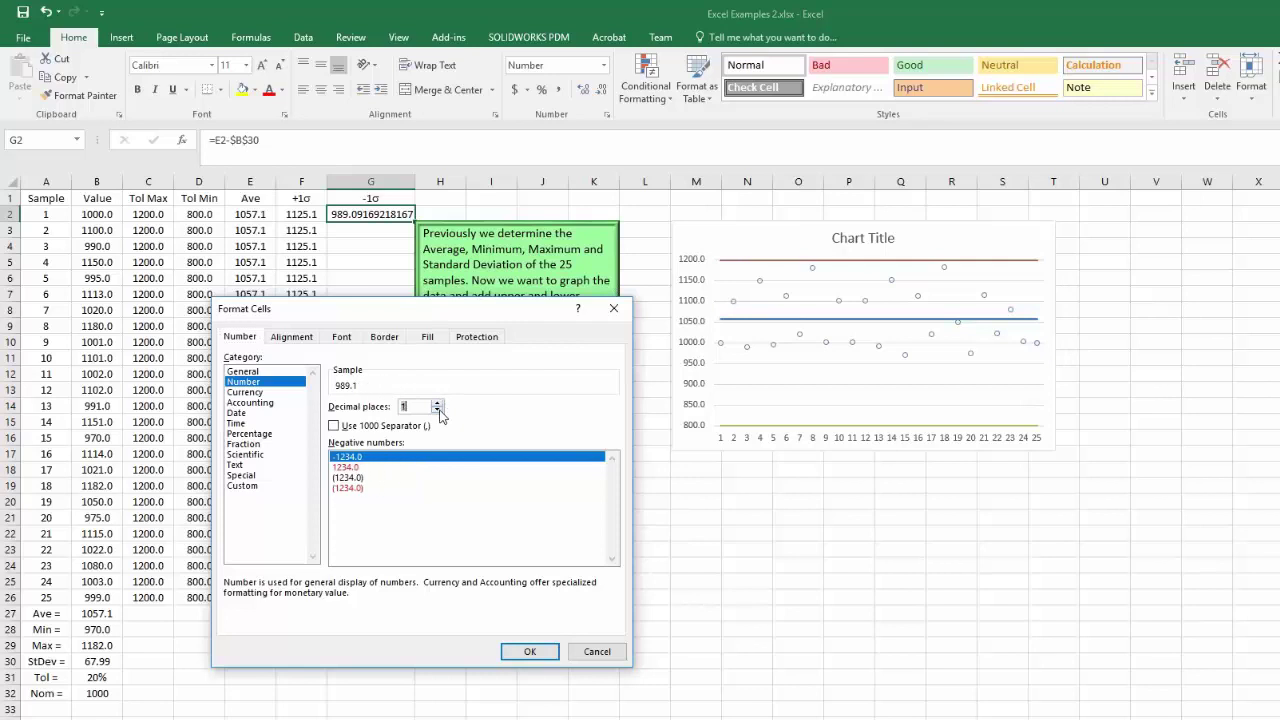
{"action": "left_click", "coordinate": [527, 652]}
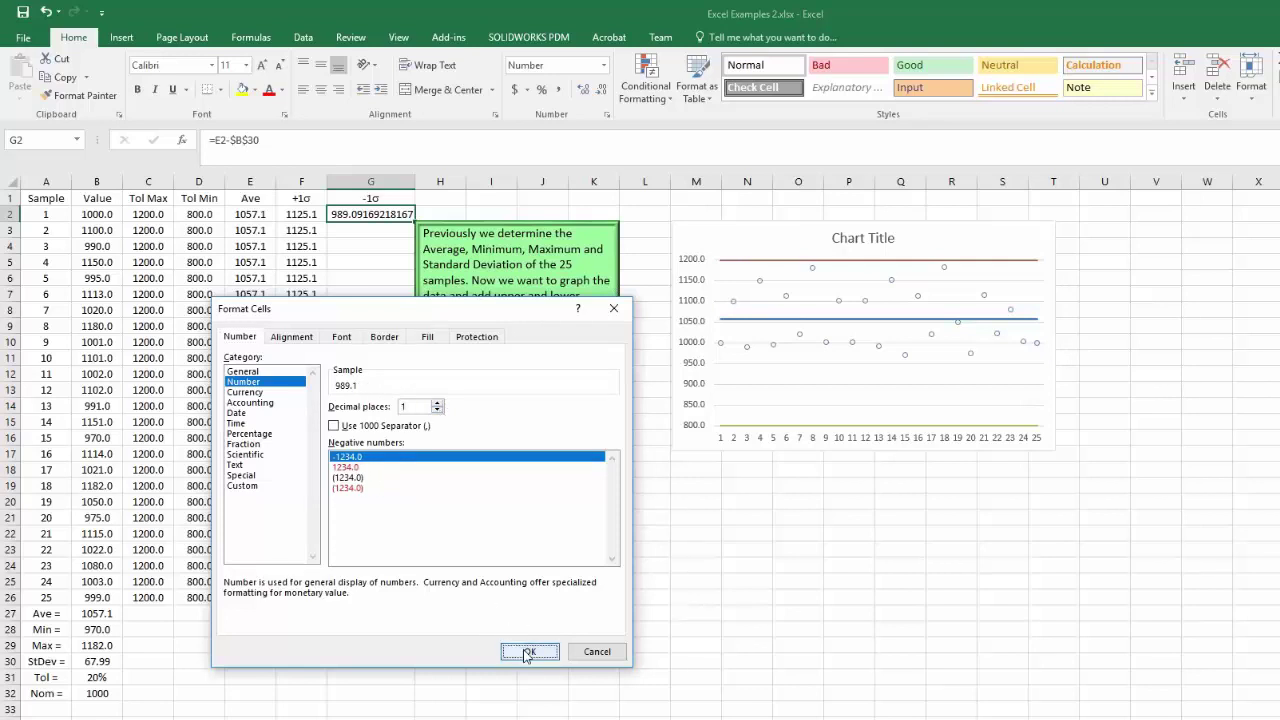
{"action": "left_click", "coordinate": [491, 645]}
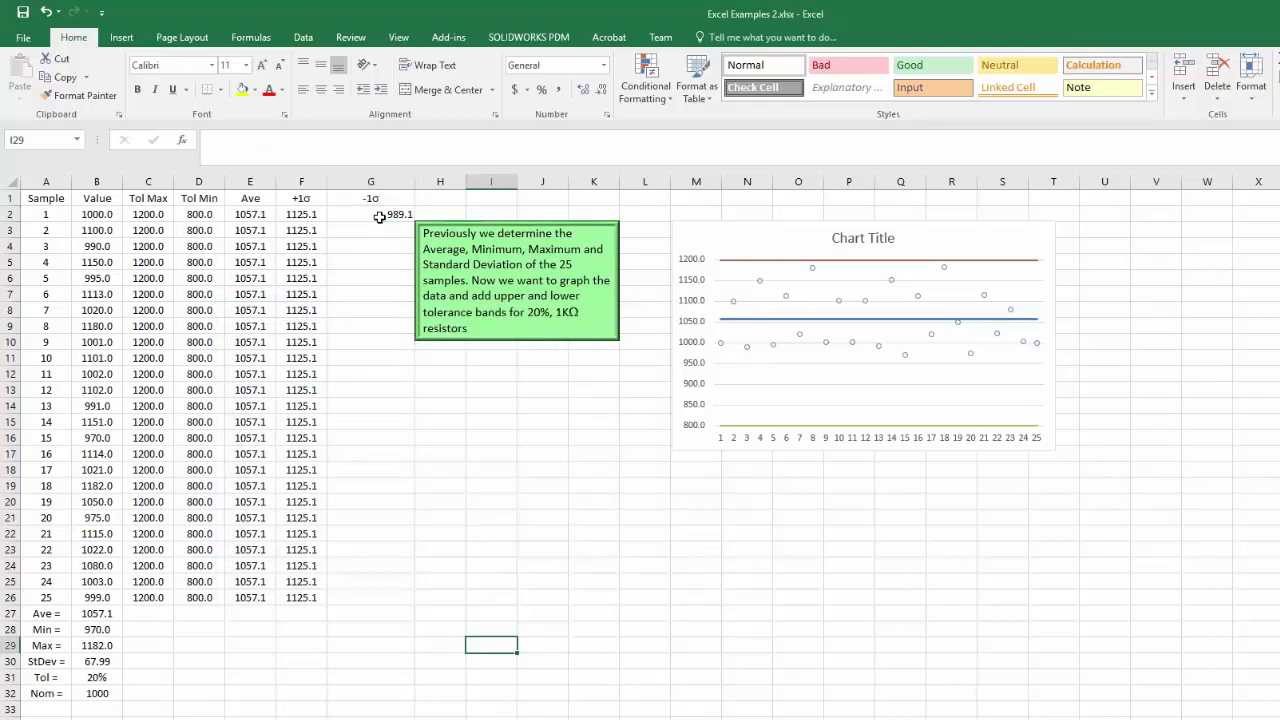
Move the green text box slightly away from column G
{"action": "left_click", "coordinate": [385, 214]}
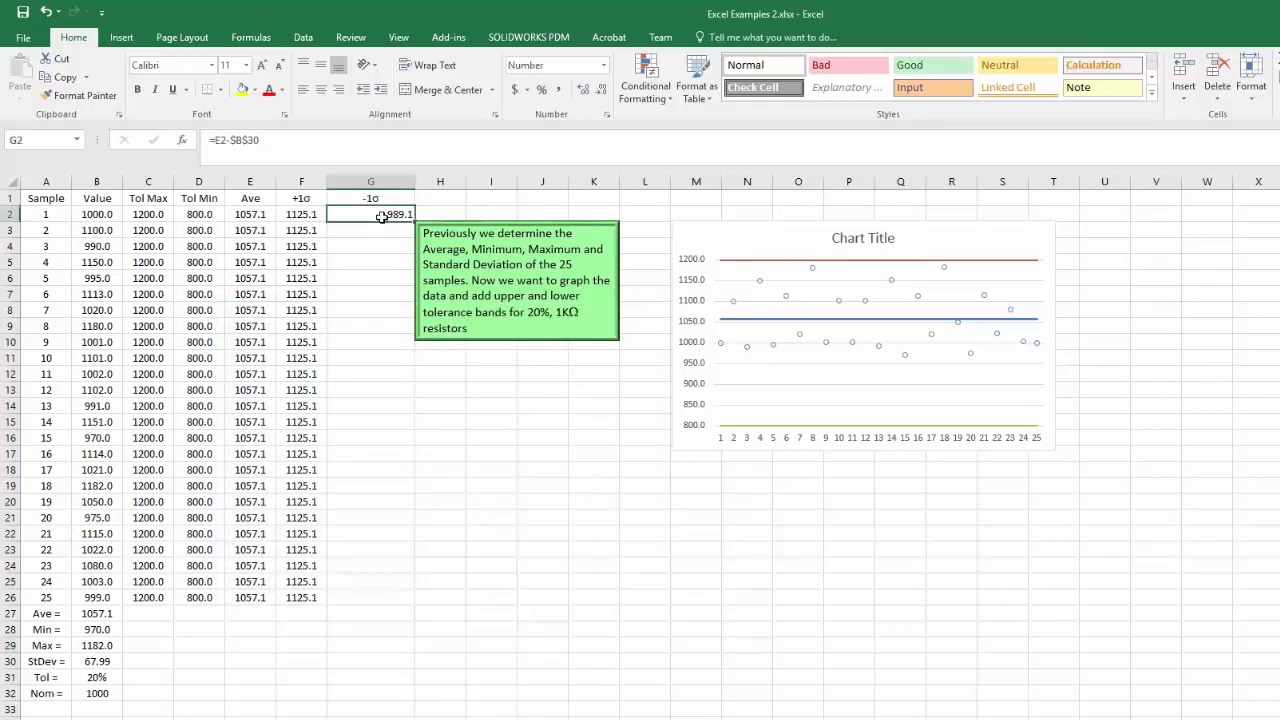
{"action": "left_click", "coordinate": [435, 220]}
{"action": "left_click_drag", "start_coordinate": [438, 222], "coordinate": [452, 217]}
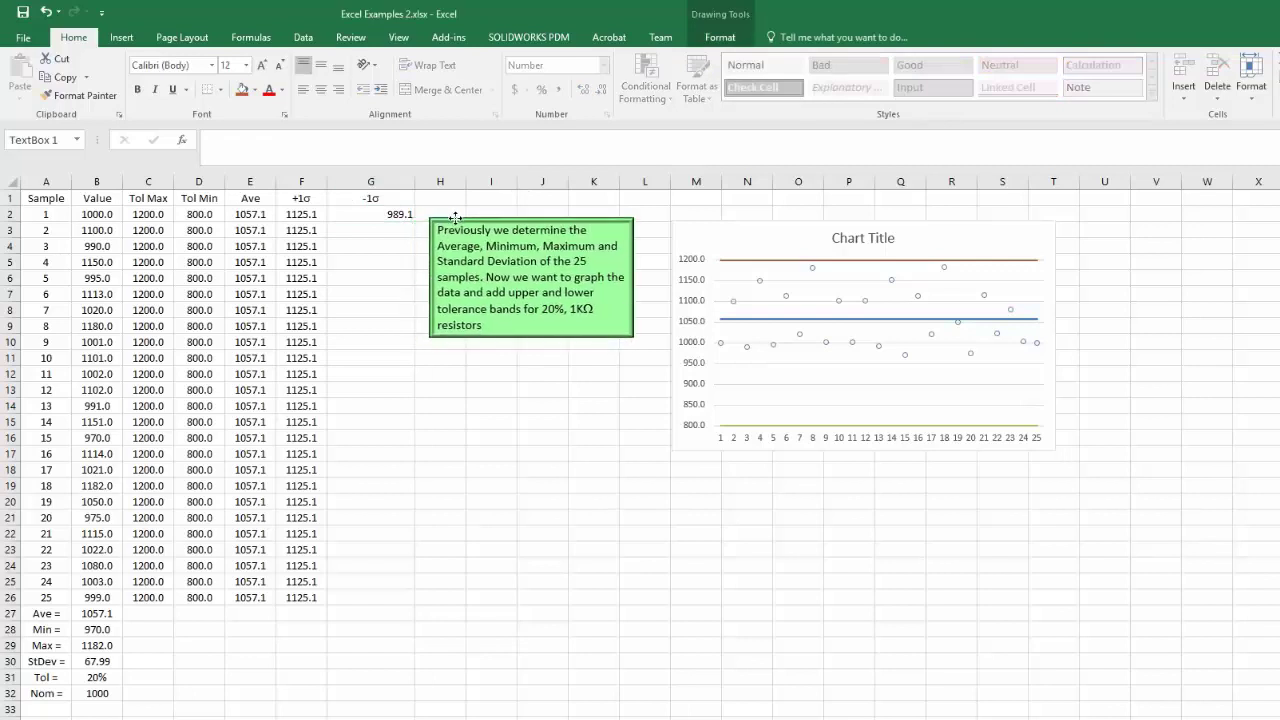
Copy the column width value of the +1σ column F
{"action": "left_click", "coordinate": [388, 212]}
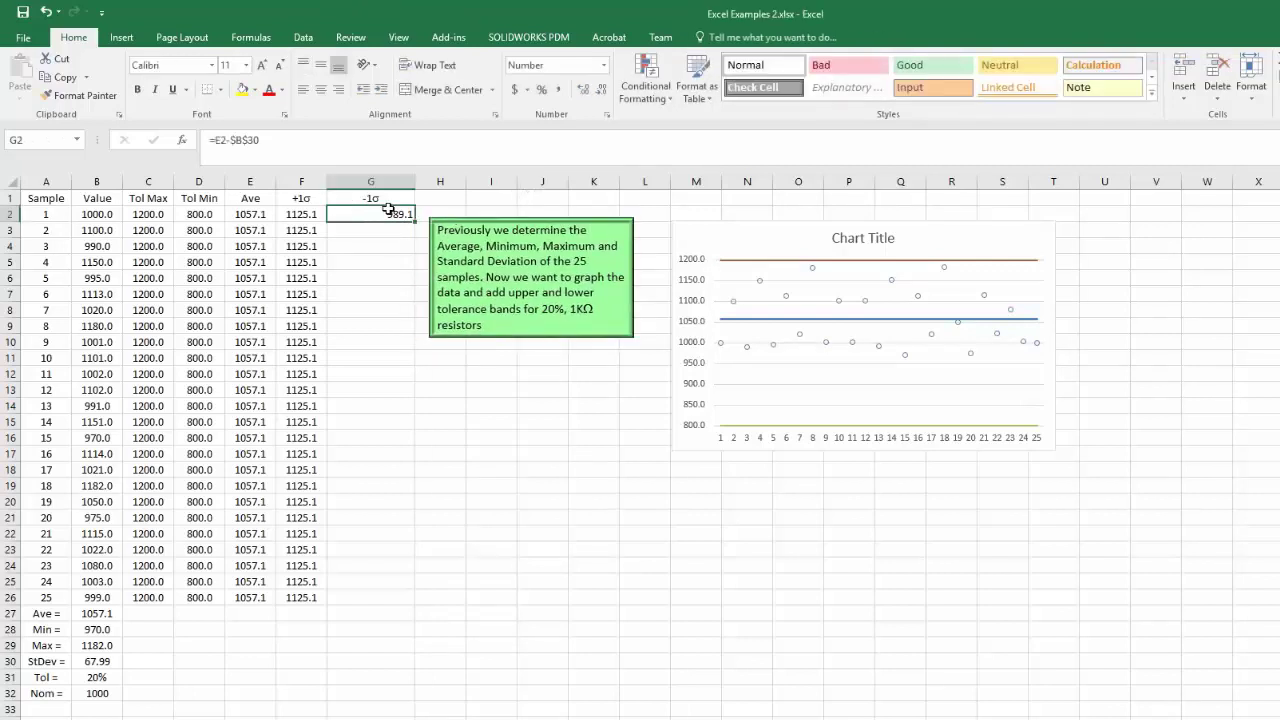
{"action": "left_click", "coordinate": [299, 180]}
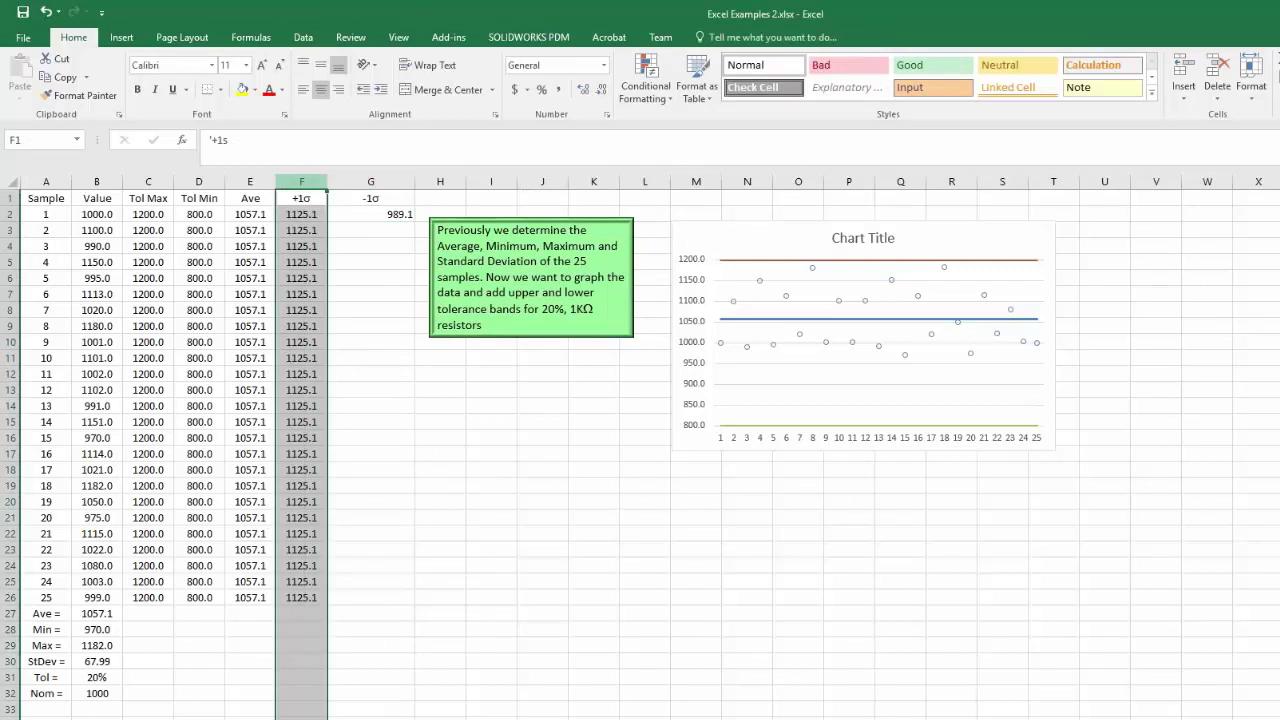
{"action": "right_click", "coordinate": [302, 181]}
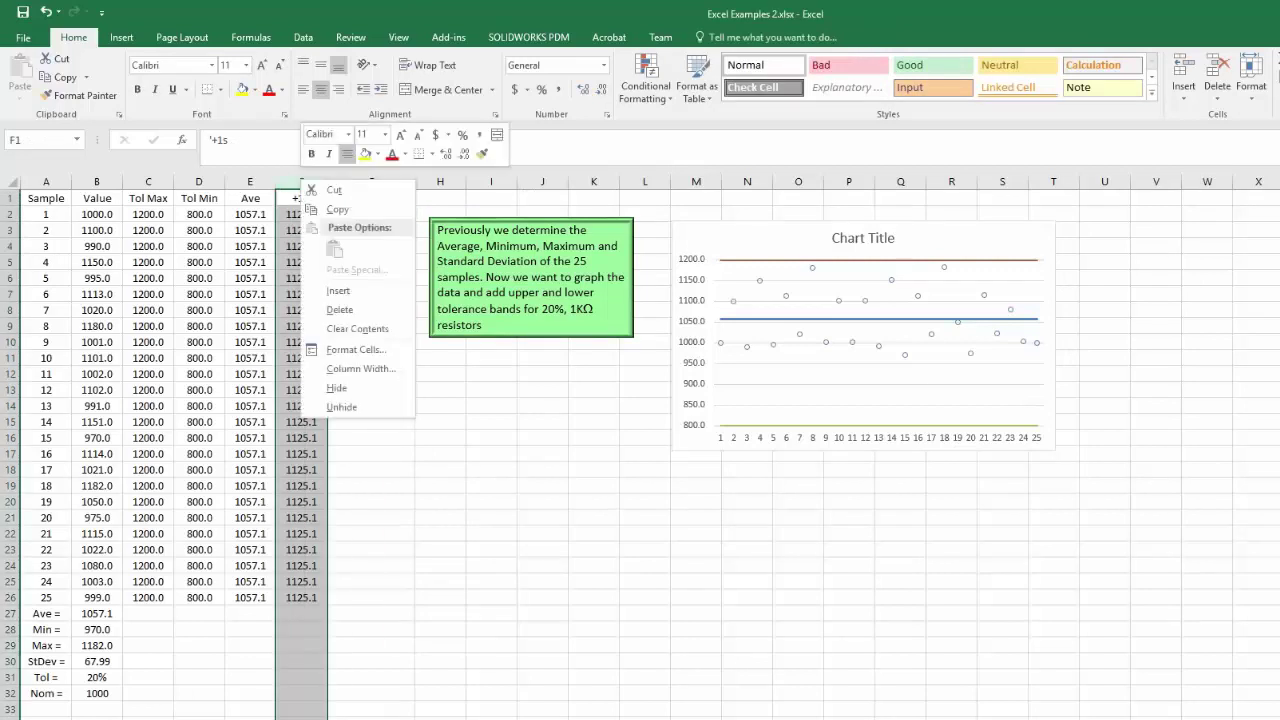
{"action": "left_click", "coordinate": [360, 368]}
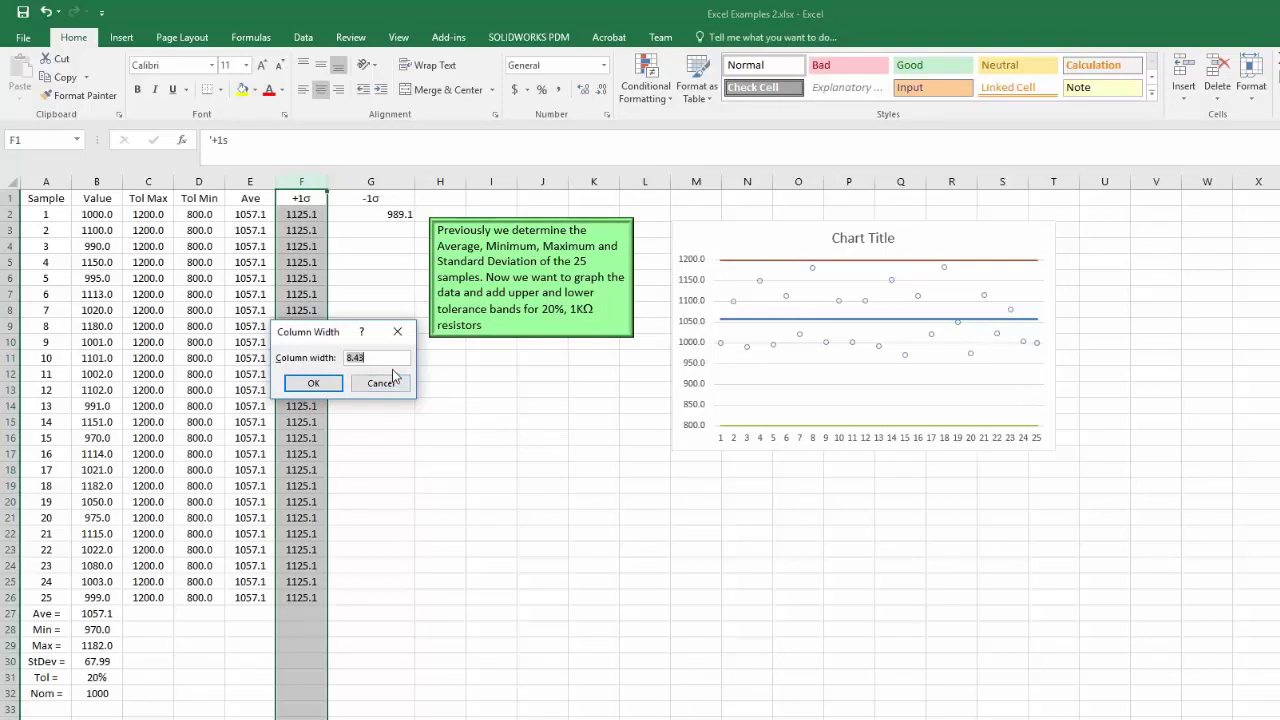
{"action": "left_click", "coordinate": [364, 358]}
{"action": "key", "text": "shift+Home"}
{"action": "left_click", "coordinate": [313, 383]}
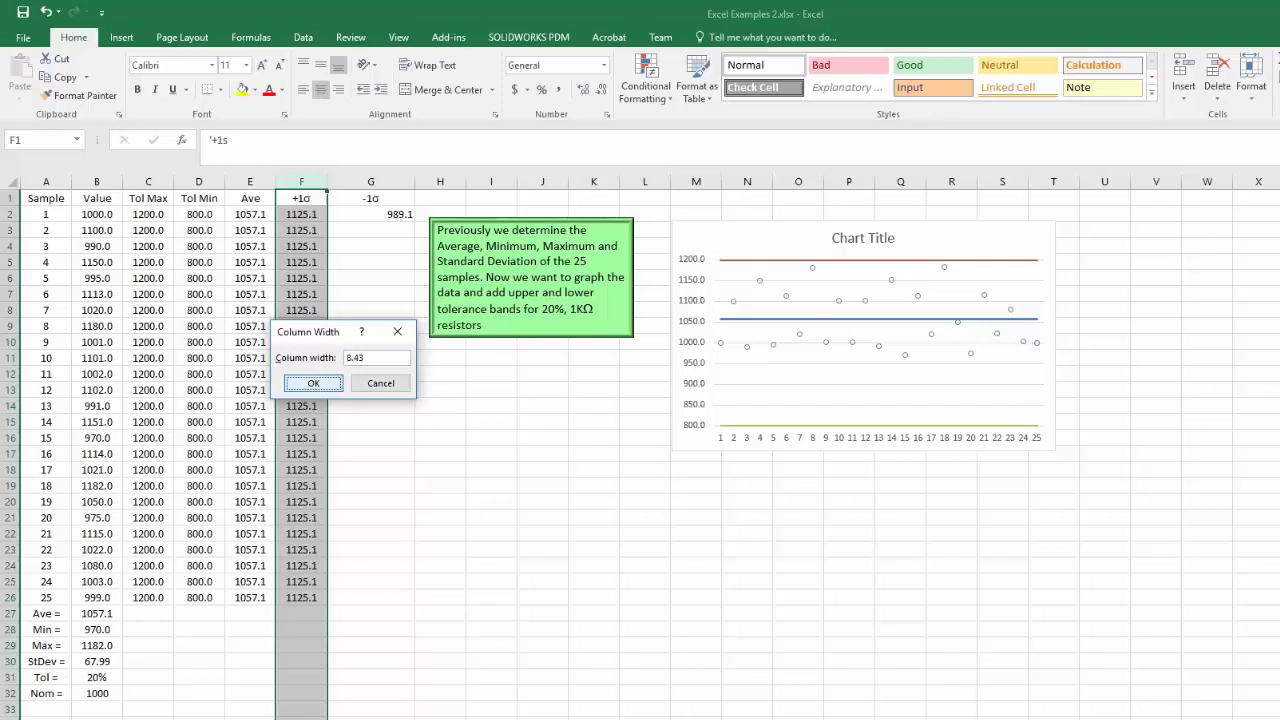
{"action": "left_click_drag", "start_coordinate": [471, 463], "coordinate": [475, 455]}
Set the width of the -1σ column G to 8.43
{"action": "left_click", "coordinate": [371, 181]}
{"action": "right_click", "coordinate": [376, 183]}
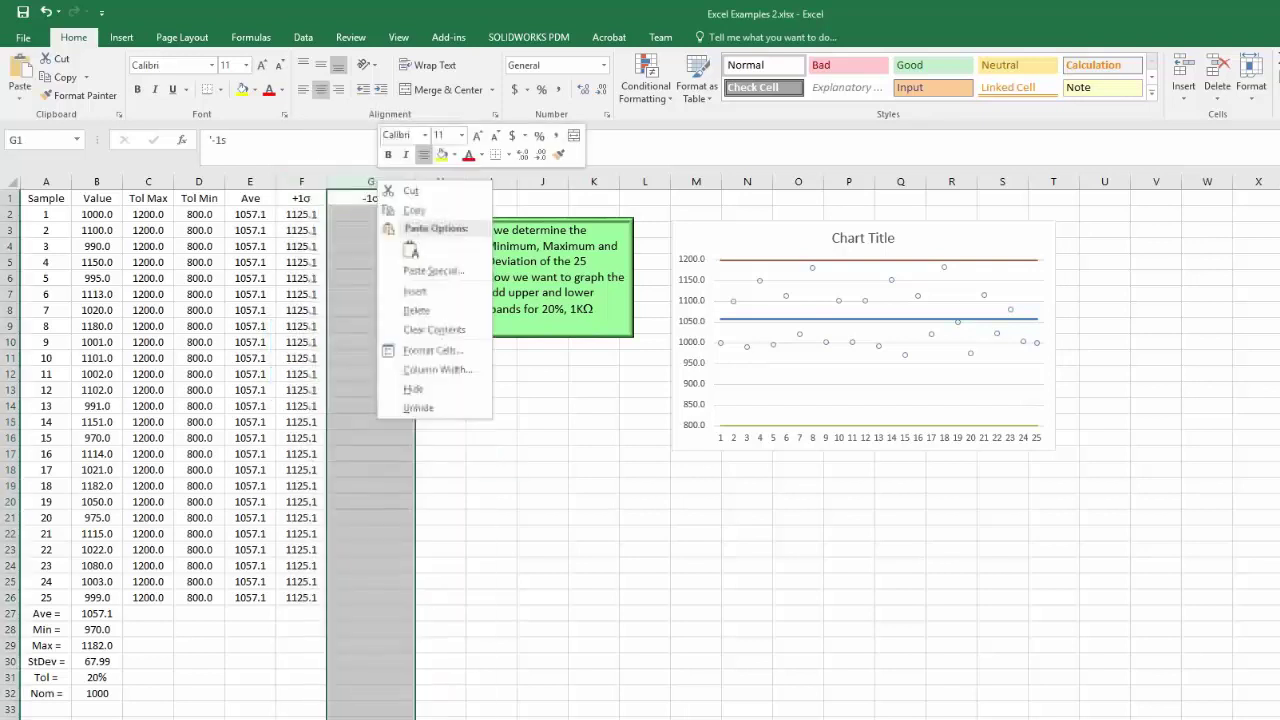
{"action": "left_click", "coordinate": [430, 369]}
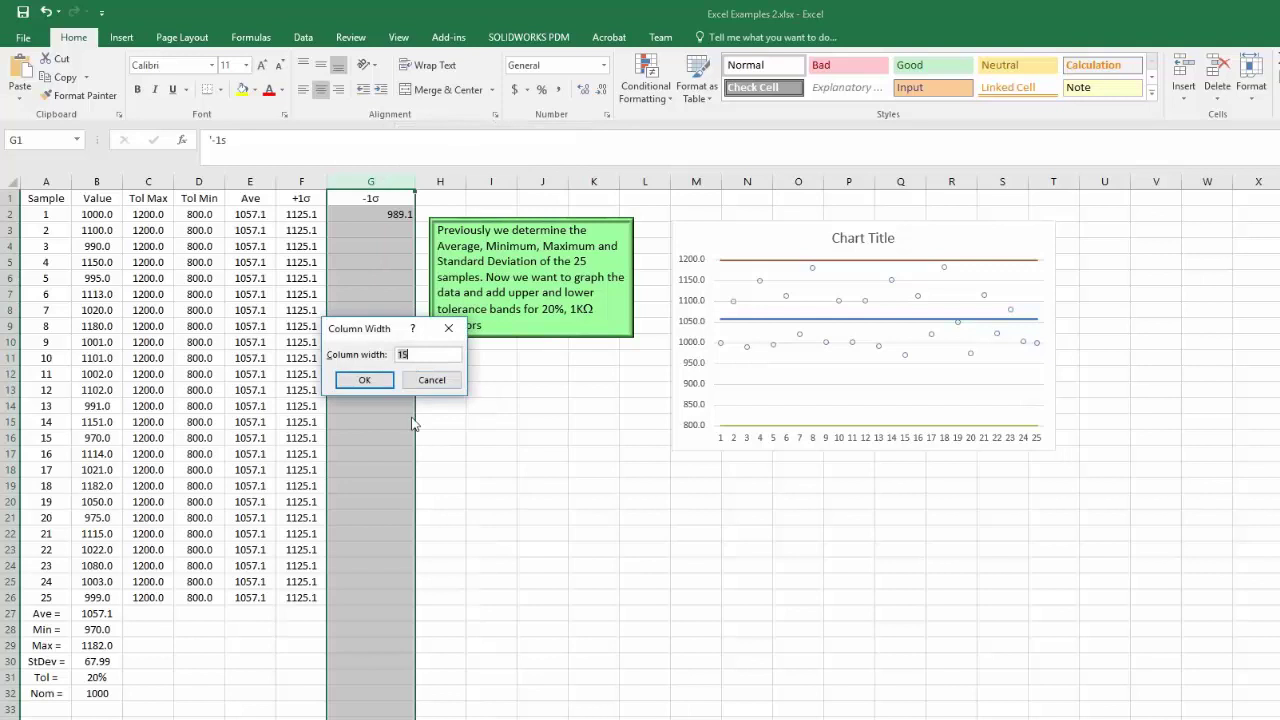
{"action": "type", "text": "8.43"}
{"action": "left_click", "coordinate": [363, 380]}
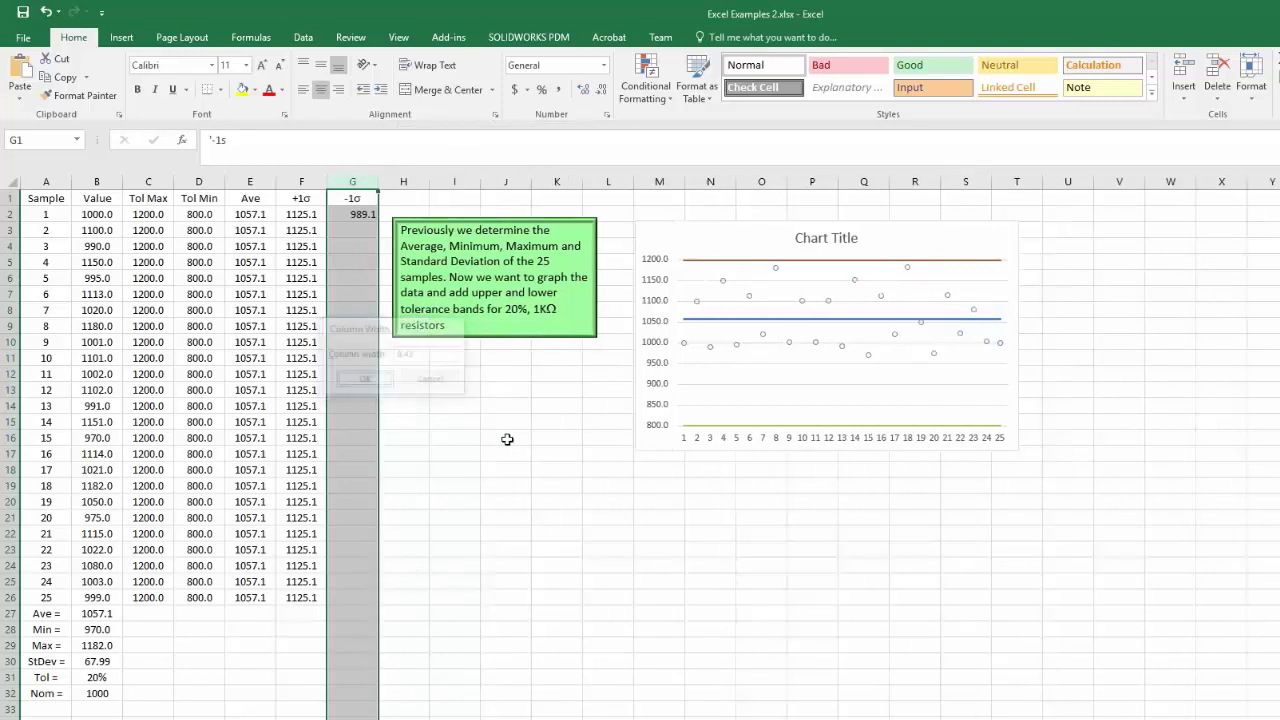
{"action": "left_click", "coordinate": [497, 450]}
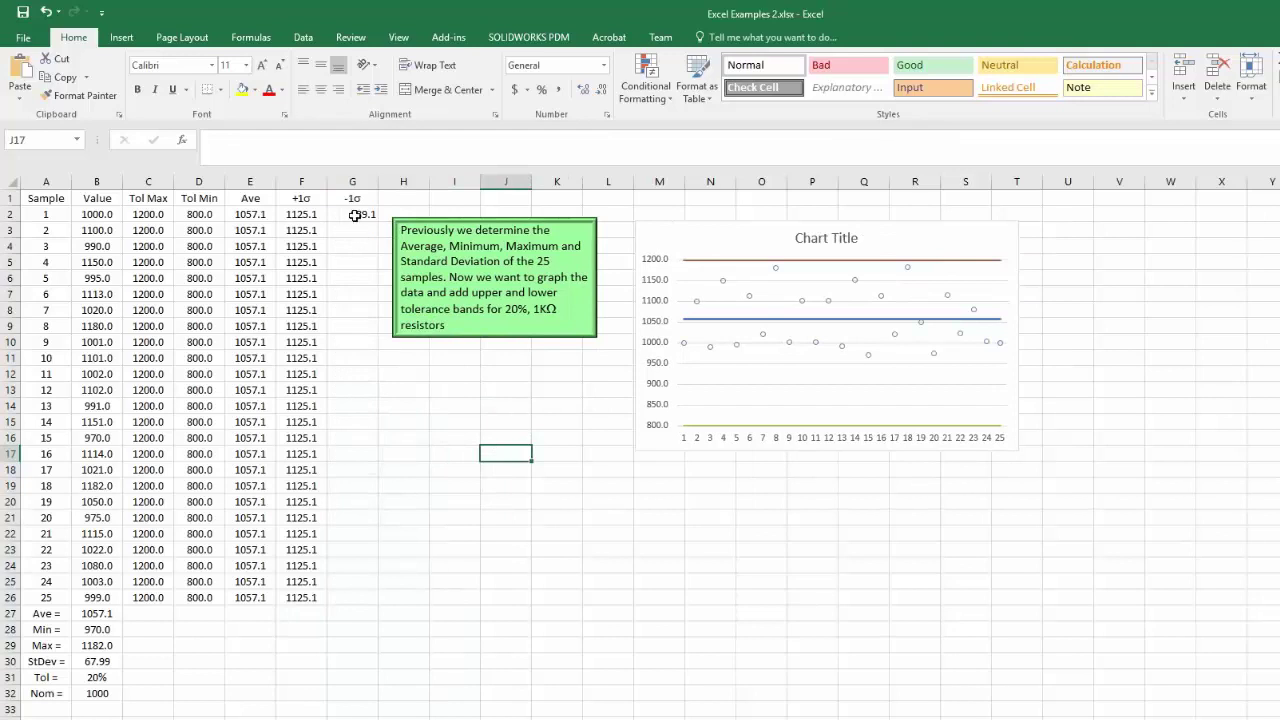
Fill the -1σ formula from G2 down through G26
{"action": "left_click", "coordinate": [355, 215]}
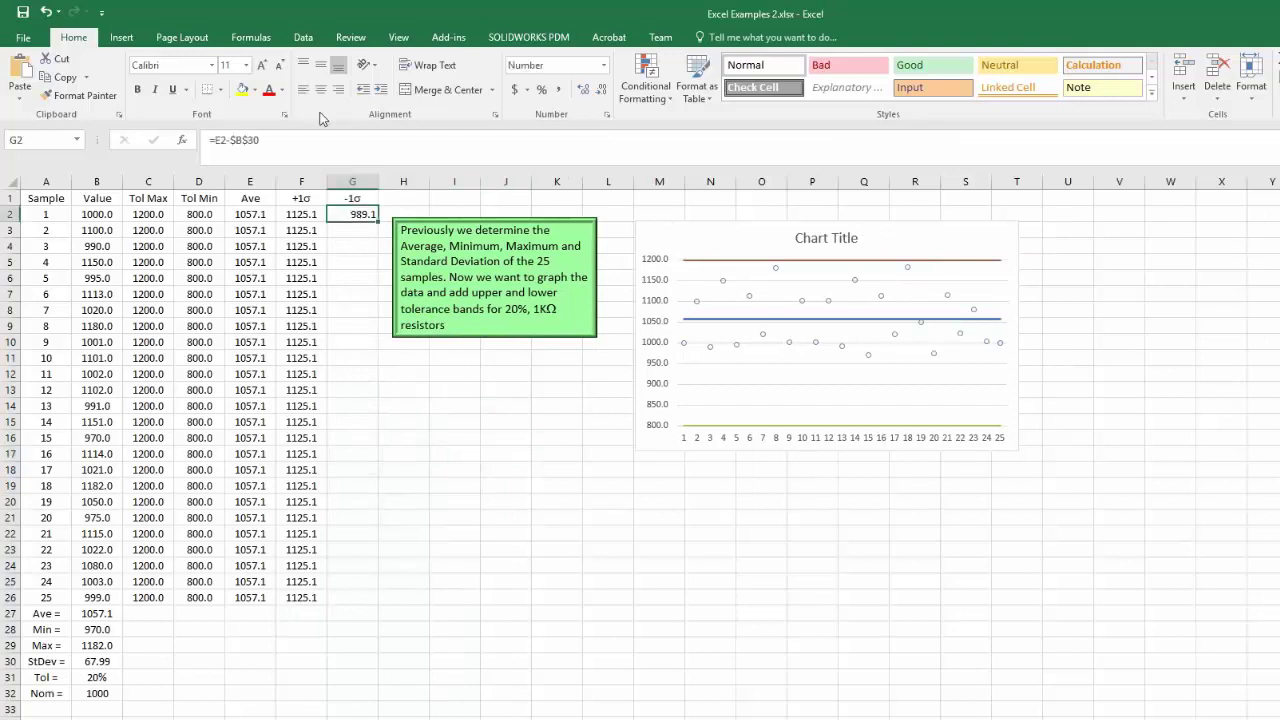
{"action": "left_click", "coordinate": [433, 461]}
{"action": "left_click", "coordinate": [350, 212]}
{"action": "left_click_drag", "start_coordinate": [380, 220], "coordinate": [340, 600]}
{"action": "left_click", "coordinate": [499, 645]}
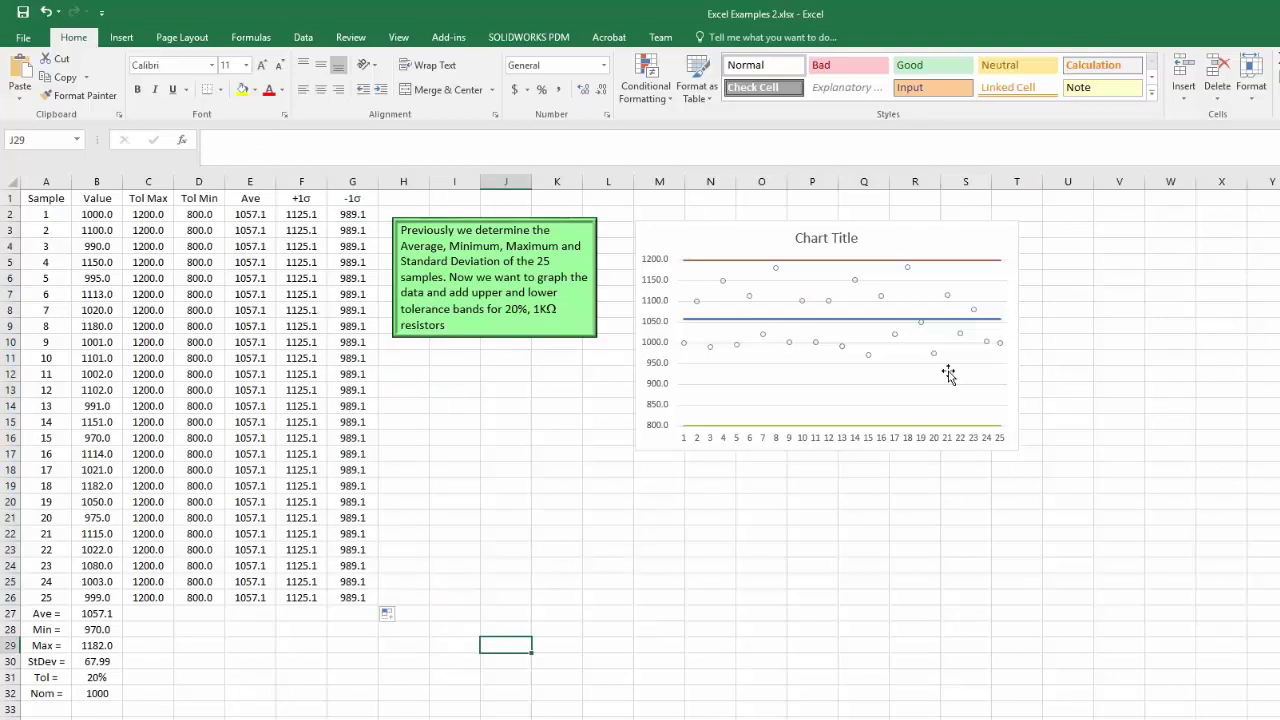
Add a +1σ data series to the chart, with its name from F1 and its values from F2:F26
{"action": "left_click", "coordinate": [954, 245]}
{"action": "right_click", "coordinate": [953, 246]}
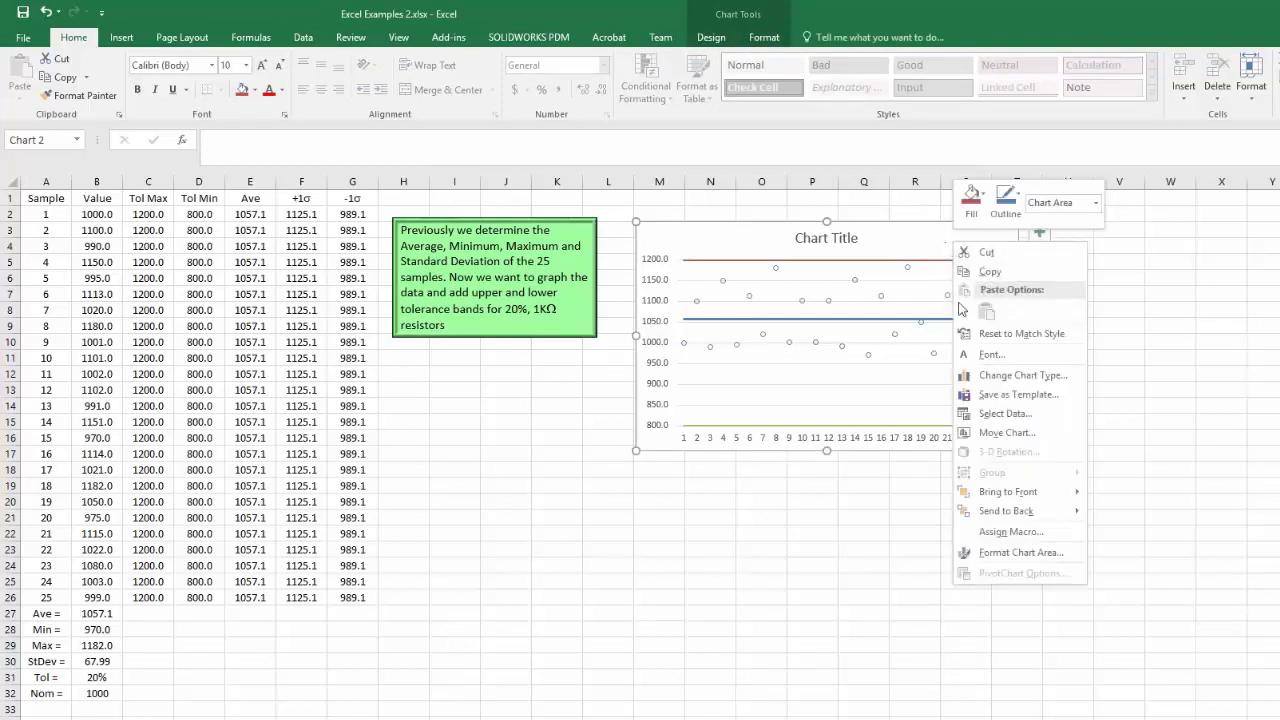
{"action": "left_click", "coordinate": [1005, 413]}
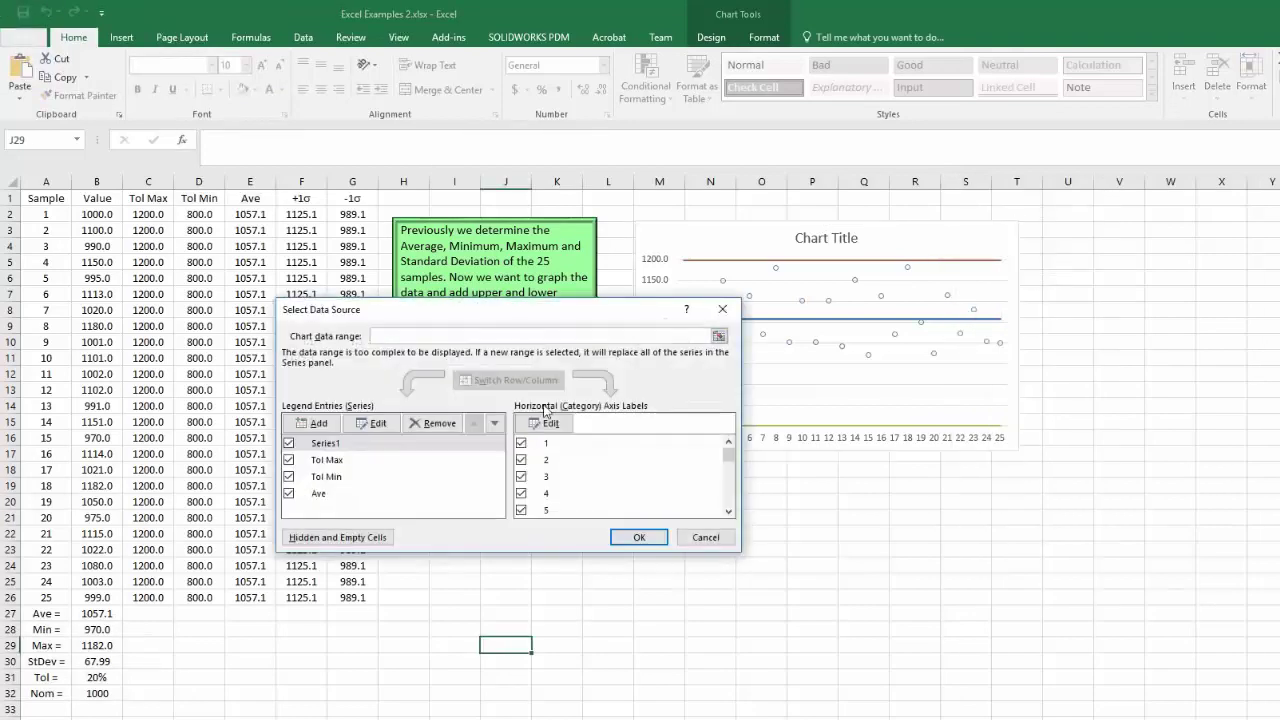
{"action": "left_click", "coordinate": [310, 424]}
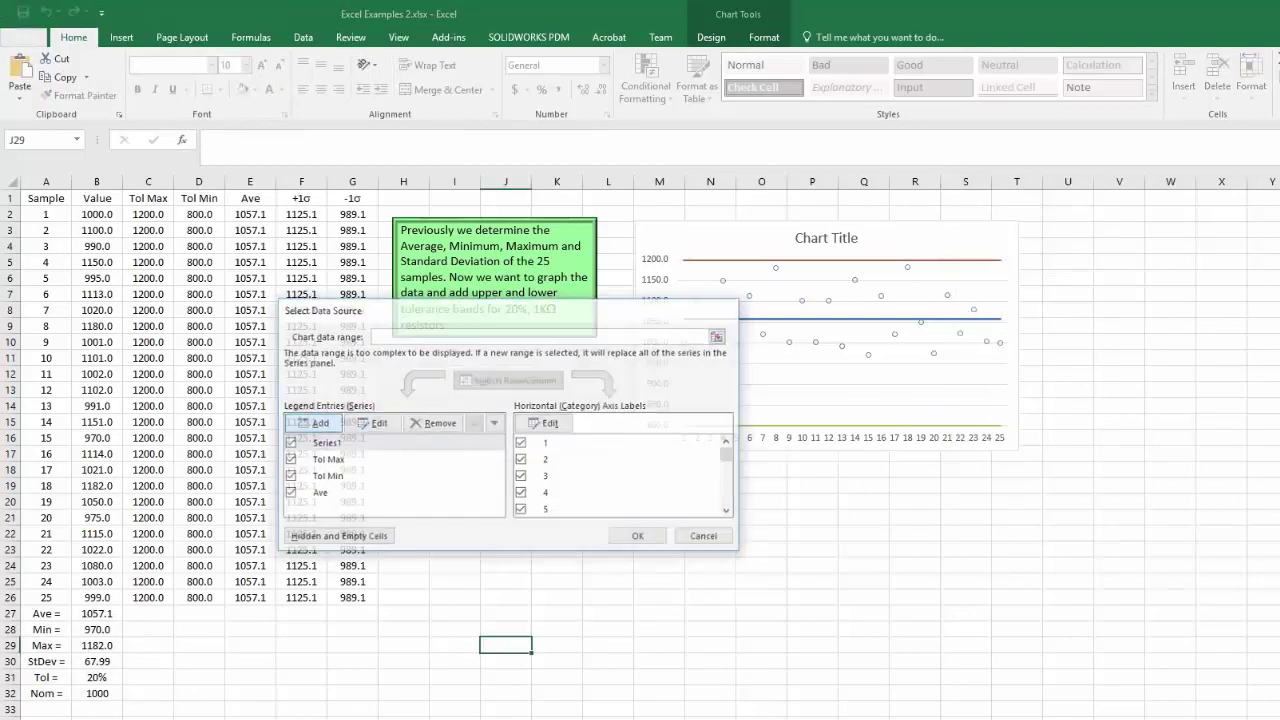
{"action": "left_click", "coordinate": [302, 198]}
{"action": "left_click", "coordinate": [437, 452]}
{"action": "key", "text": "BackSpace"}
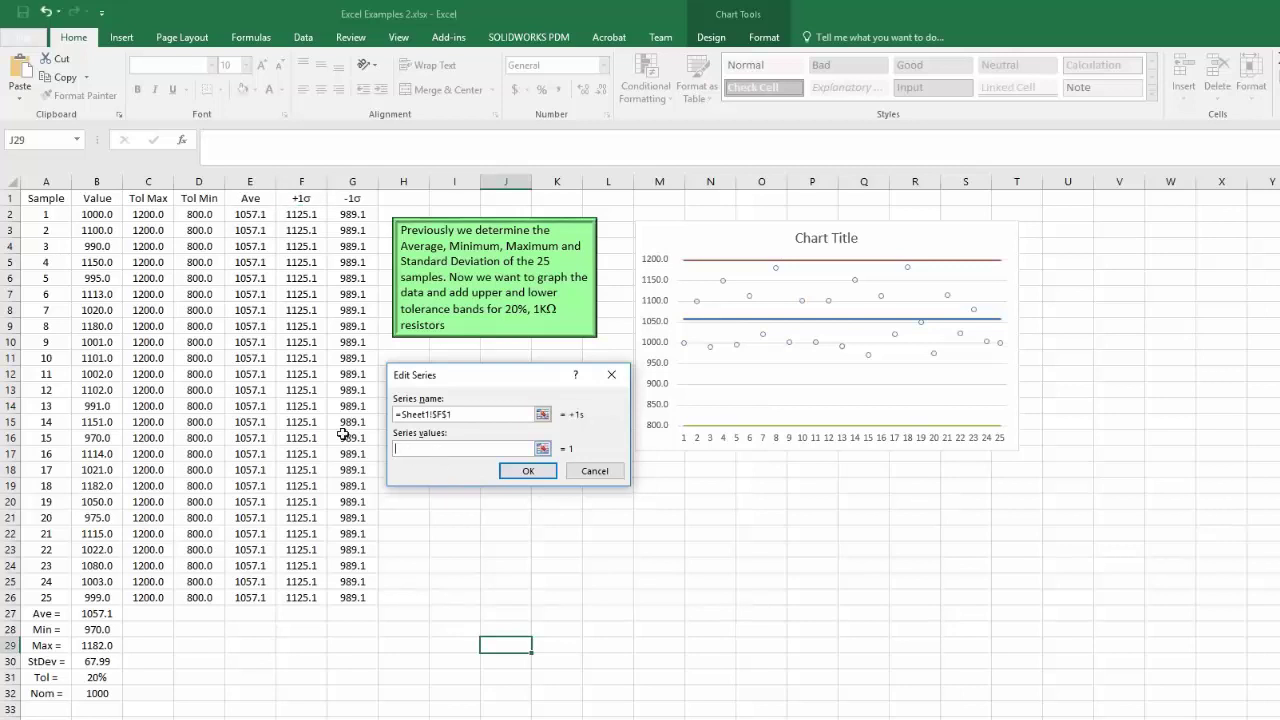
{"action": "left_click_drag", "start_coordinate": [304, 215], "coordinate": [305, 595]}
{"action": "left_click", "coordinate": [528, 471]}
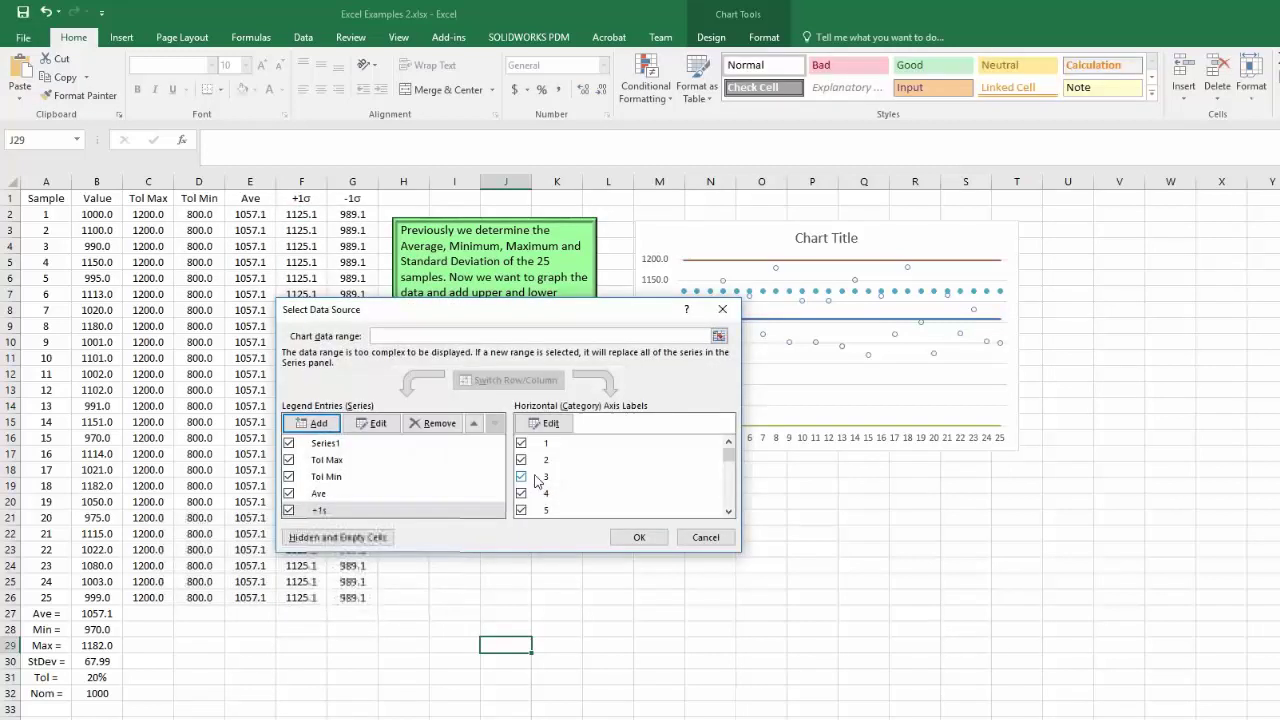
{"action": "left_click", "coordinate": [637, 538]}
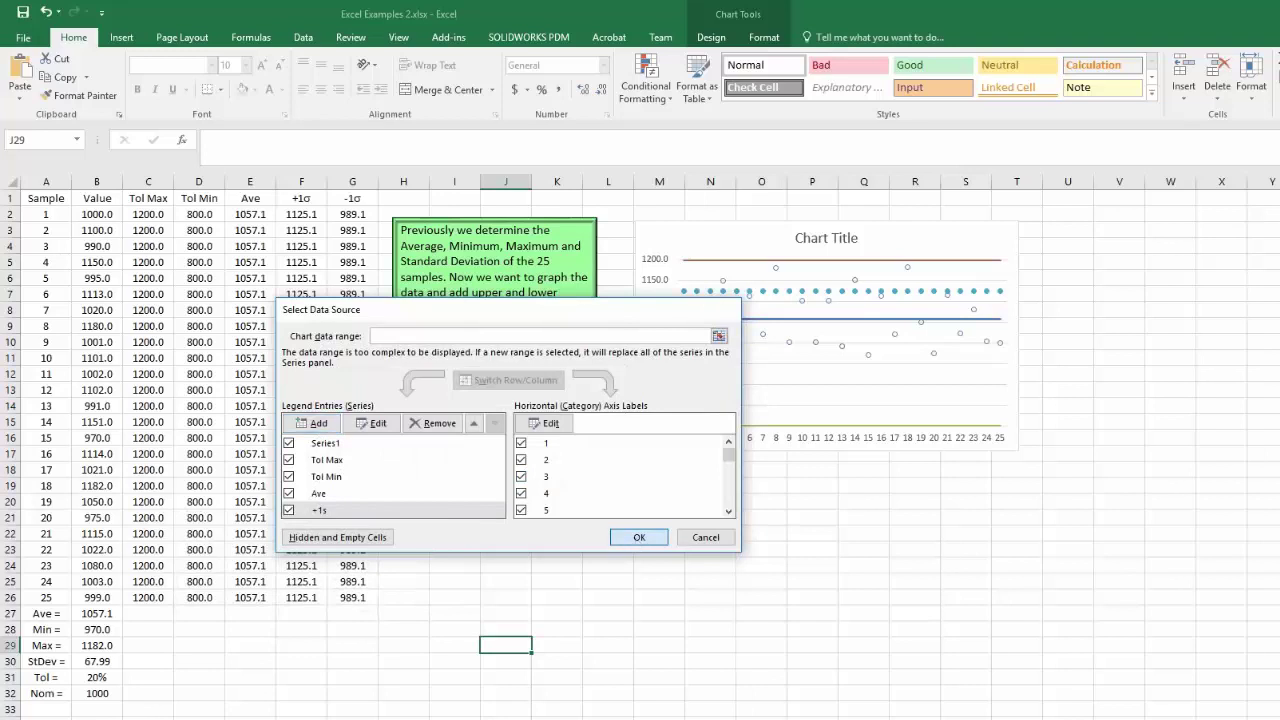
Give the chart's +1σ series a solid line and set its marker fill to No fill
{"action": "left_click", "coordinate": [922, 291]}
{"action": "double_click", "coordinate": [922, 291]}
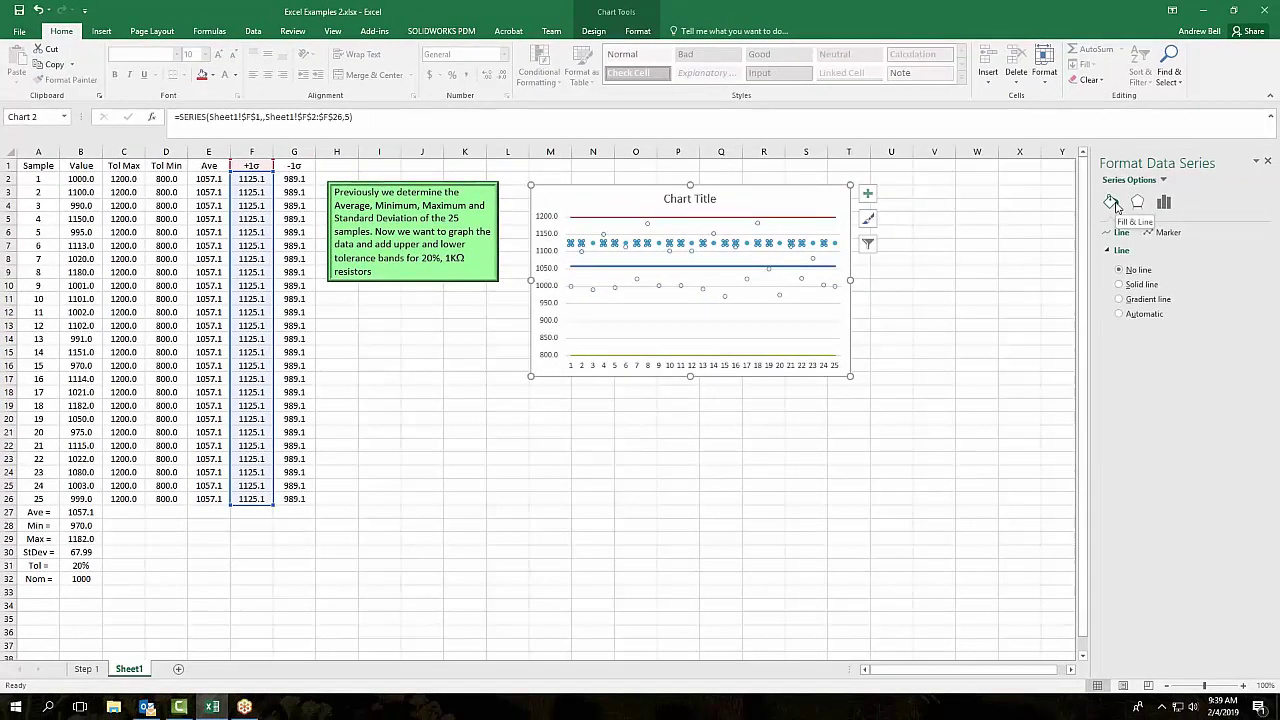
{"action": "left_click", "coordinate": [1120, 285]}
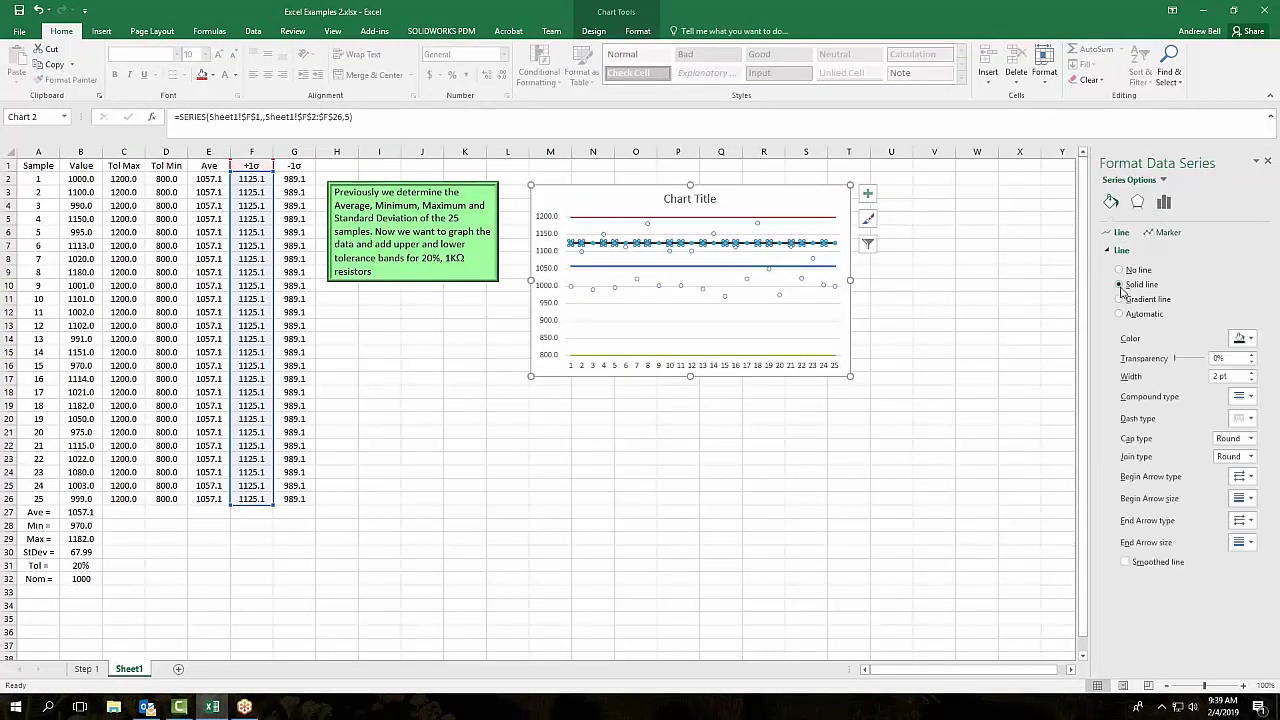
{"action": "left_click", "coordinate": [1160, 232]}
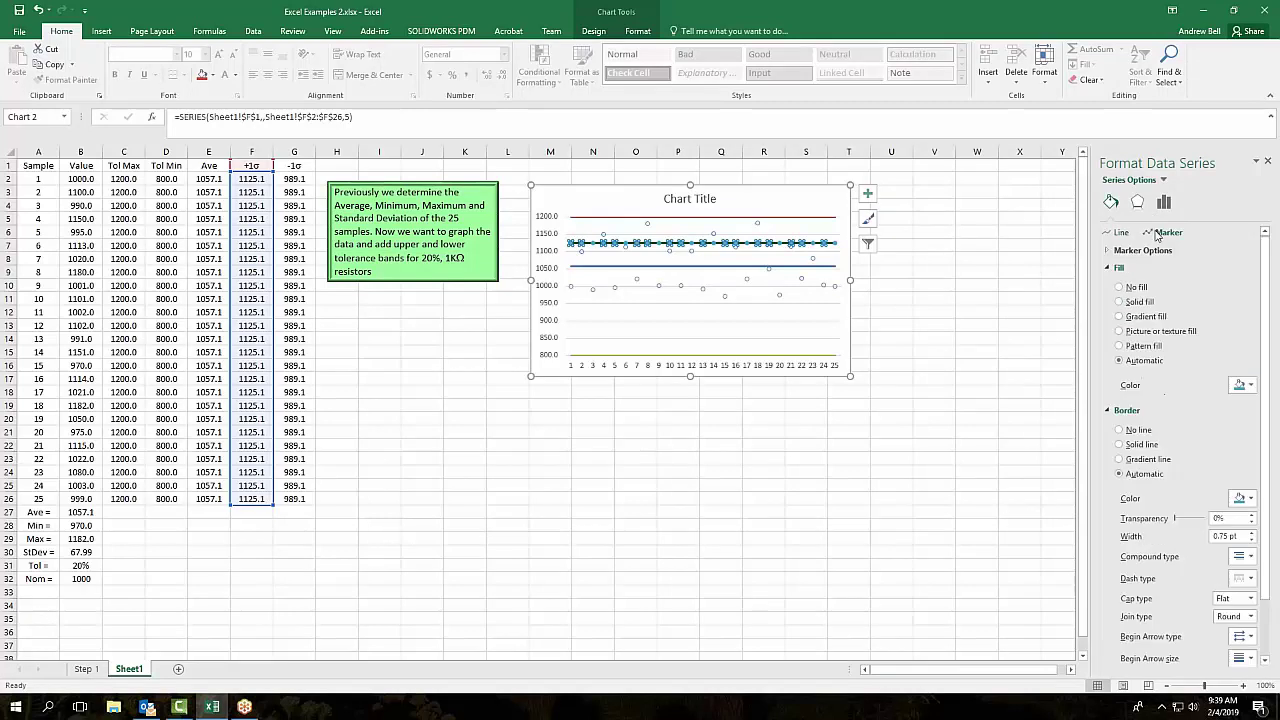
{"action": "left_click", "coordinate": [1120, 288]}
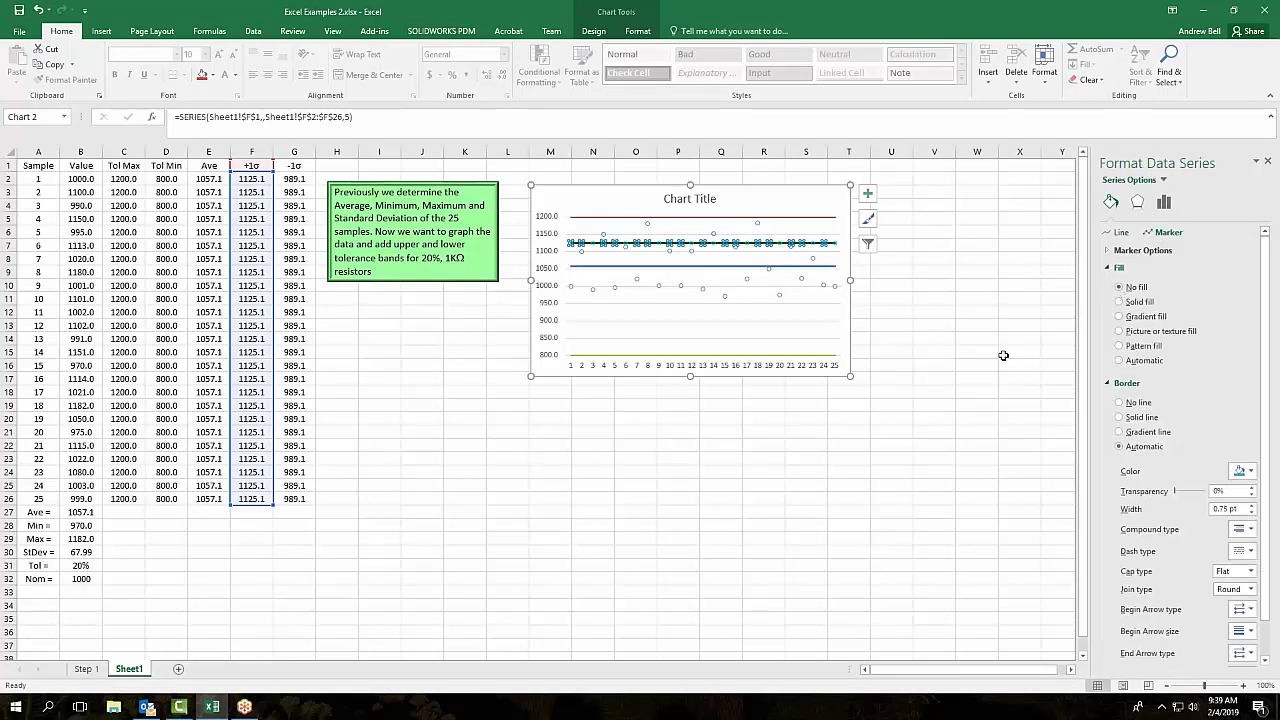
{"action": "left_click", "coordinate": [975, 365]}
{"action": "left_click", "coordinate": [720, 470]}
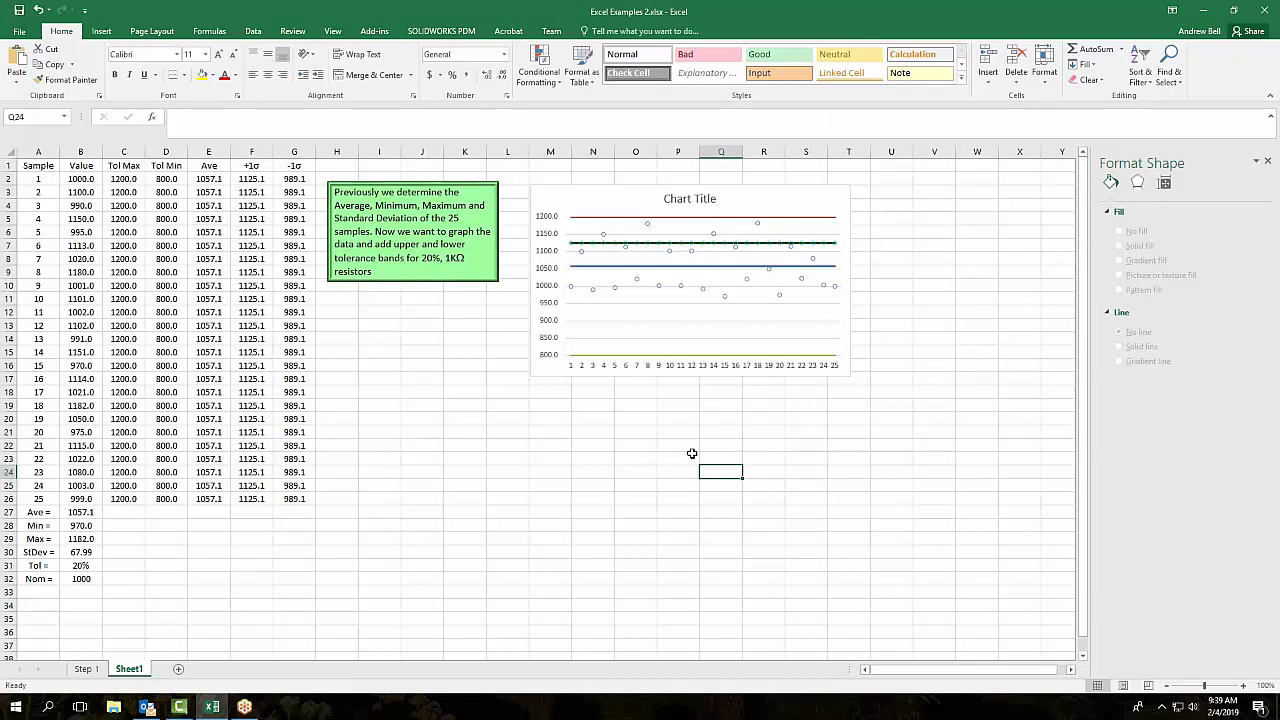
Remove the markers from the +1σ series by setting its marker option to None
{"action": "left_click", "coordinate": [825, 244]}
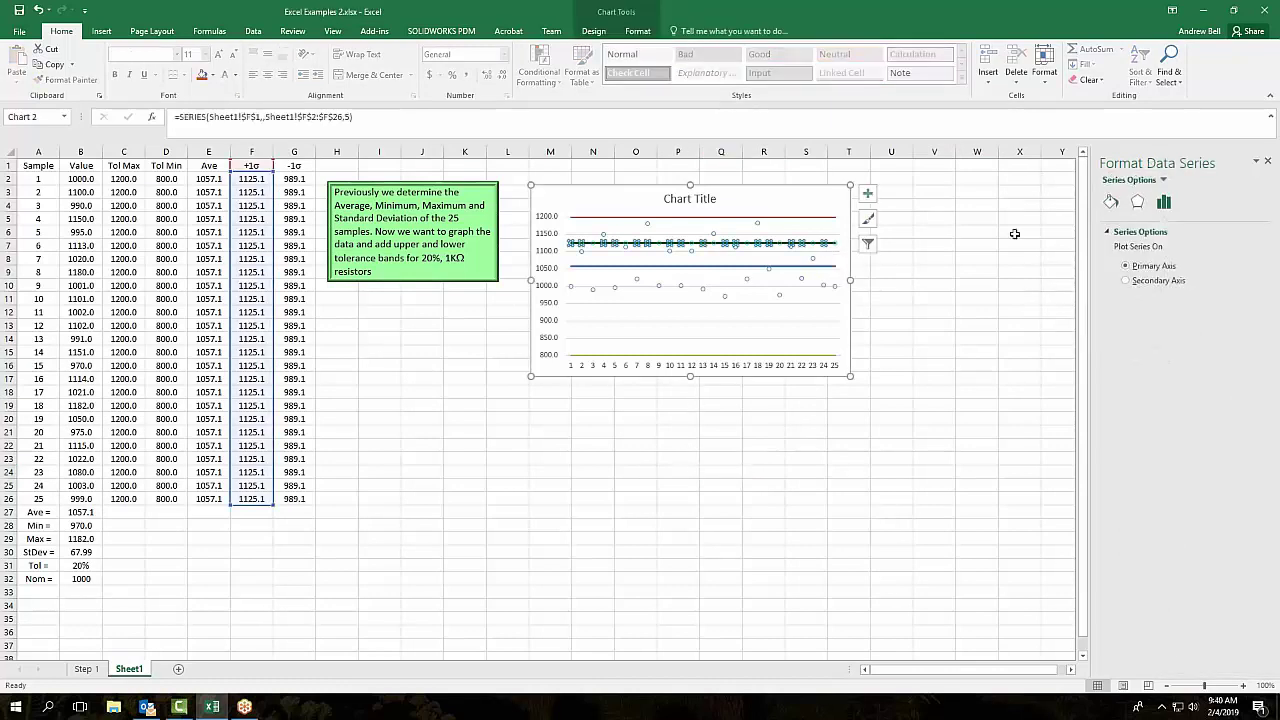
{"action": "left_click", "coordinate": [1111, 203]}
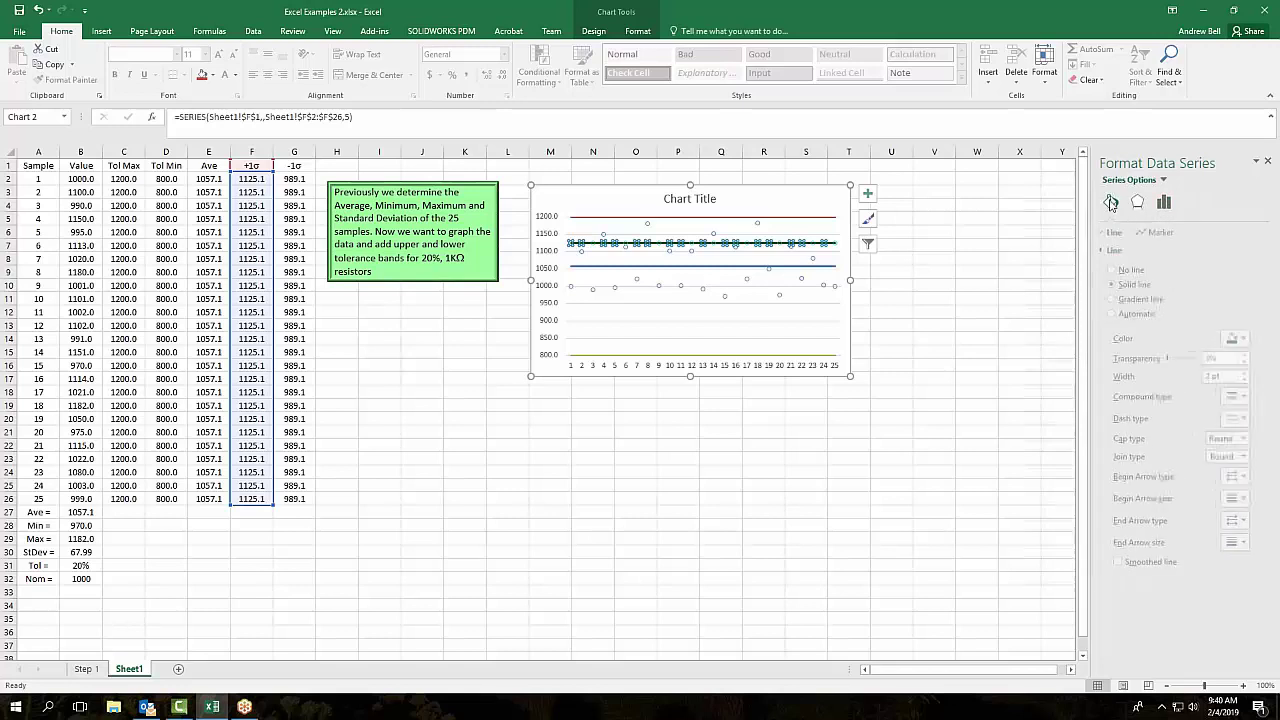
{"action": "left_click", "coordinate": [1158, 234]}
{"action": "left_click", "coordinate": [1133, 252]}
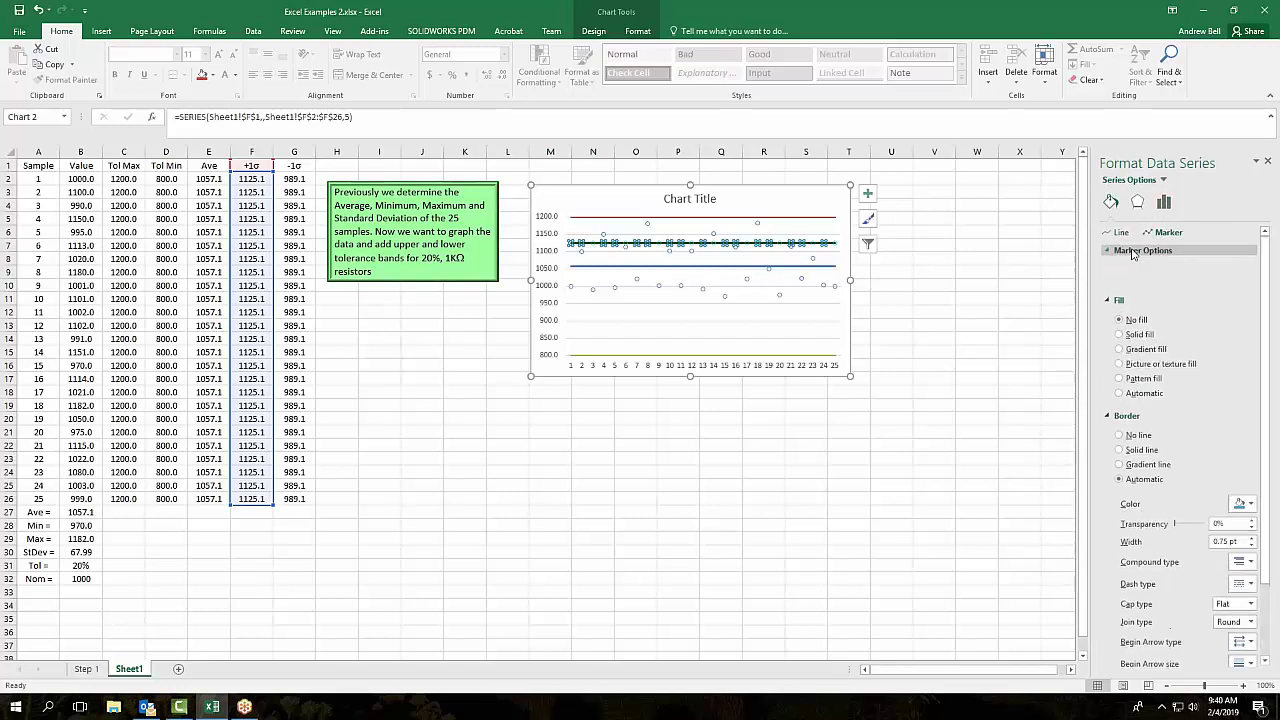
{"action": "left_click", "coordinate": [1120, 285]}
{"action": "left_click", "coordinate": [978, 471]}
{"action": "left_click", "coordinate": [720, 471]}
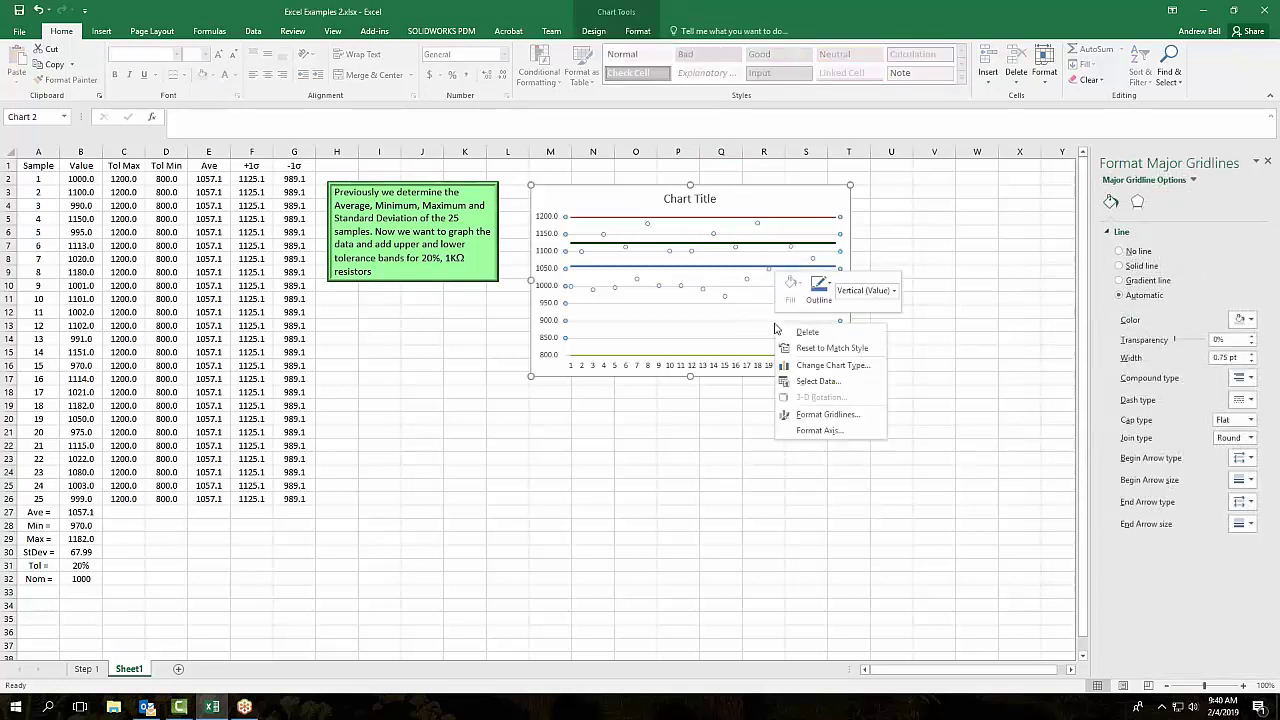
Add a -1σ data series to the chart, with its name from G1 and its values from G2:G26
{"action": "left_click", "coordinate": [815, 381]}
{"action": "left_click", "coordinate": [264, 353]}
{"action": "left_click", "coordinate": [290, 164]}
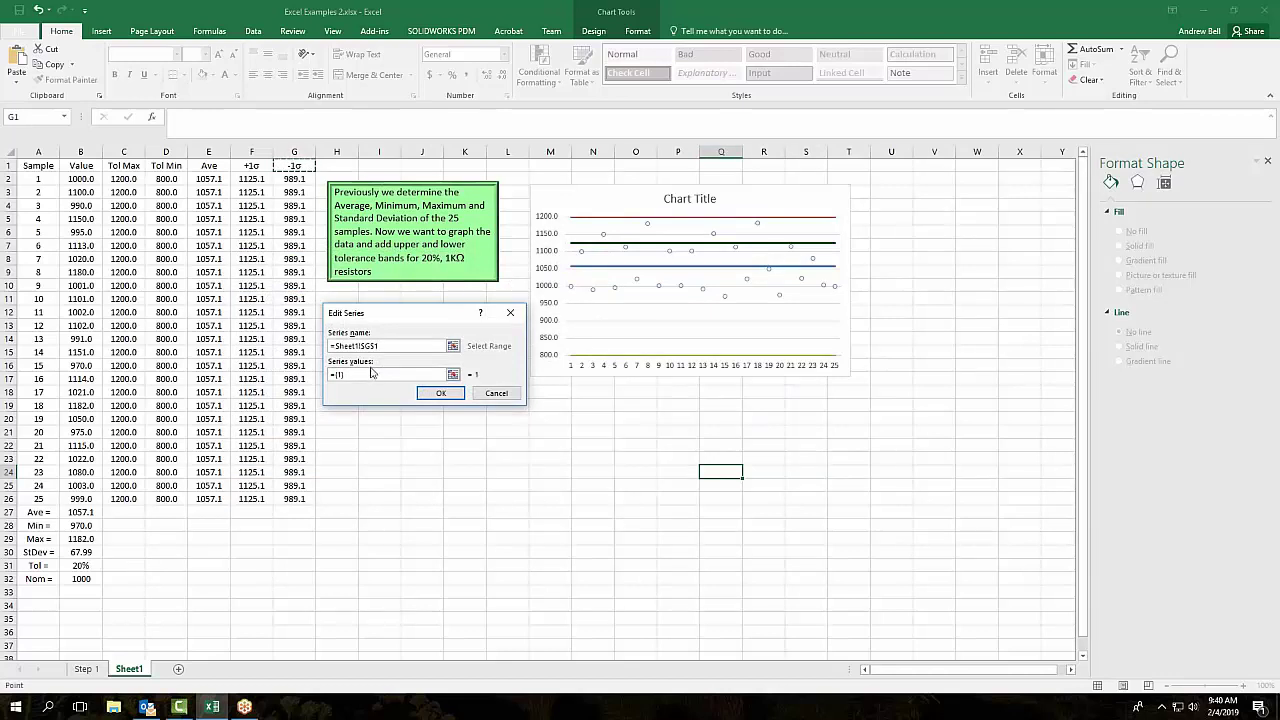
{"action": "left_click_drag", "start_coordinate": [370, 373], "coordinate": [330, 374]}
{"action": "key", "text": "BackSpace"}
{"action": "left_click_drag", "start_coordinate": [293, 180], "coordinate": [293, 499]}
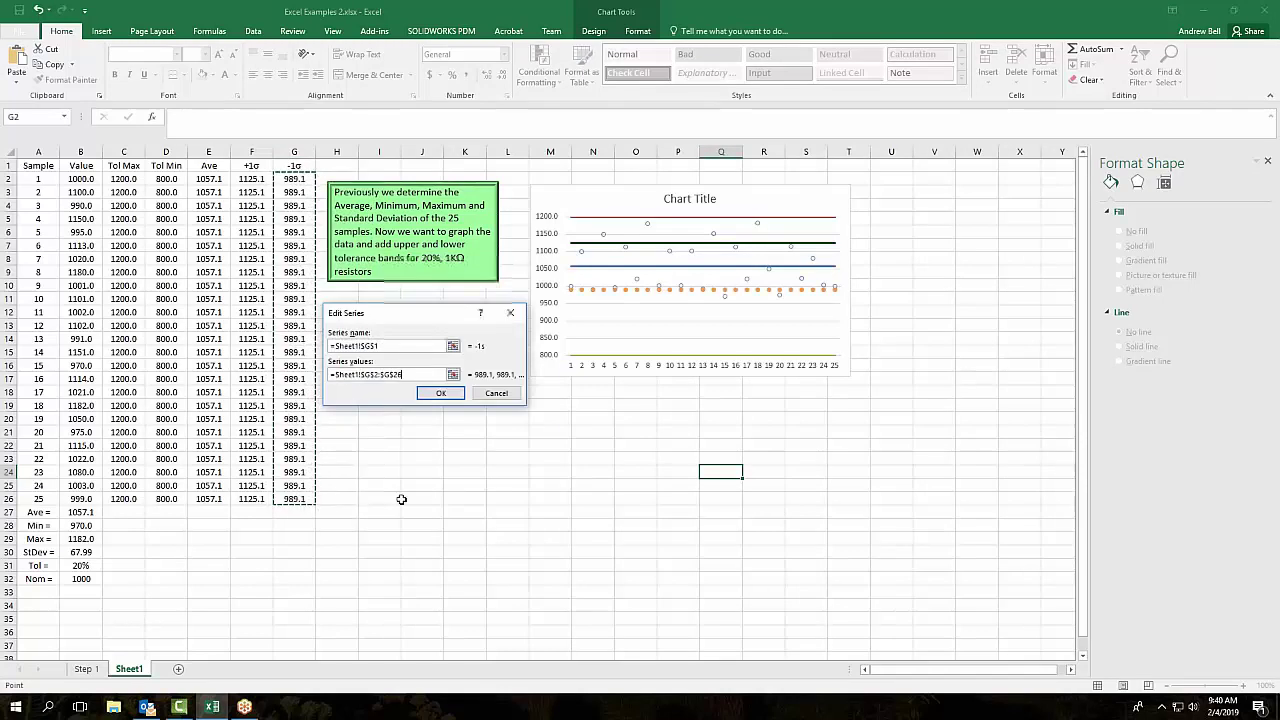
{"action": "left_click", "coordinate": [441, 394]}
{"action": "left_click", "coordinate": [522, 449]}
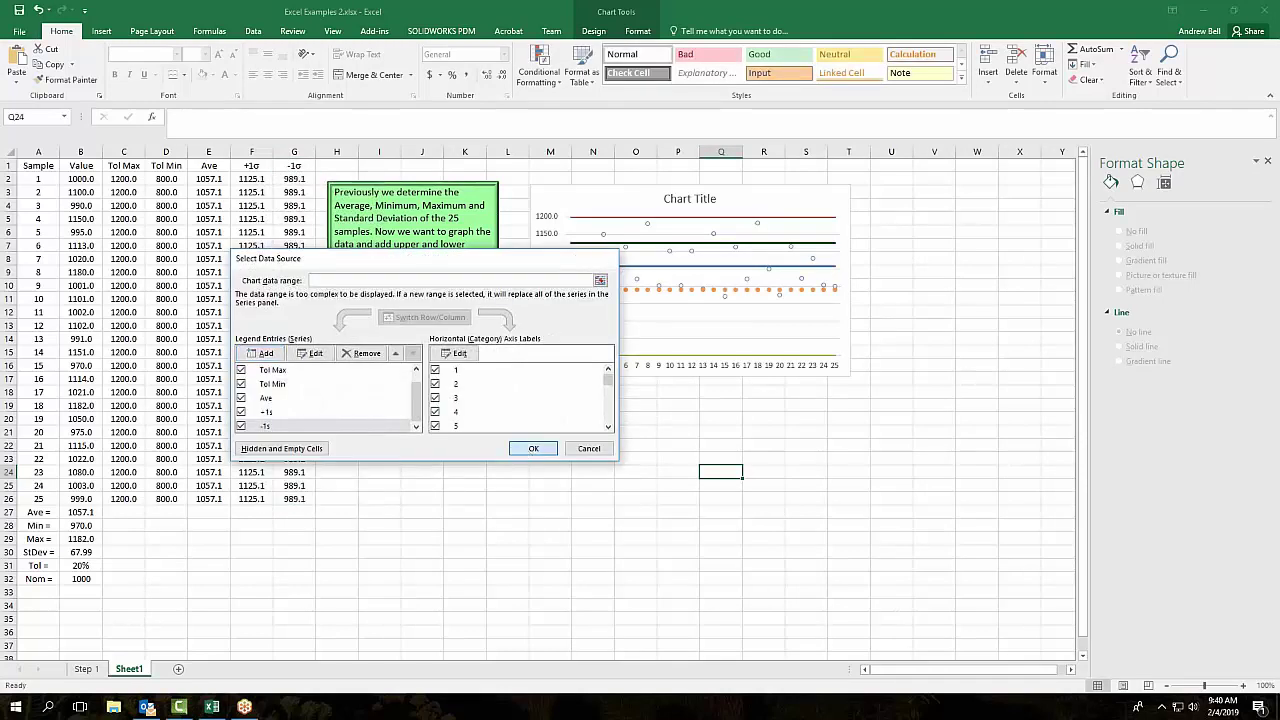
{"action": "left_click", "coordinate": [622, 460]}
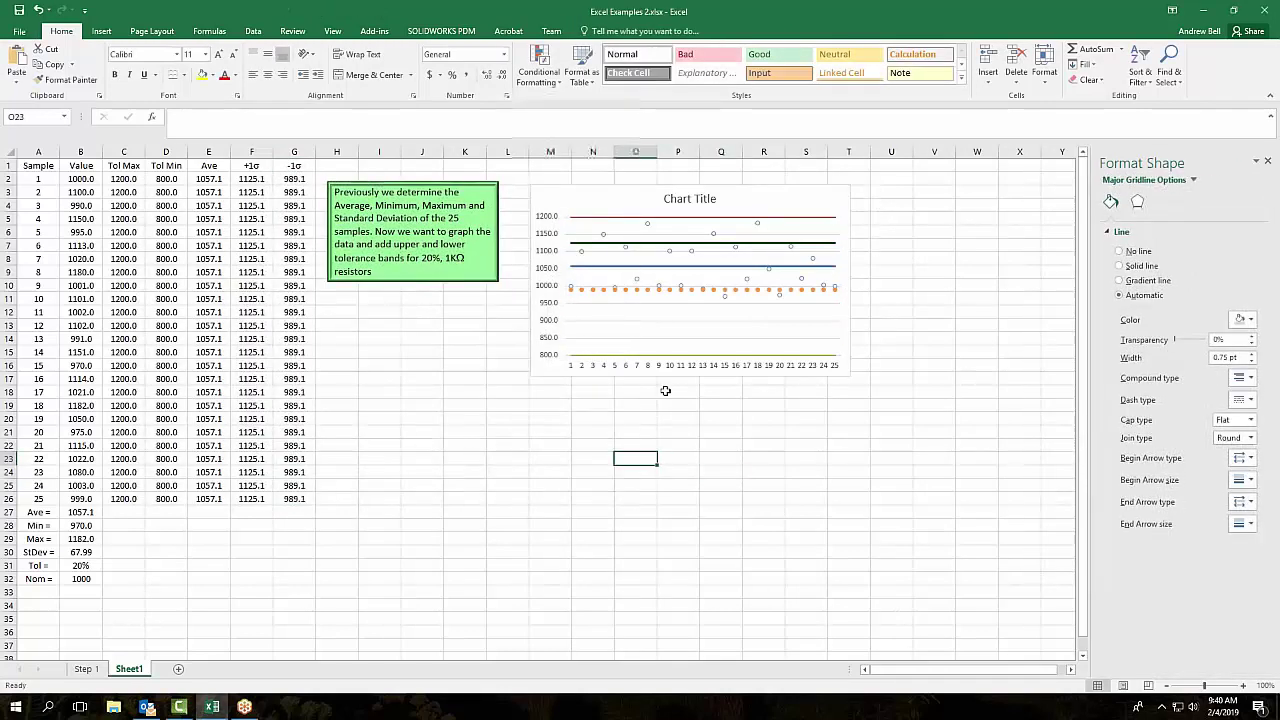
Format the chart's -1σ series as a solid line with its marker option set to None
{"action": "left_click", "coordinate": [718, 291]}
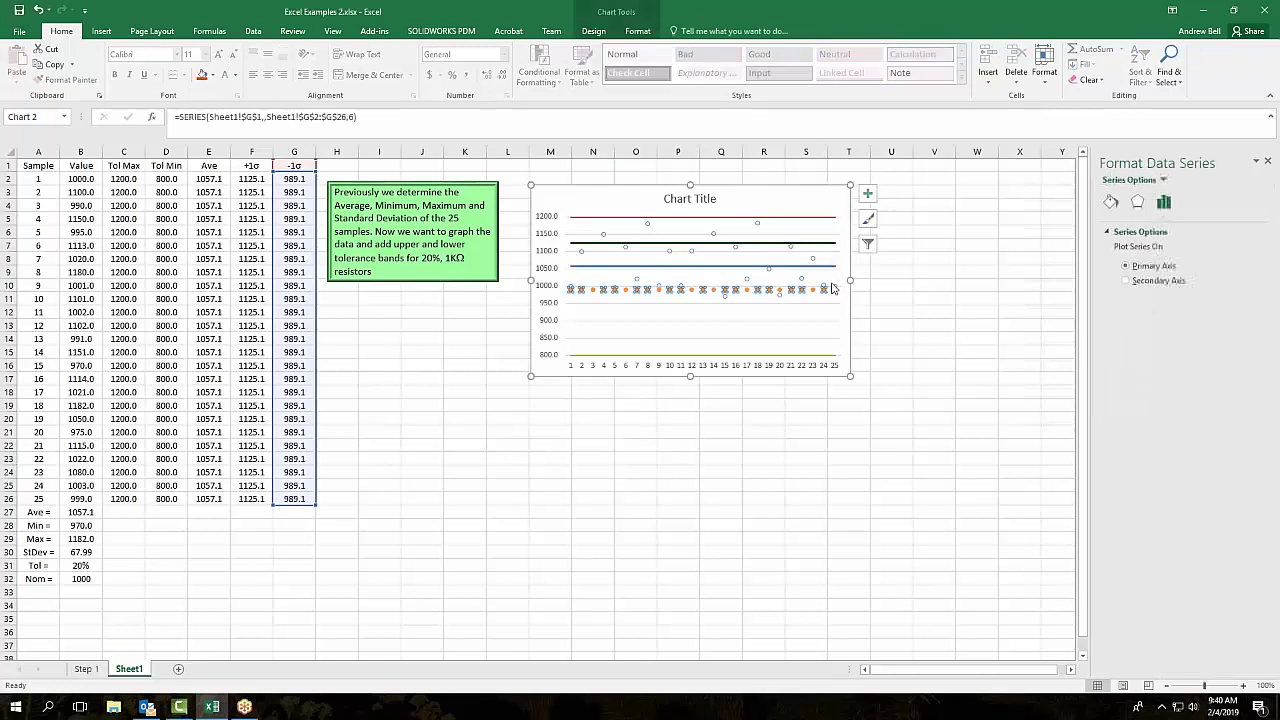
{"action": "left_click", "coordinate": [1111, 203]}
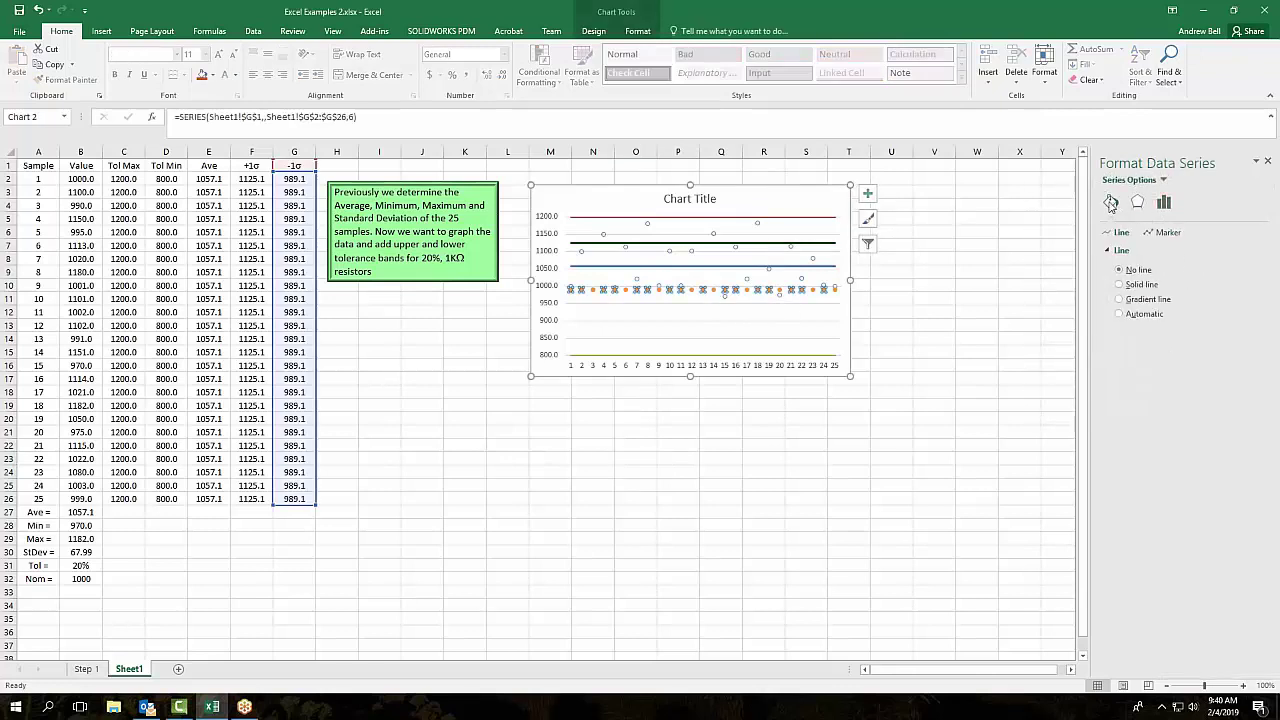
{"action": "left_click", "coordinate": [1120, 285]}
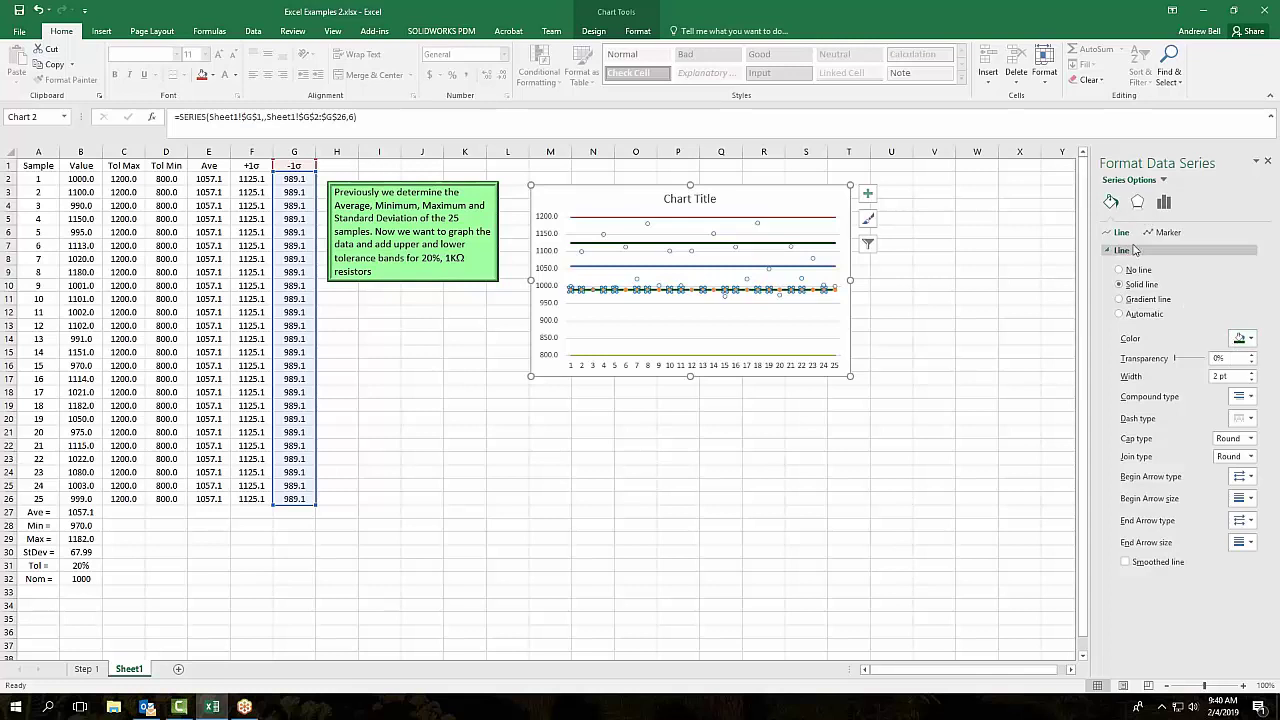
{"action": "left_click", "coordinate": [1162, 232]}
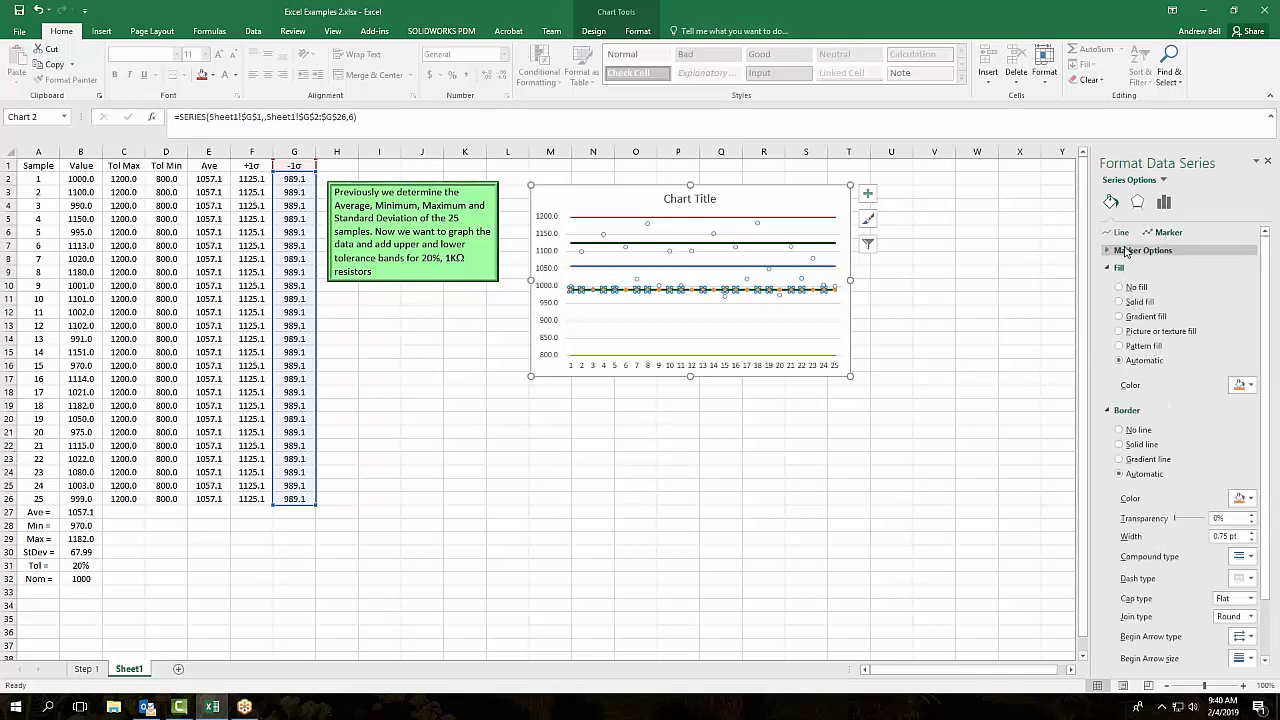
{"action": "left_click", "coordinate": [1124, 250]}
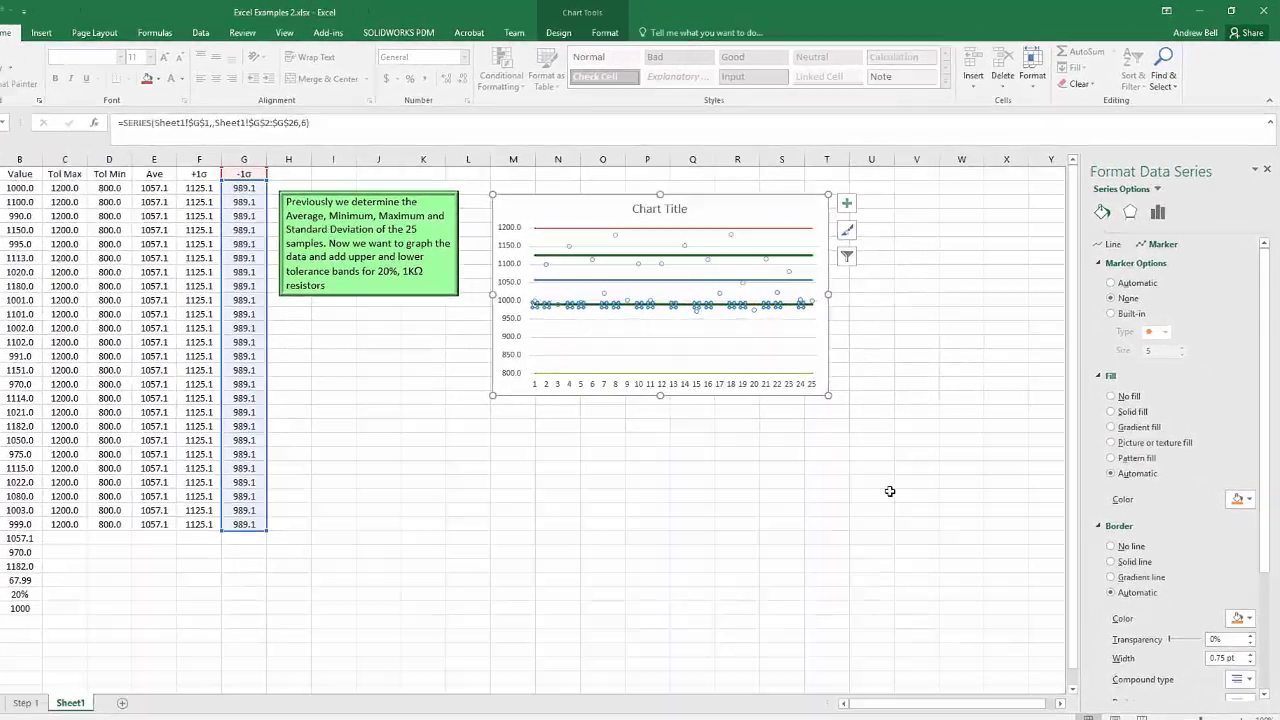
Set the chart's +1σ series line to a 1 pt width with the Dash dash type
{"action": "left_click", "coordinate": [885, 490]}
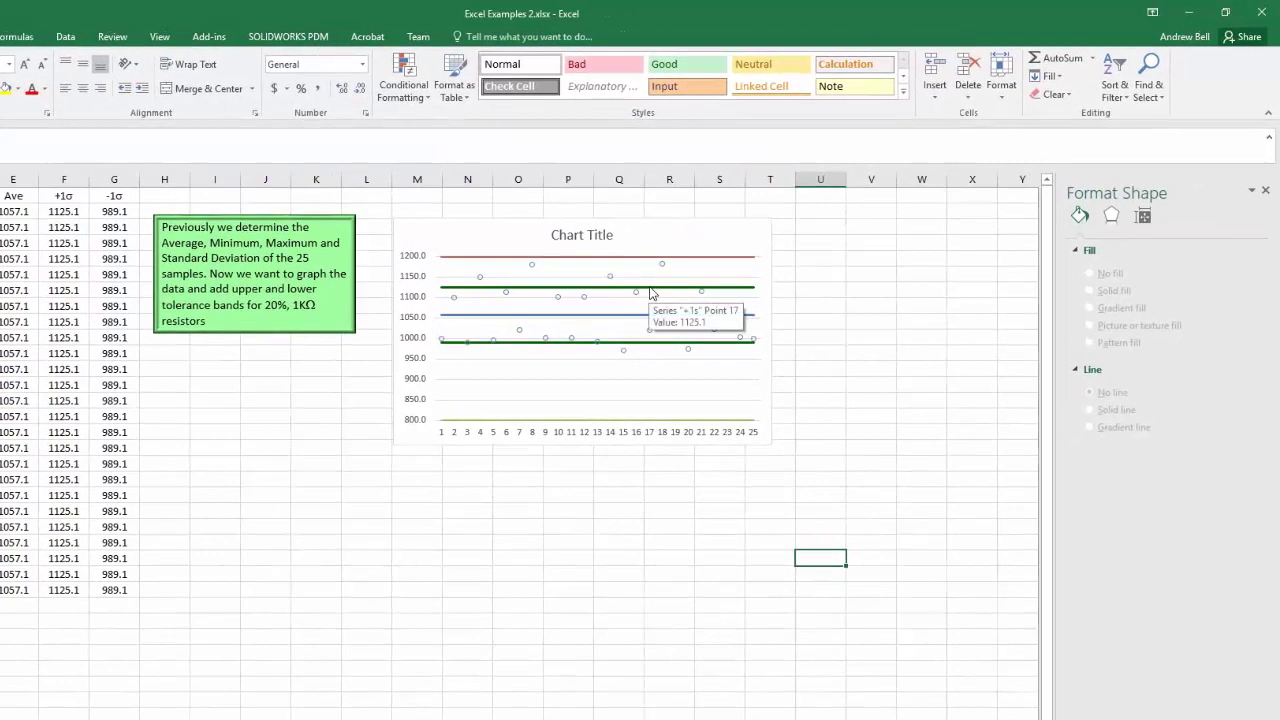
{"action": "left_click", "coordinate": [650, 292]}
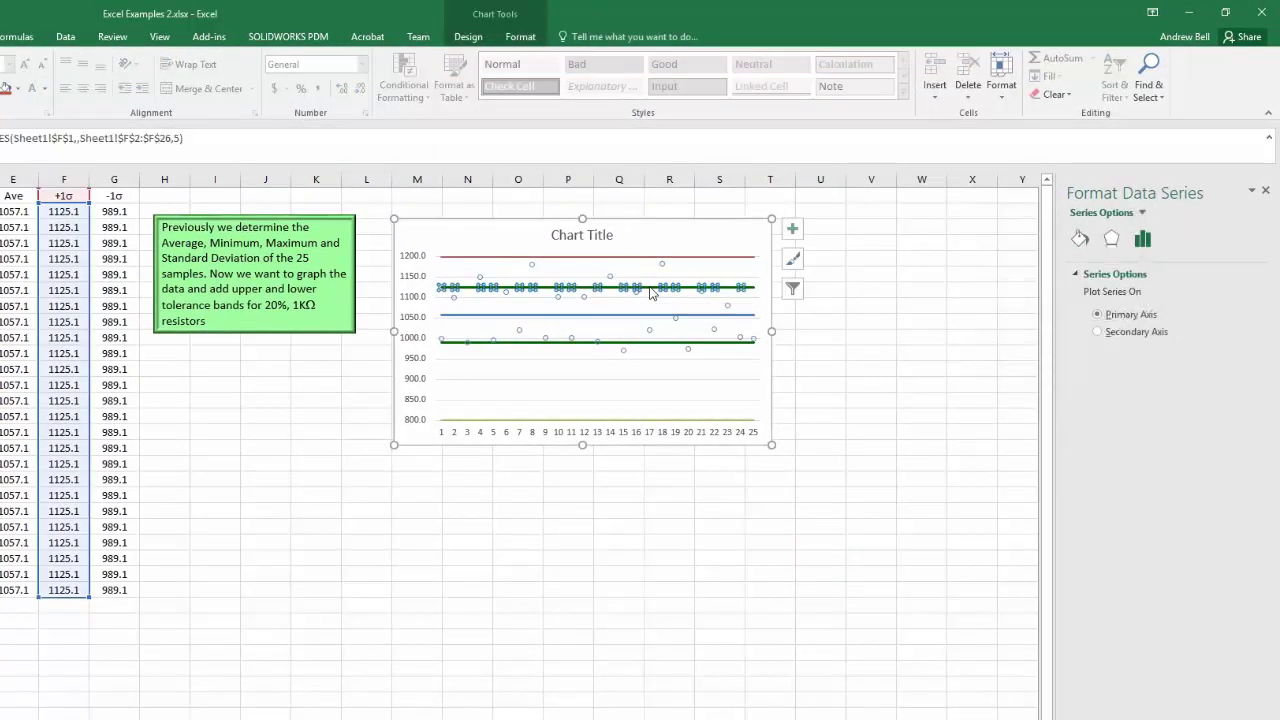
{"action": "left_click", "coordinate": [1080, 238]}
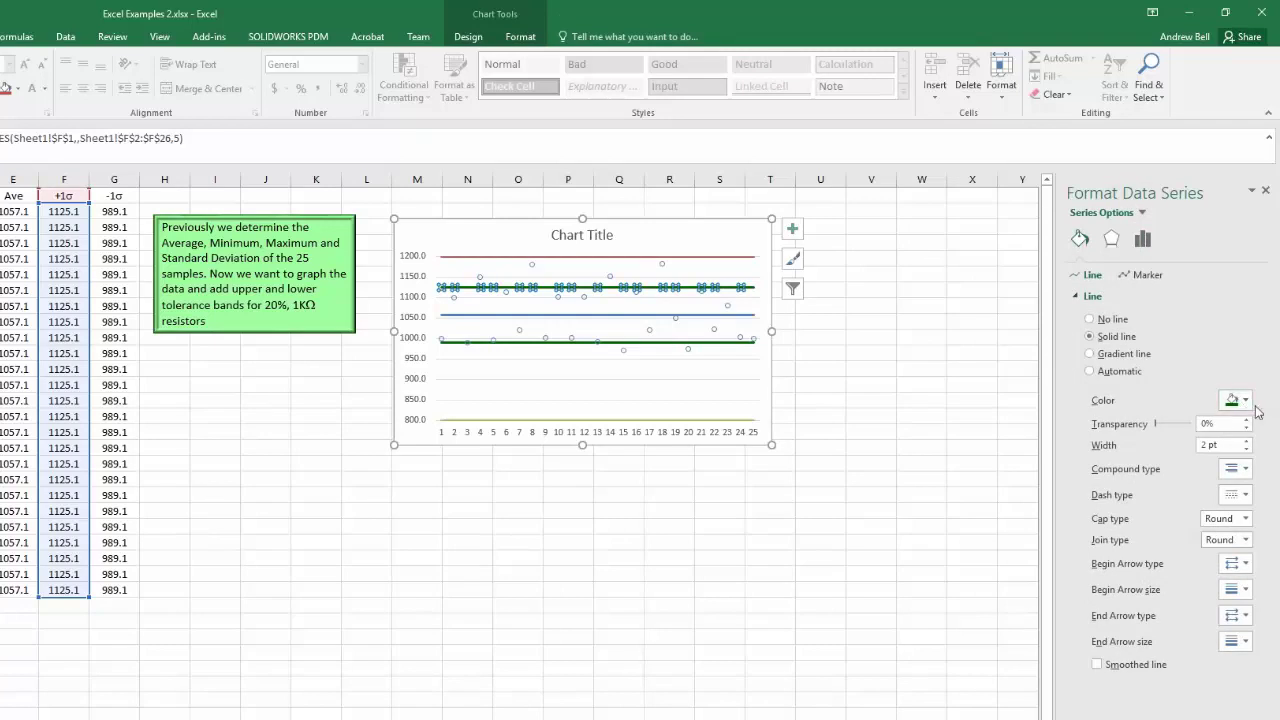
{"action": "left_click", "coordinate": [1246, 450]}
{"action": "left_click", "coordinate": [1246, 450]}
{"action": "left_click", "coordinate": [1246, 450]}
{"action": "left_click", "coordinate": [1246, 450]}
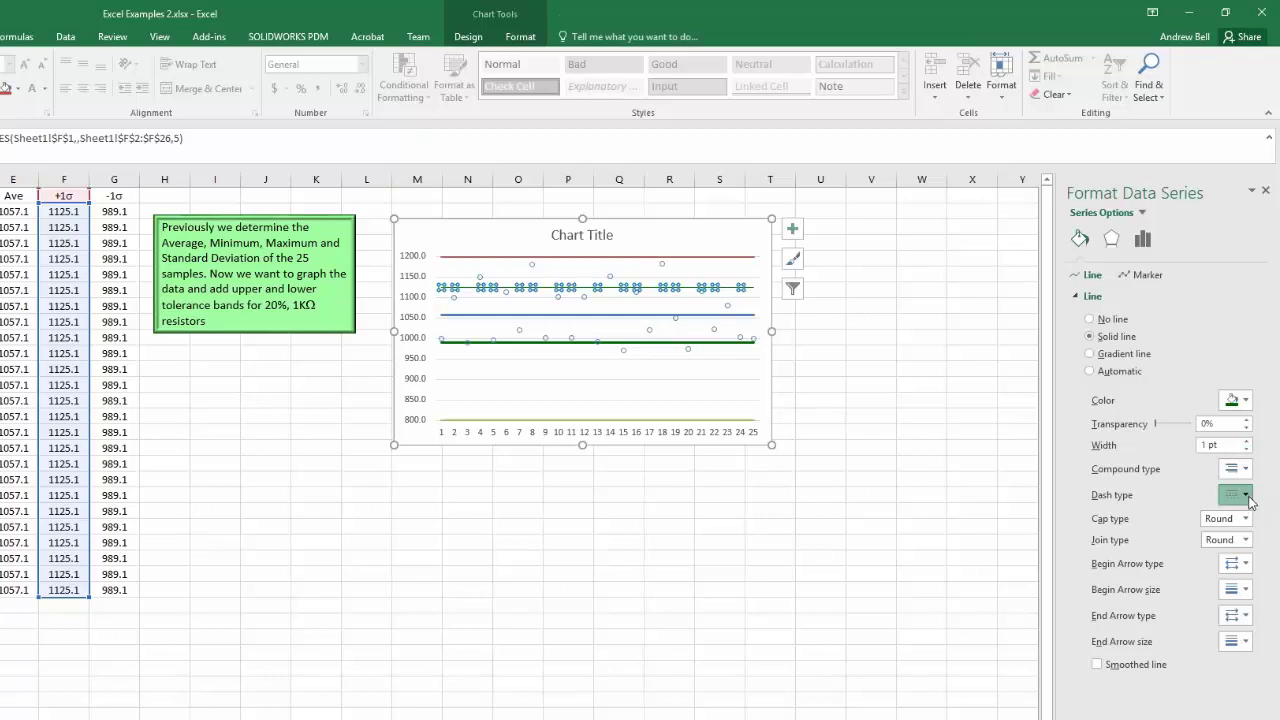
{"action": "left_click", "coordinate": [1236, 494]}
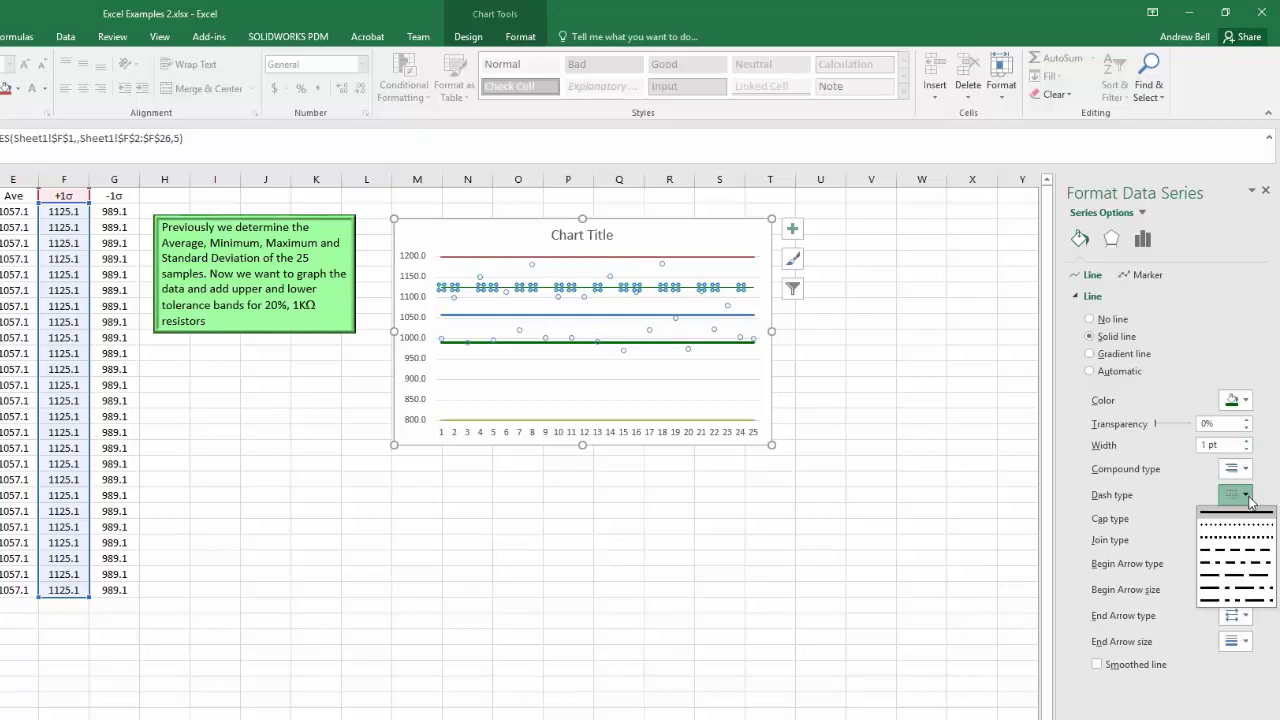
{"action": "left_click", "coordinate": [1236, 550]}
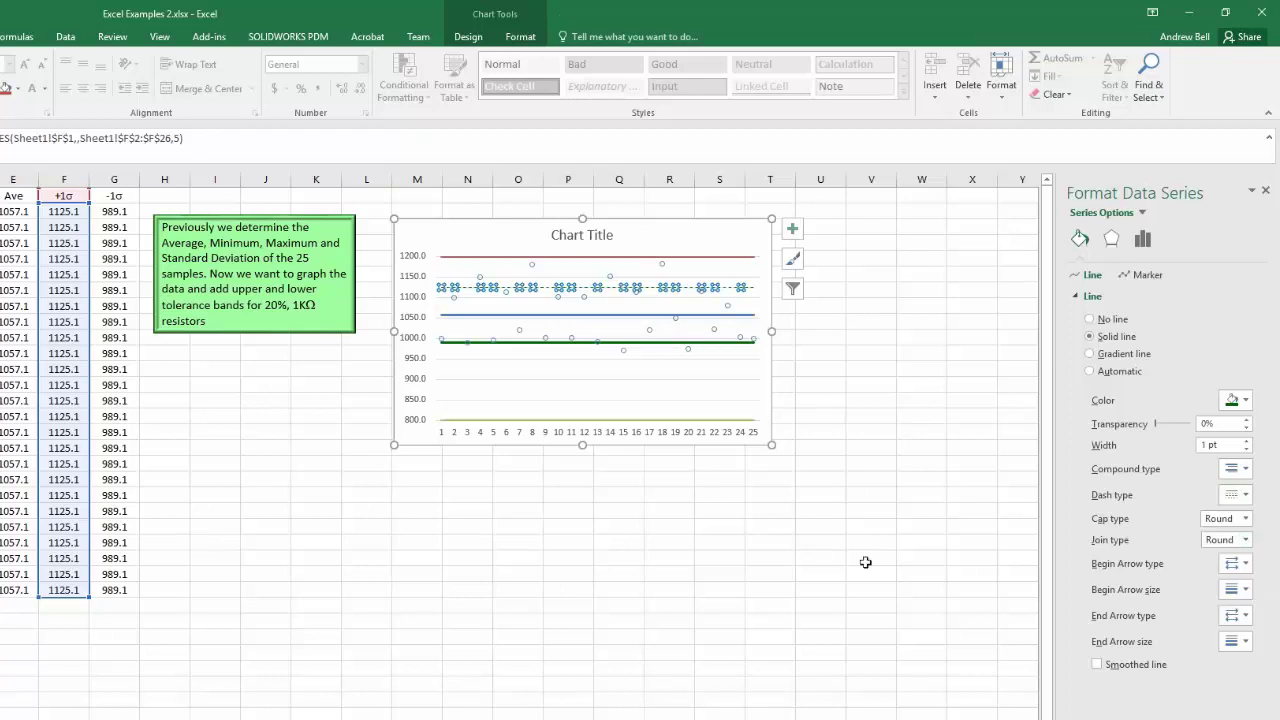
{"action": "left_click", "coordinate": [803, 578]}
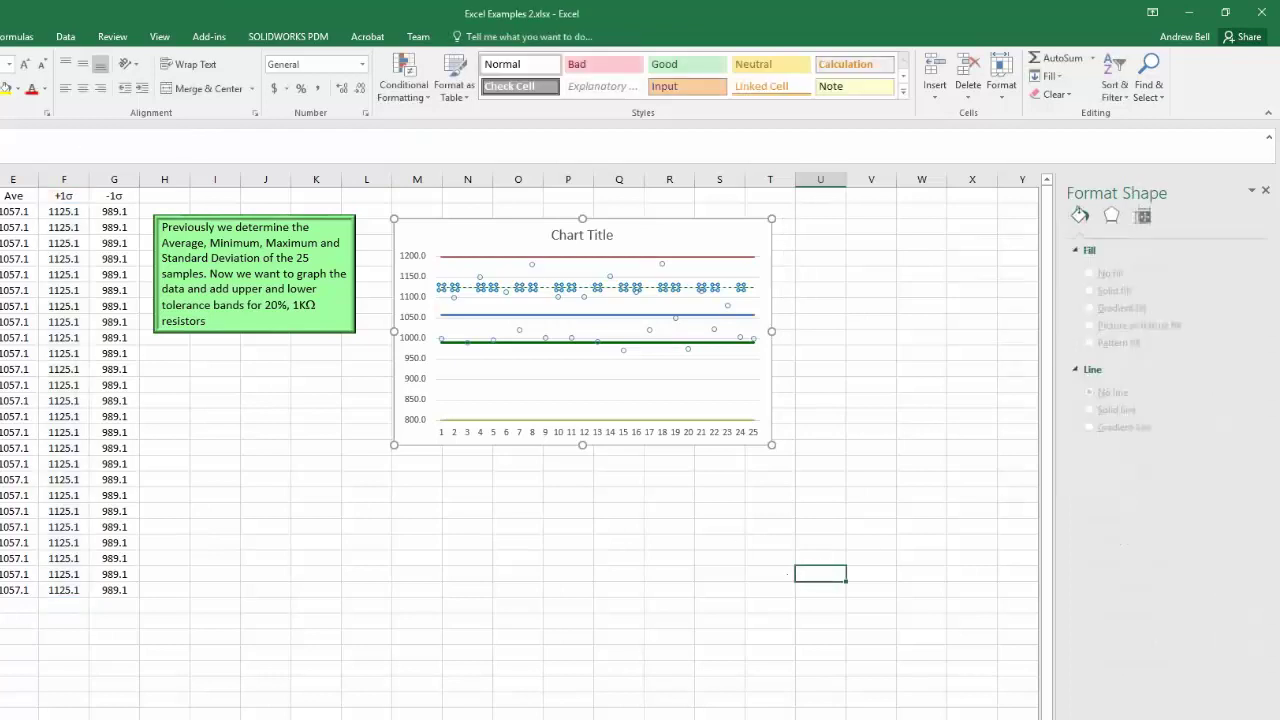
Set the chart's -1σ series line to a 1 pt width with the Dash dash type
{"action": "left_click", "coordinate": [662, 342]}
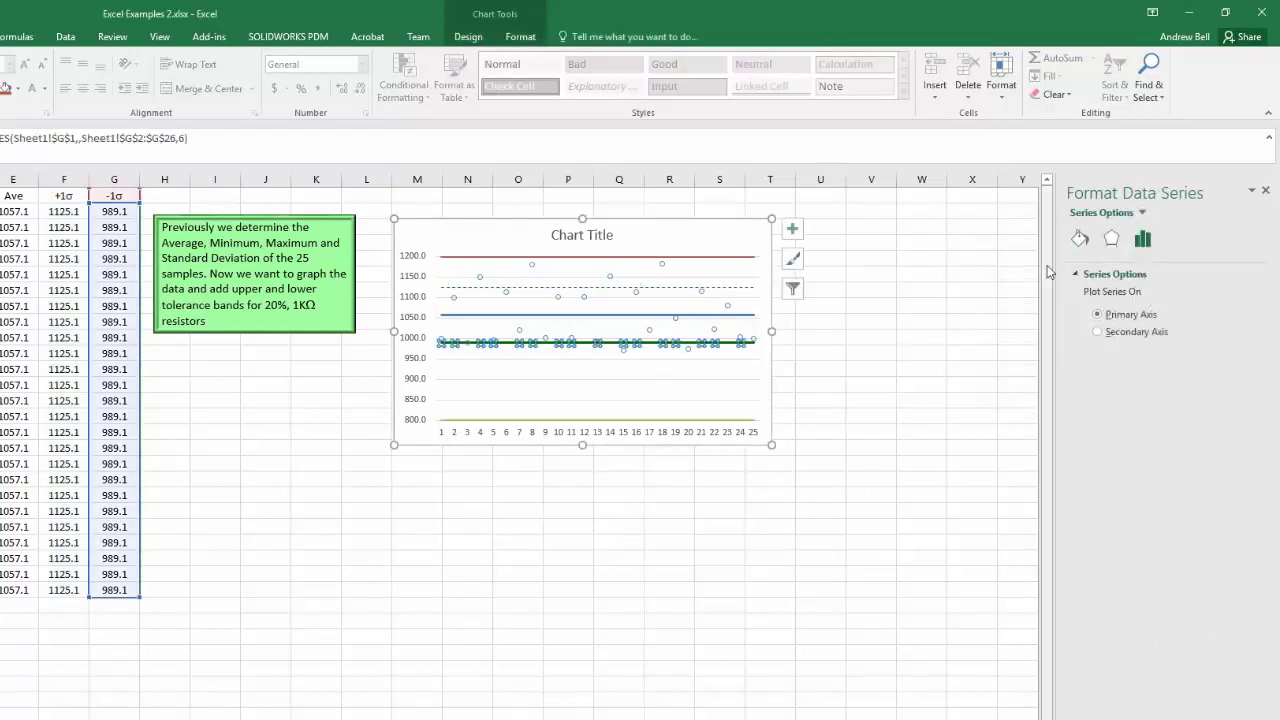
{"action": "left_click", "coordinate": [1080, 238]}
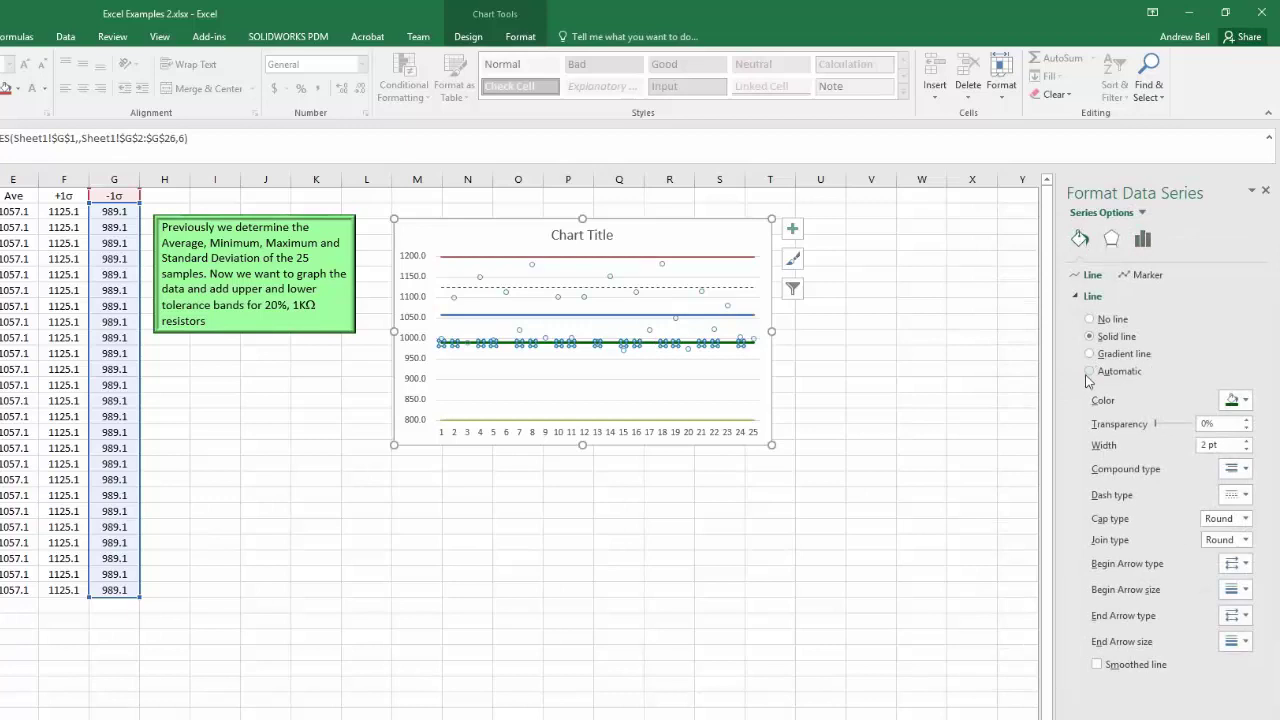
{"action": "left_click", "coordinate": [1246, 450]}
{"action": "left_click", "coordinate": [1246, 450]}
{"action": "left_click", "coordinate": [1246, 450]}
{"action": "left_click", "coordinate": [1246, 450]}
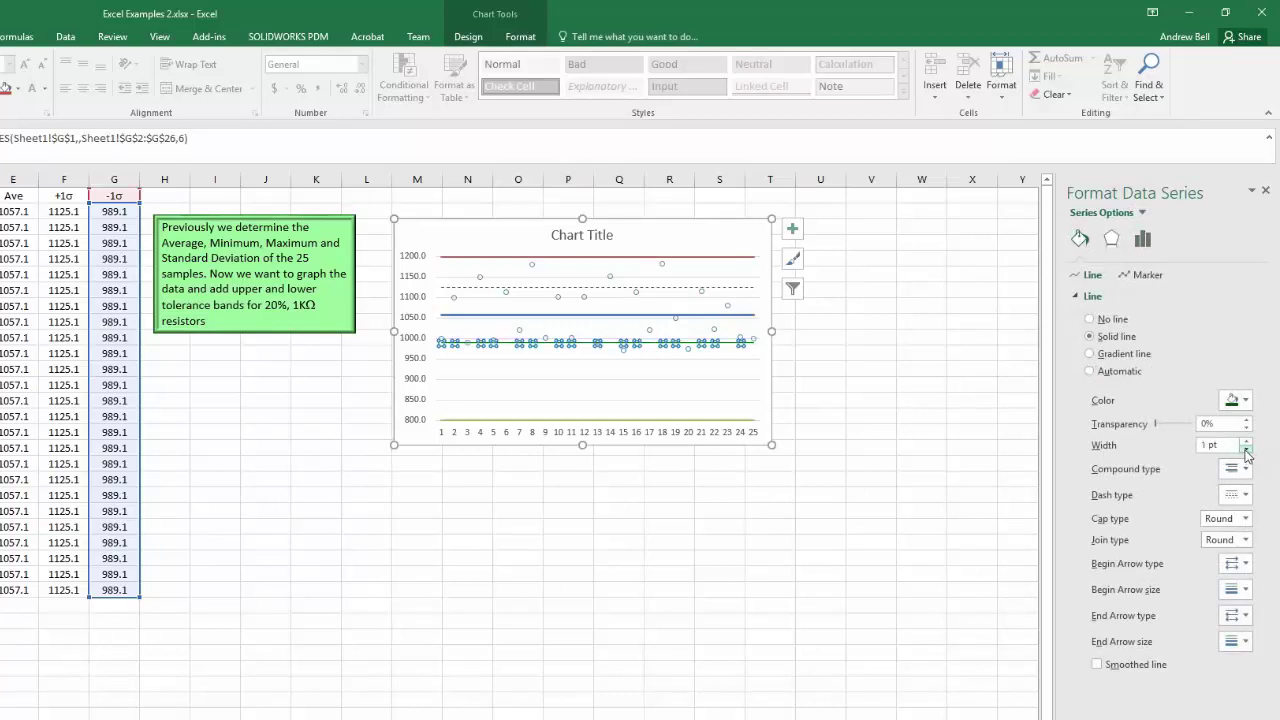
{"action": "left_click", "coordinate": [1245, 498]}
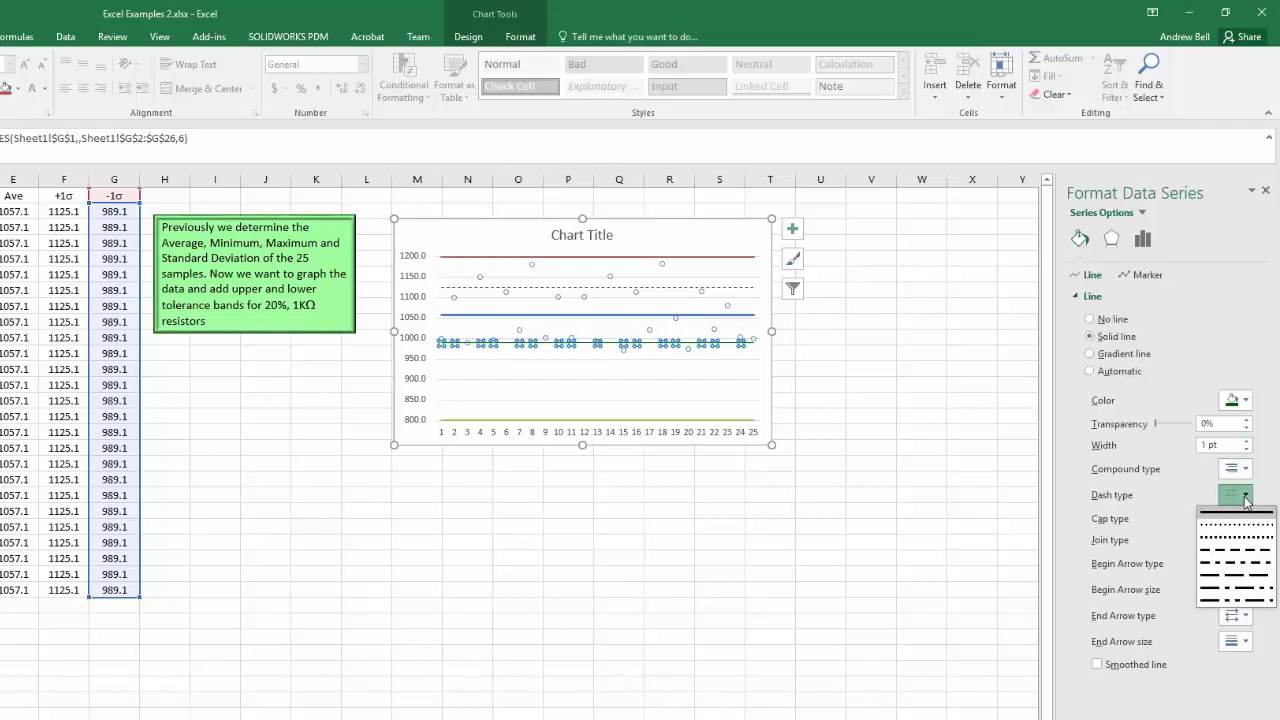
{"action": "left_click", "coordinate": [1238, 550]}
{"action": "left_click", "coordinate": [825, 576]}
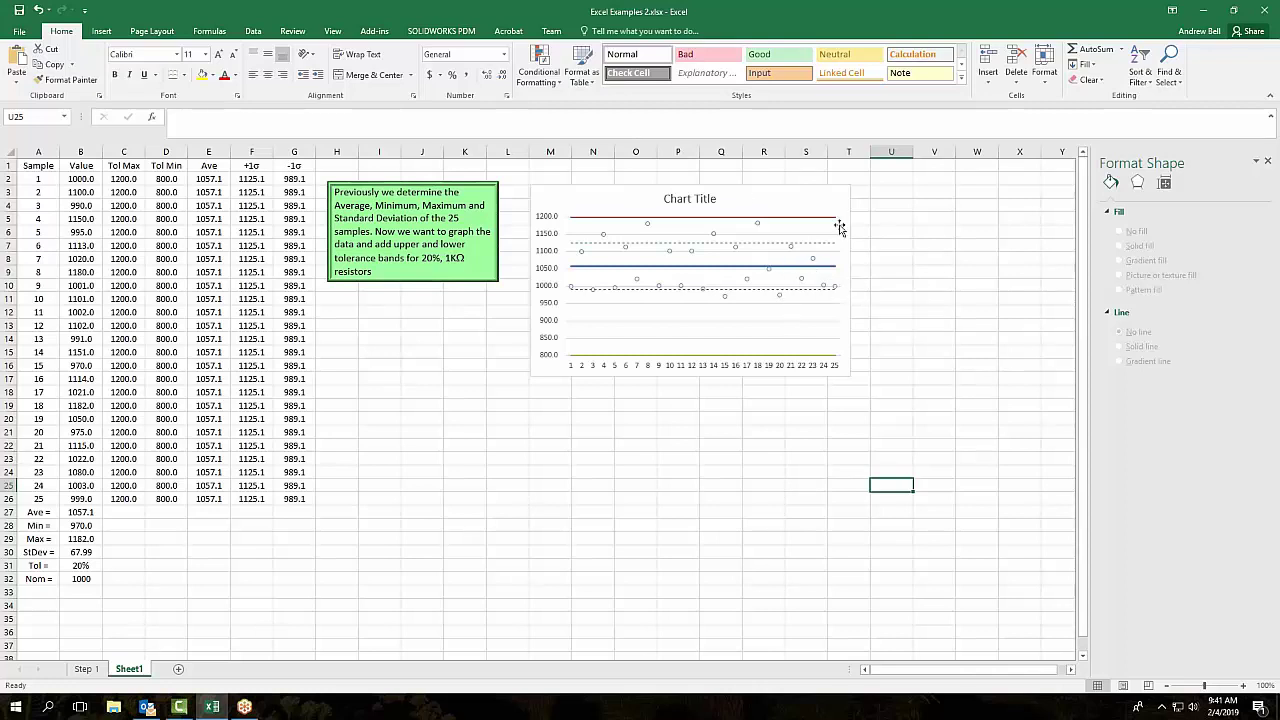
{"action": "left_click", "coordinate": [958, 271]}
Replace the chart's placeholder title with "25 Sample Resistors"
{"action": "left_click", "coordinate": [705, 203]}
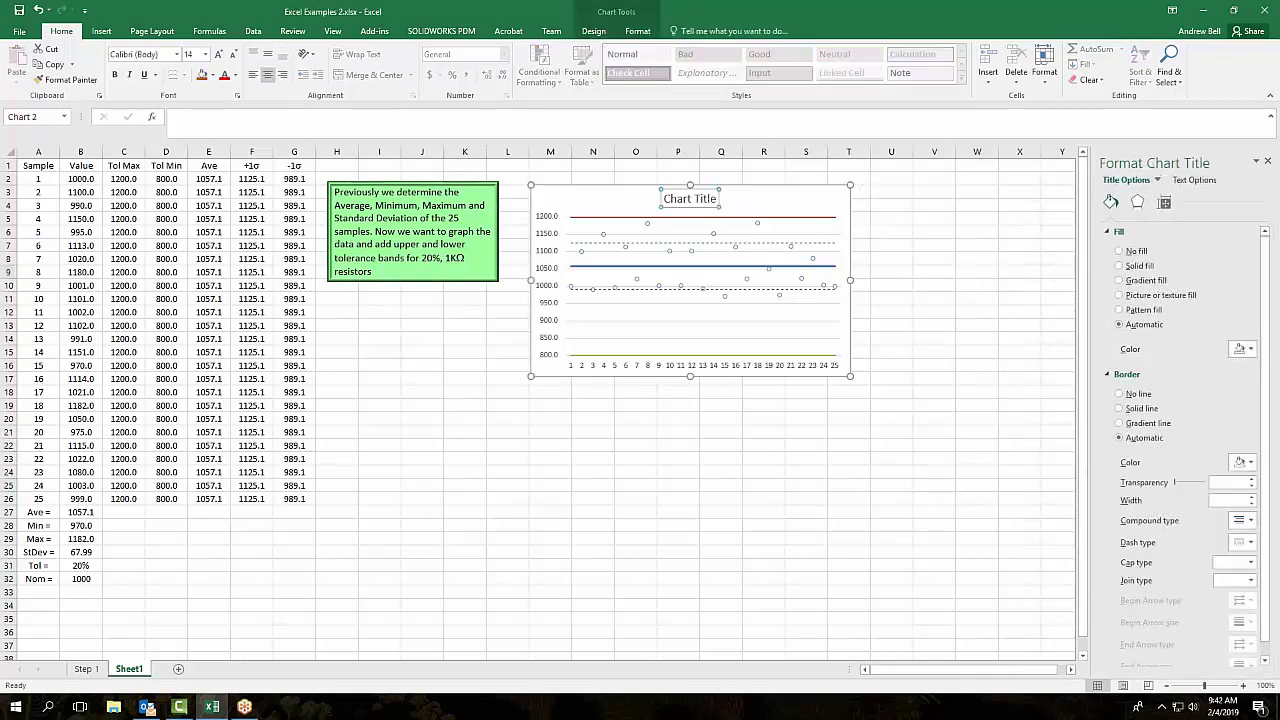
{"action": "double_click", "coordinate": [707, 200]}
{"action": "left_click", "coordinate": [717, 201]}
{"action": "left_click_drag", "start_coordinate": [716, 199], "coordinate": [655, 198]}
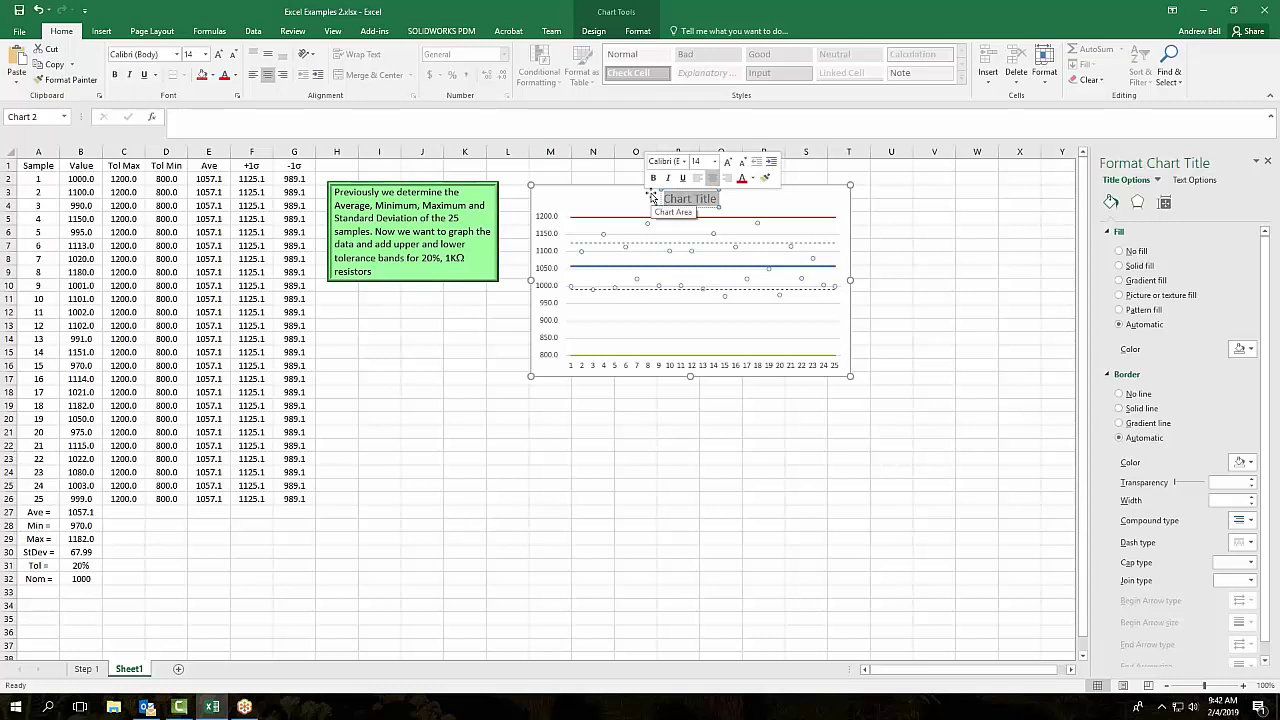
{"action": "type", "text": "25"}
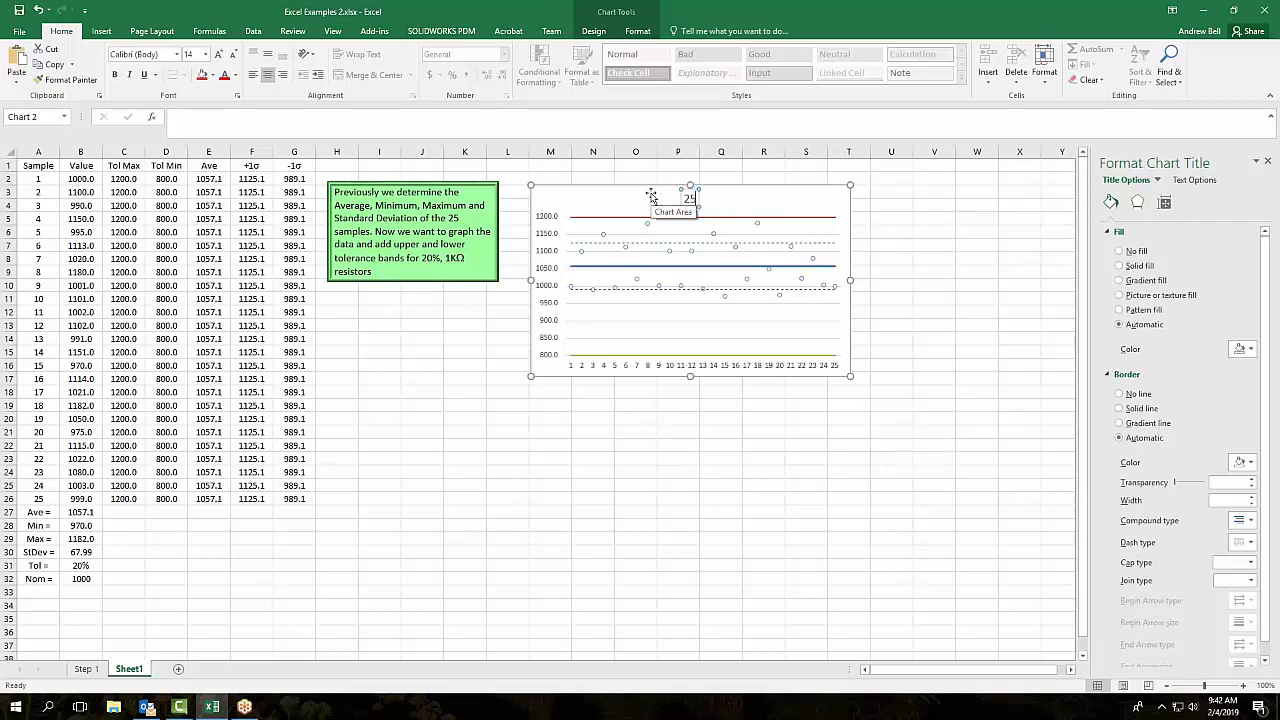
{"action": "type", "text": " Sample Resistors"}
{"action": "left_click", "coordinate": [663, 550]}
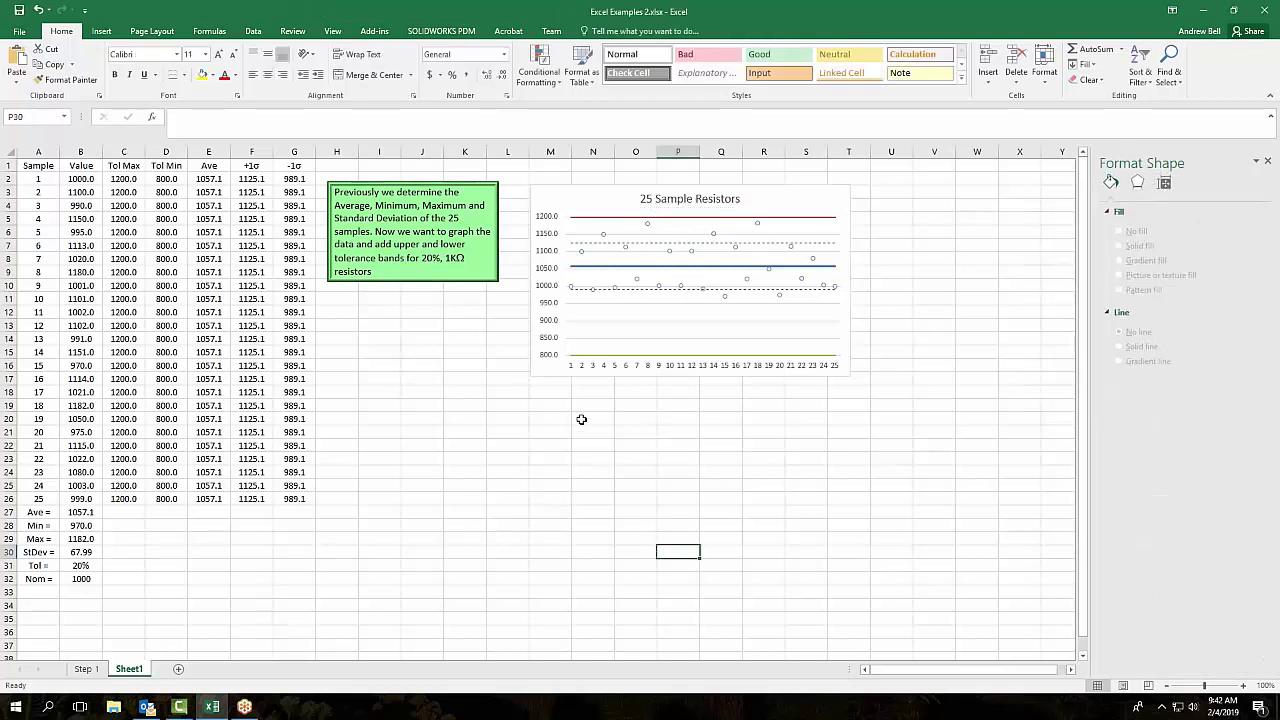
Add a primary horizontal axis title to the chart and name it "Sample"
{"action": "left_click", "coordinate": [548, 268]}
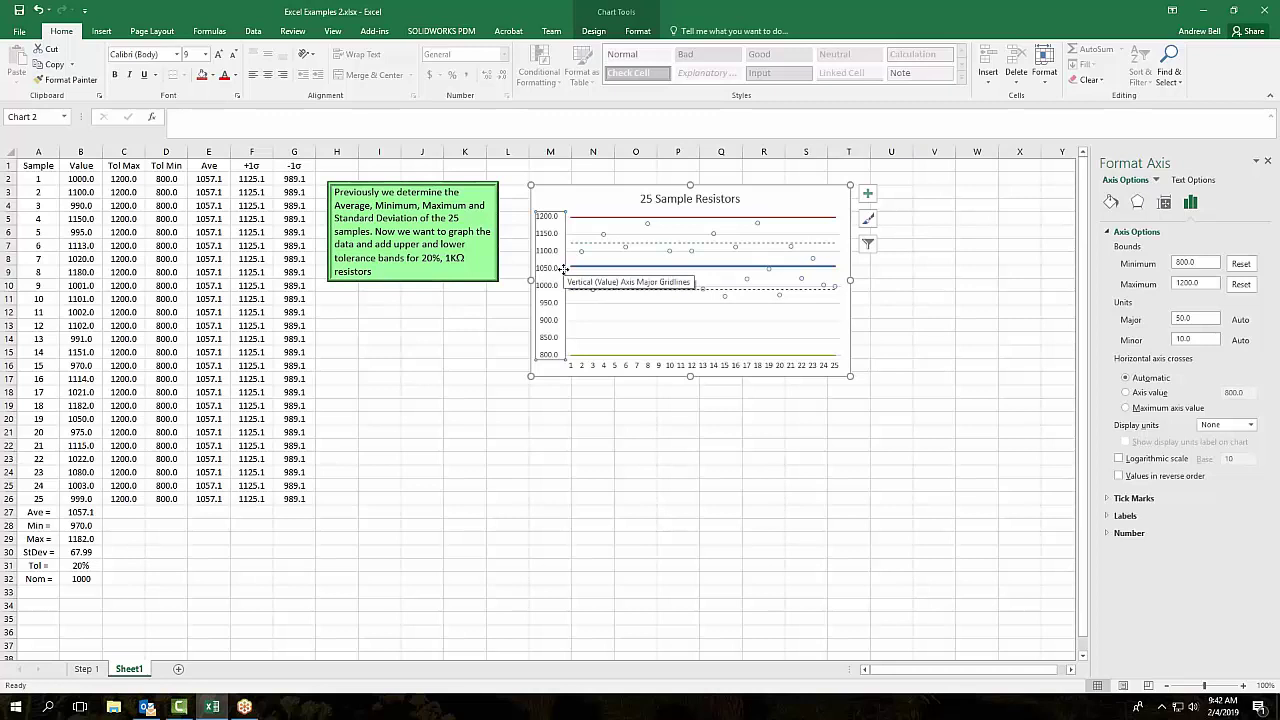
{"action": "left_click", "coordinate": [594, 31]}
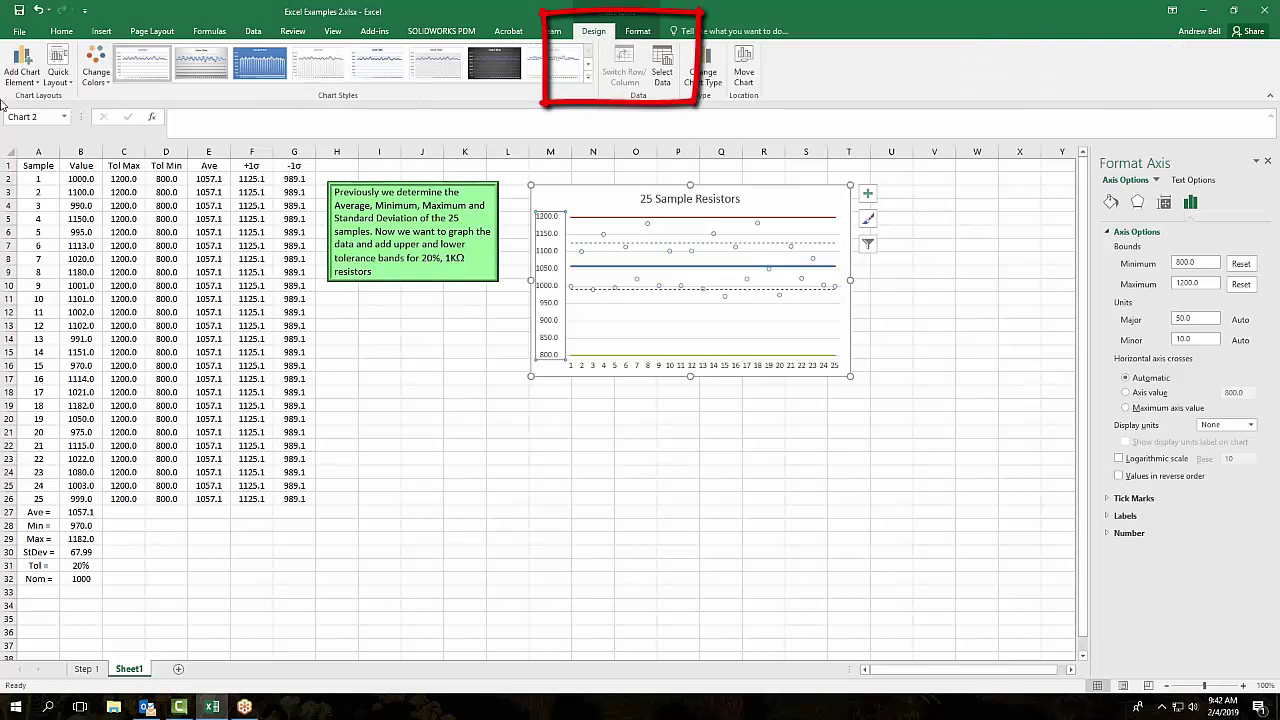
{"action": "left_click", "coordinate": [39, 86]}
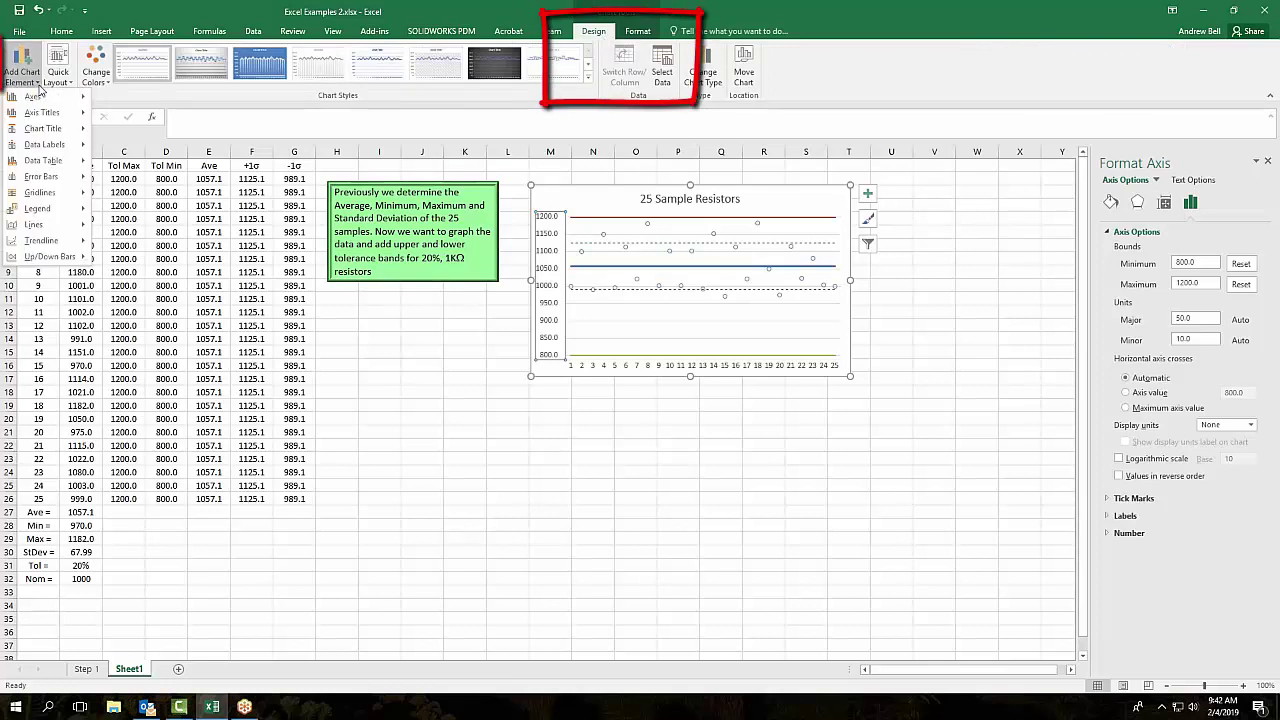
{"action": "mouse_move", "coordinate": [42, 116]}
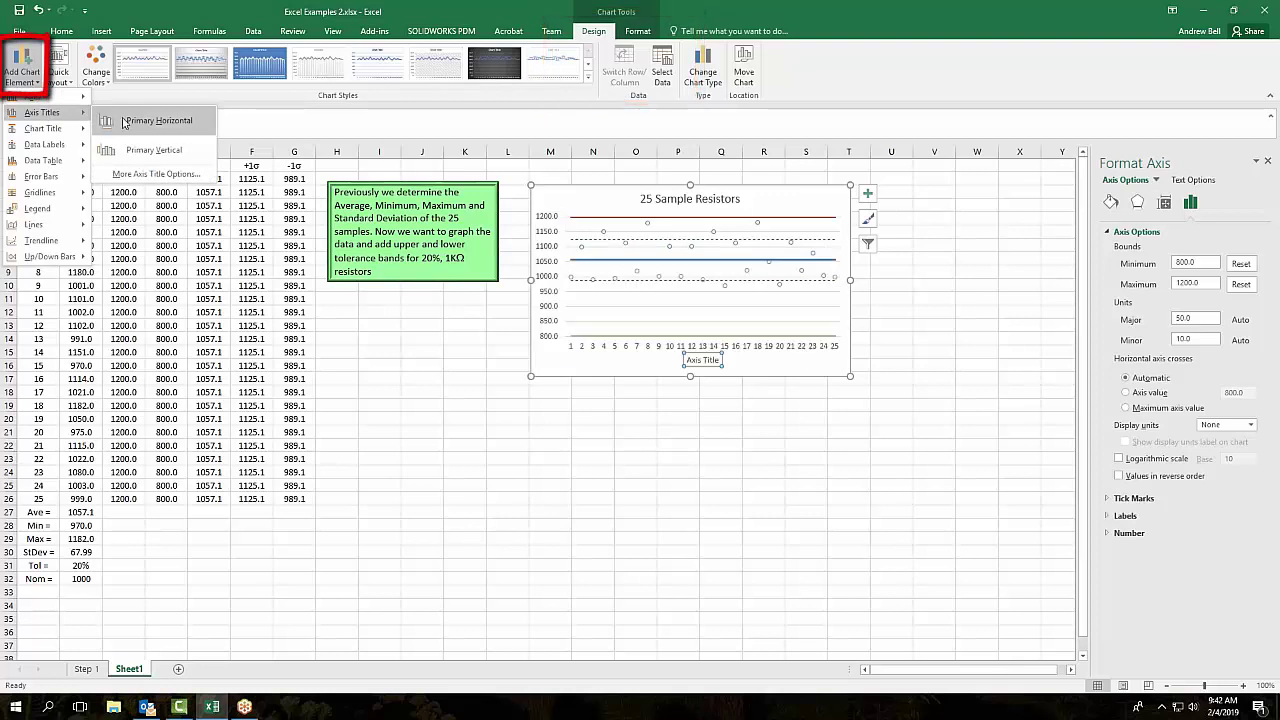
{"action": "left_click", "coordinate": [124, 121]}
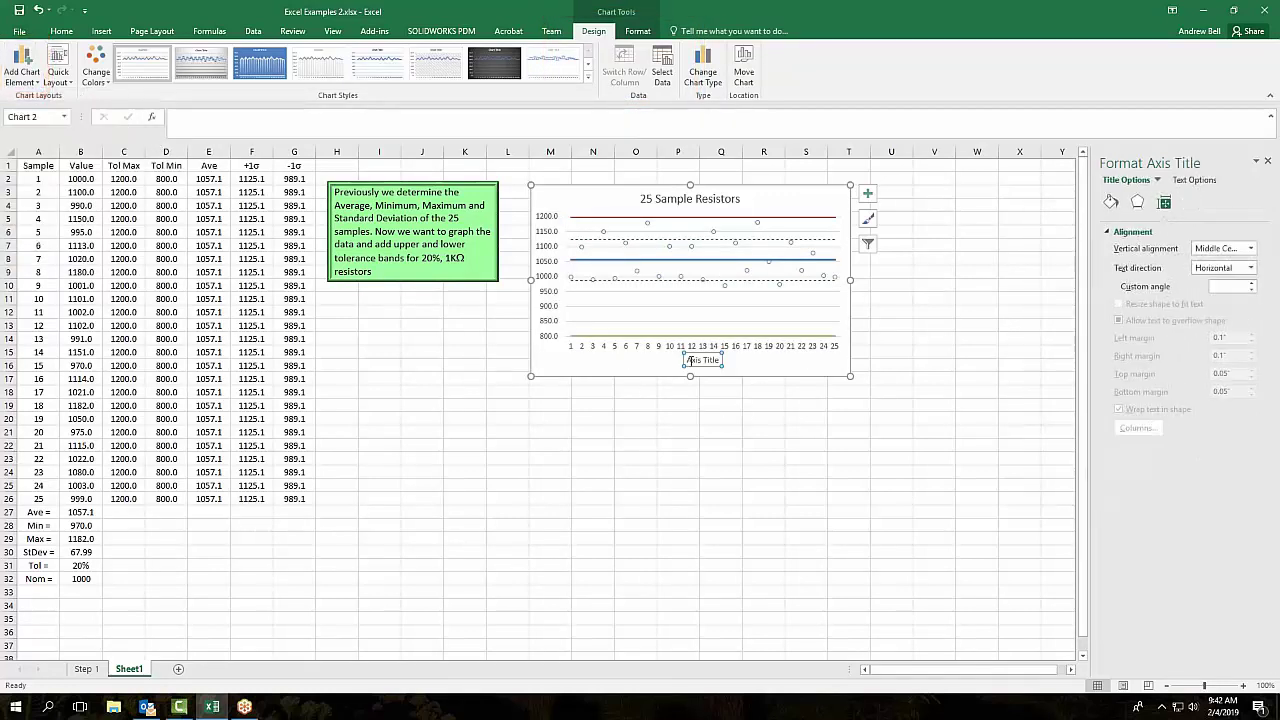
{"action": "left_click_drag", "start_coordinate": [688, 360], "coordinate": [722, 362]}
{"action": "type", "text": "Sample"}
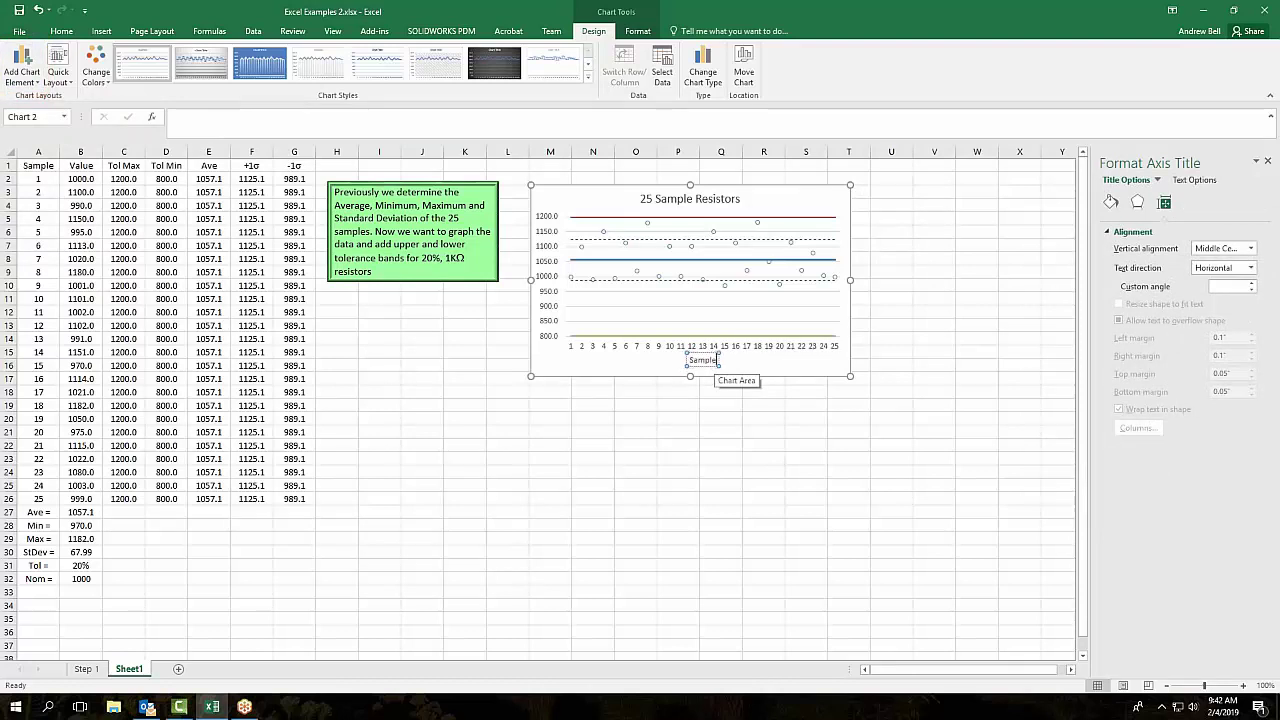
{"action": "left_click", "coordinate": [725, 486]}
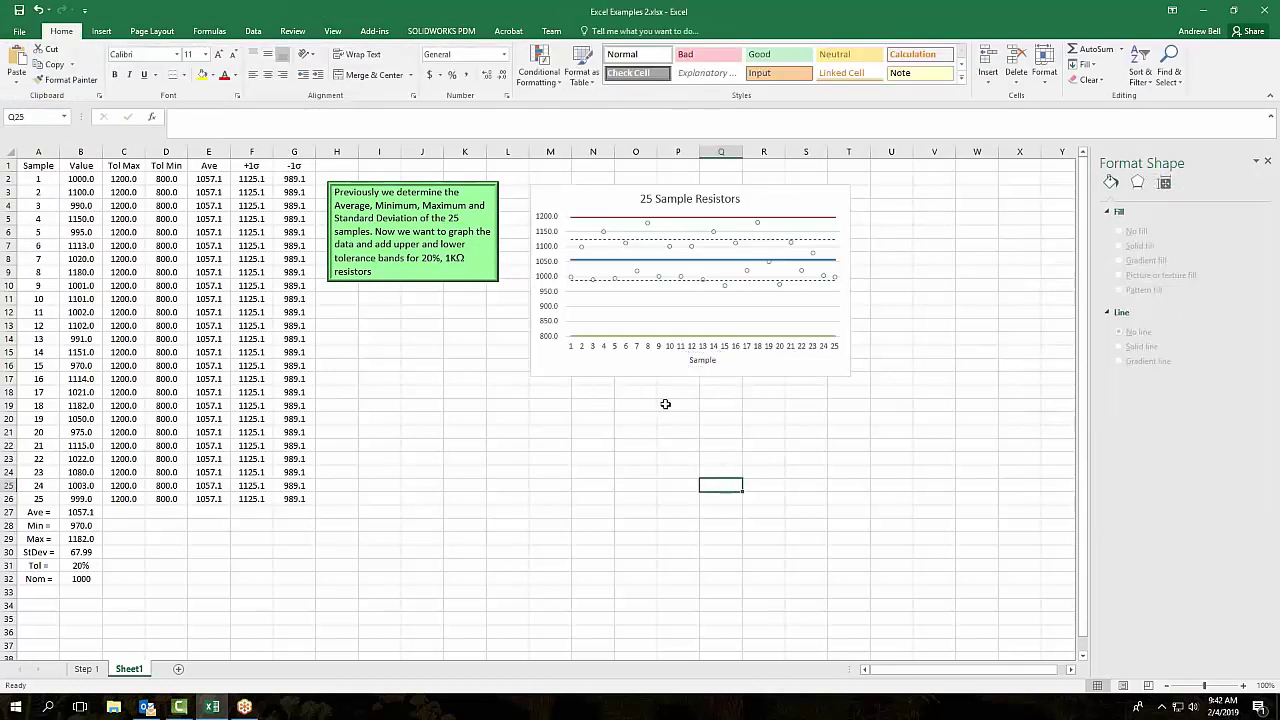
Add a primary vertical axis title to the chart and name it "Resistance (ohms)"
{"action": "left_click", "coordinate": [546, 246]}
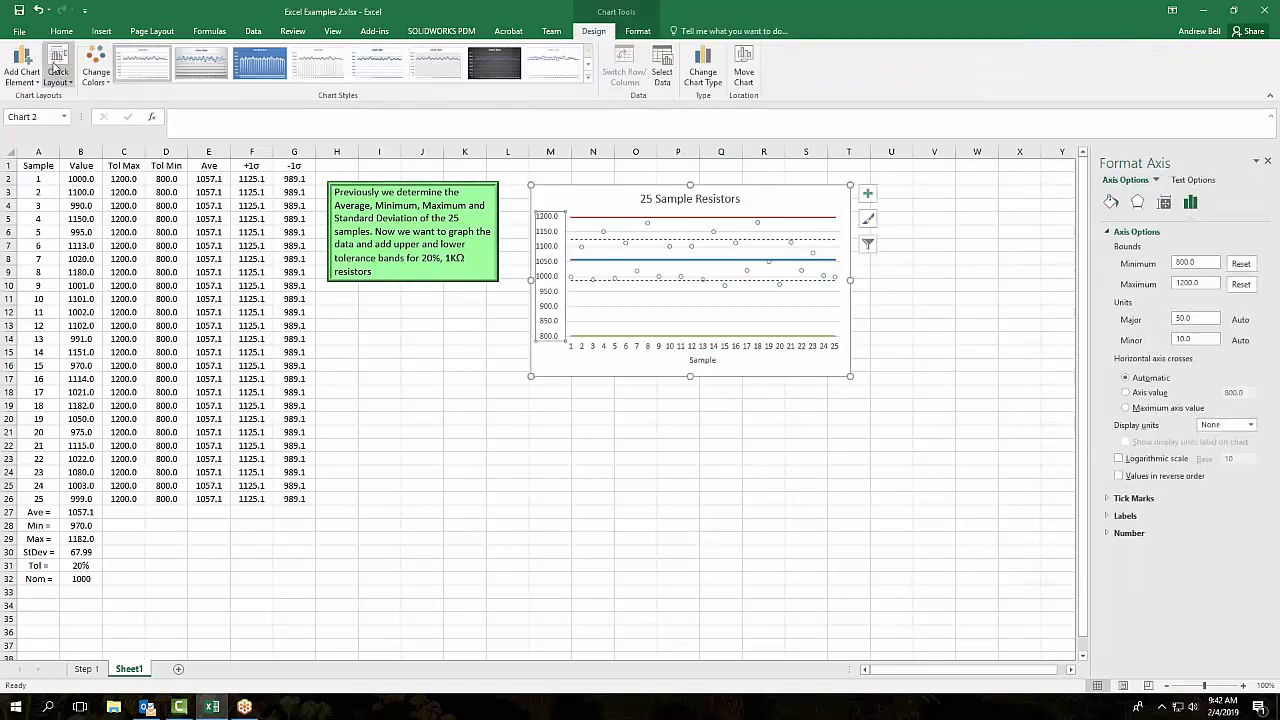
{"action": "left_click", "coordinate": [37, 86]}
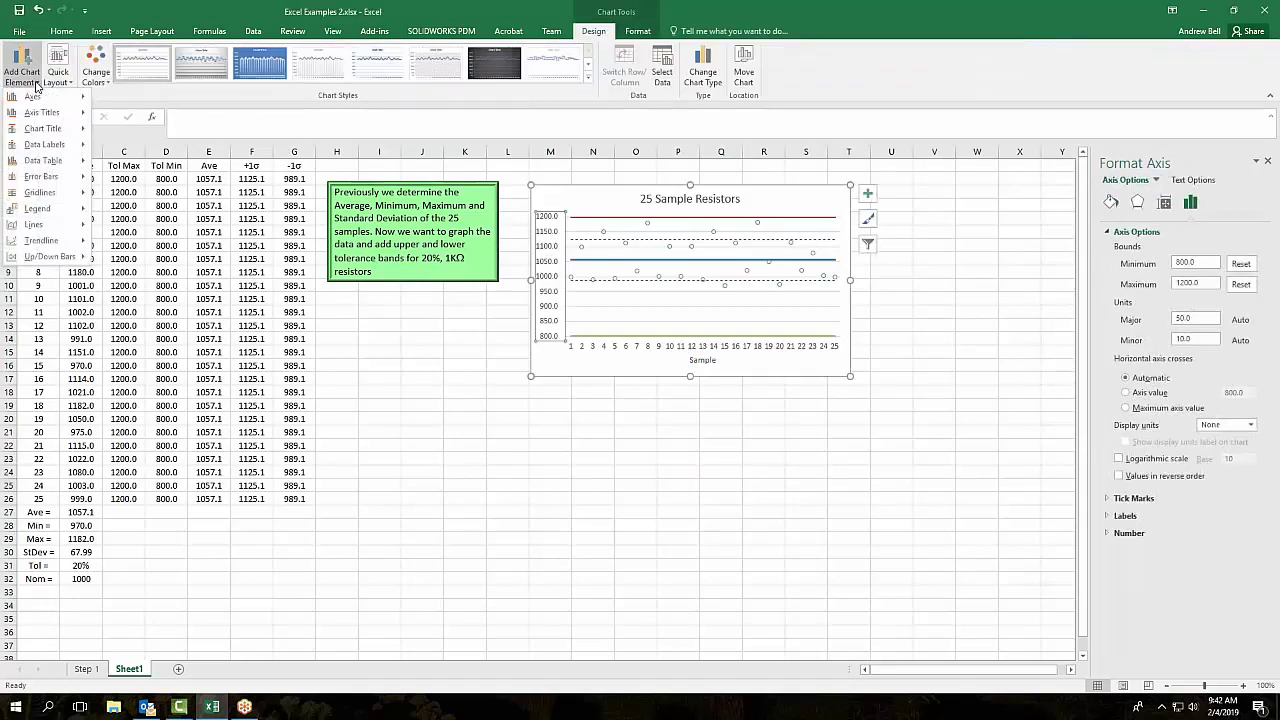
{"action": "mouse_move", "coordinate": [24, 115]}
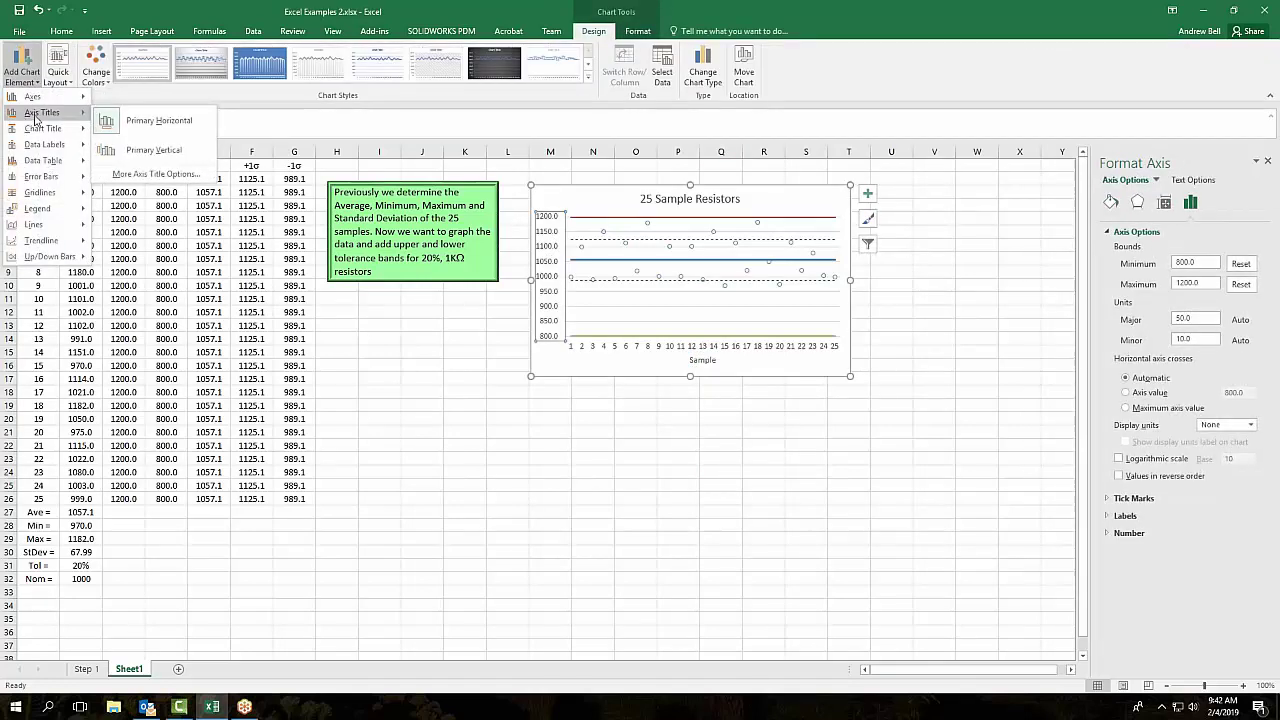
{"action": "left_click", "coordinate": [143, 151]}
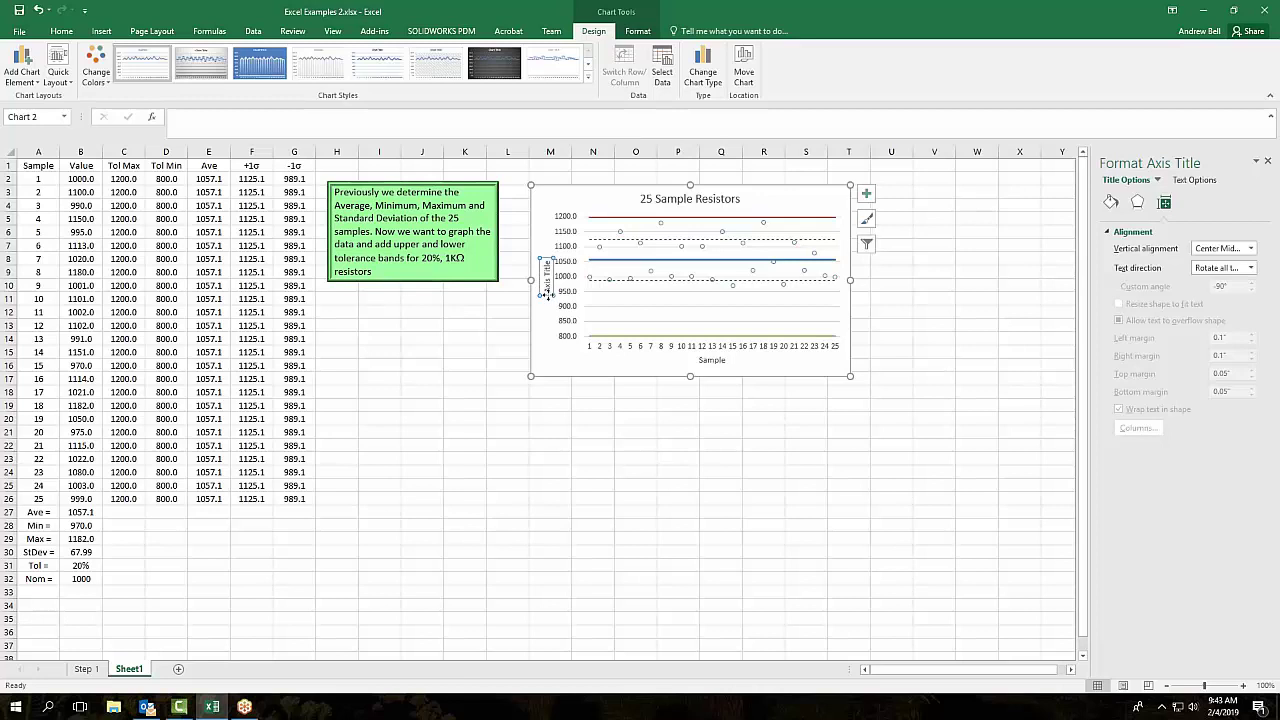
{"action": "triple_click", "coordinate": [547, 288]}
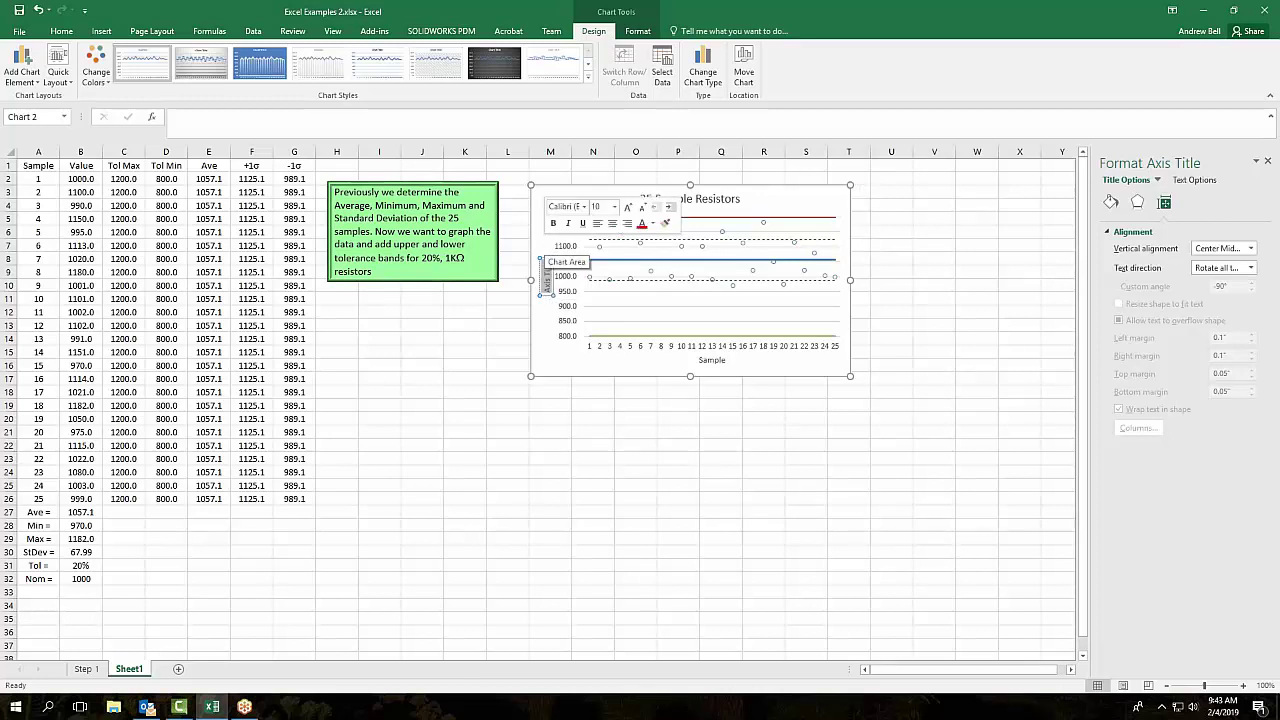
{"action": "type", "text": "Resistance"}
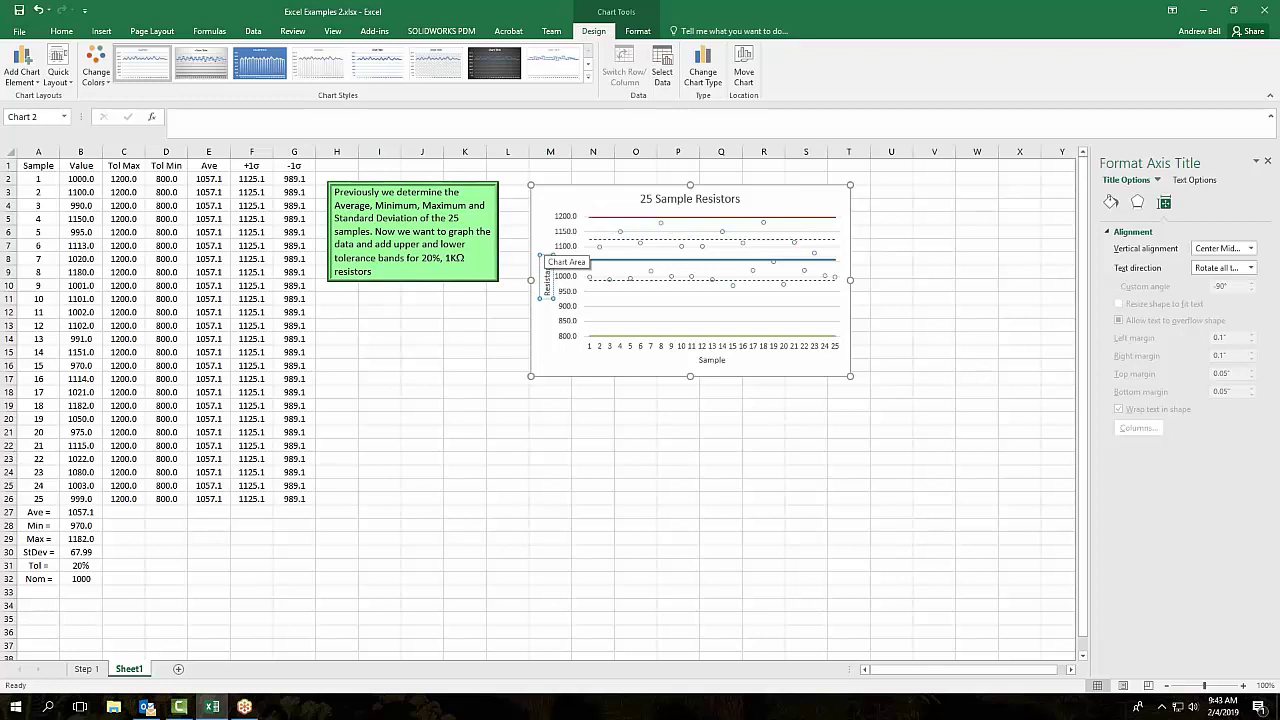
{"action": "type", "text": " (Ohms)"}
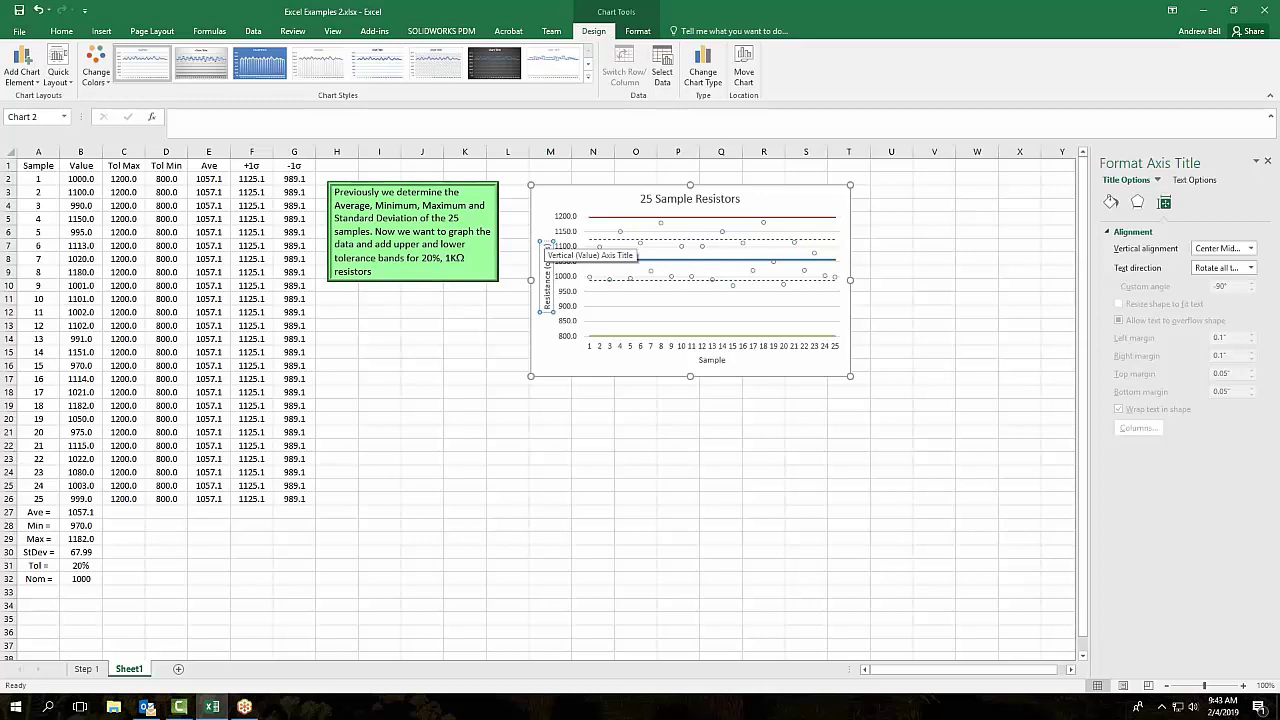
{"action": "left_click", "coordinate": [585, 522]}
{"action": "left_click", "coordinate": [550, 486]}
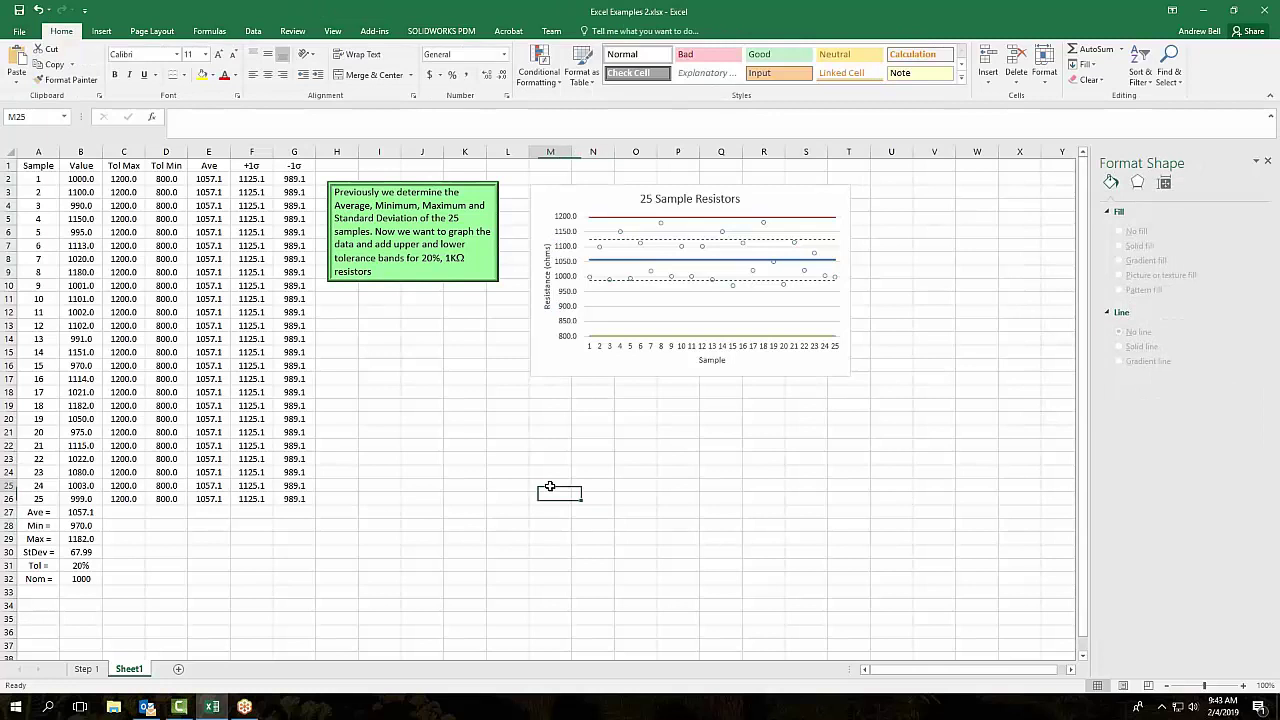